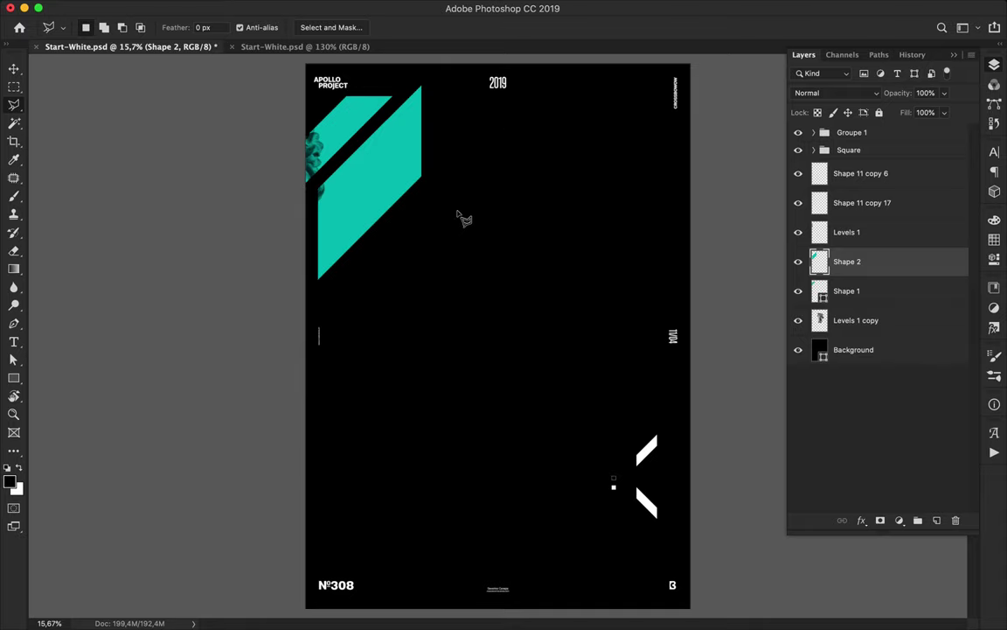
pyautogui.press('p')
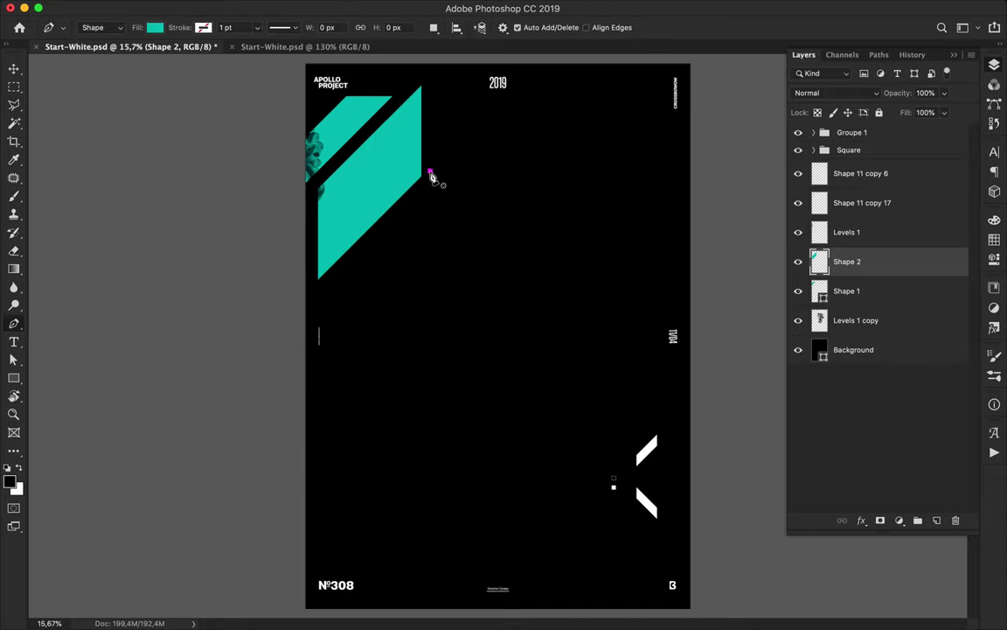
pyautogui.click(430, 170)
pyautogui.click(430, 186)
pyautogui.click(695, 452)
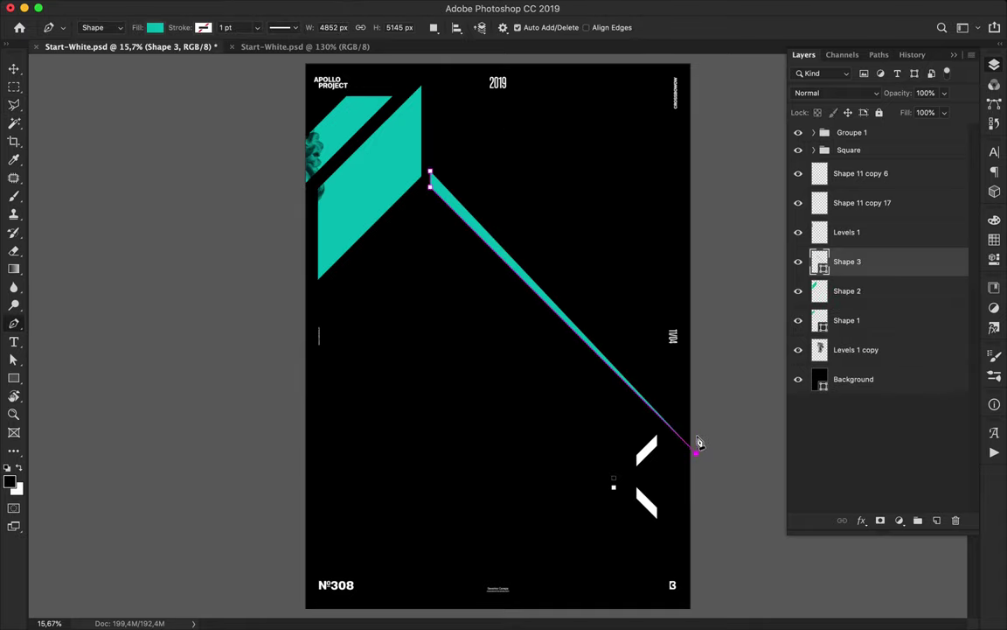
pyautogui.press('super+z')
pyautogui.press('super+z')
pyautogui.press('super+z')
# - Draw a thin teal diagonal band about 4831 × 5176 px across the poster's middle and move Levels 1 copy above Shape 11 copy 6
pyautogui.click(697, 436)
pyautogui.click(434, 173)
pyautogui.click(435, 192)
pyautogui.click(700, 455)
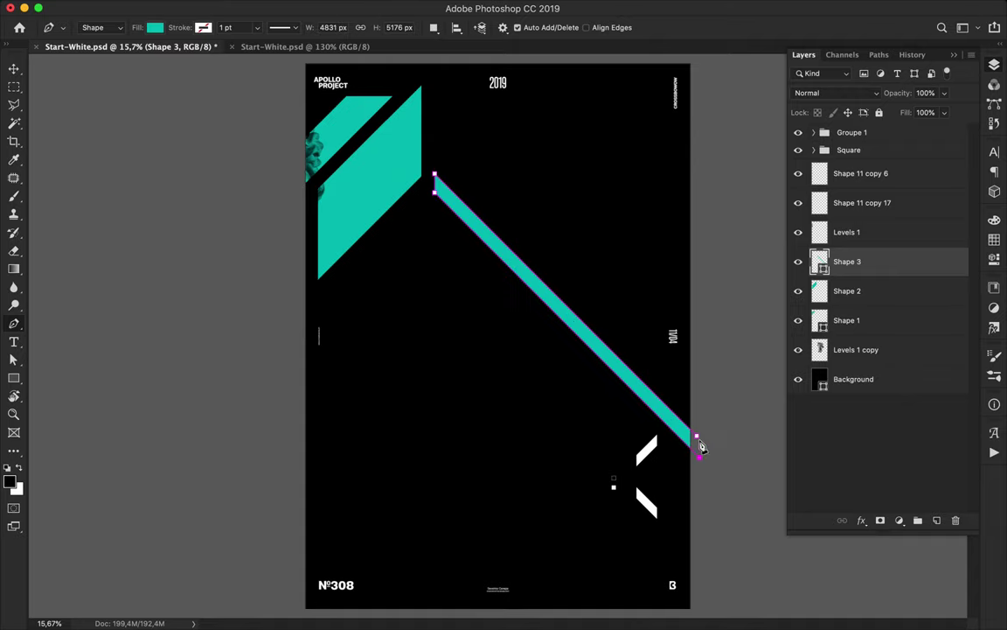
pyautogui.moveTo(879, 351); pyautogui.dragTo(853, 161)
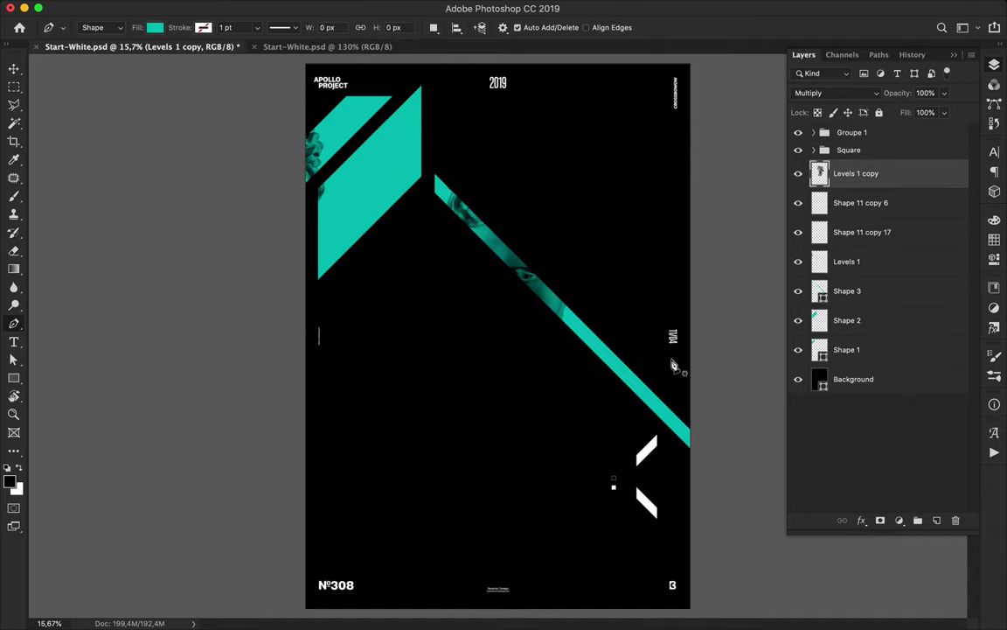
# - Draw a teal four-sided shape about 3207 × 4345 px below the diagonal band and place its layer beneath Levels 1 copy
pyautogui.click(550, 301)
pyautogui.click(432, 419)
pyautogui.click(431, 538)
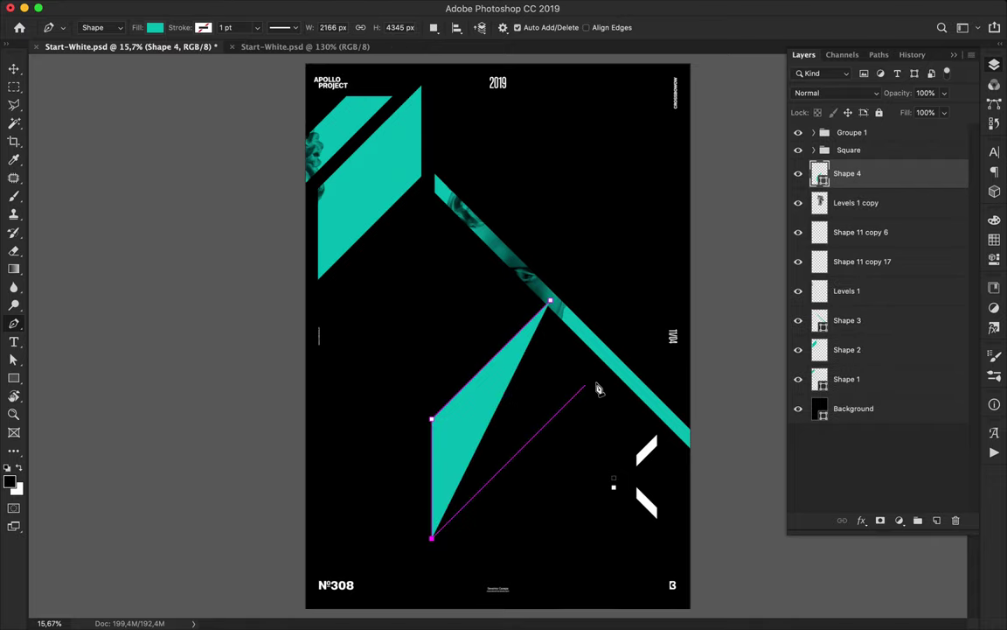
pyautogui.click(607, 362)
pyautogui.hotkey('ctrl', '[')
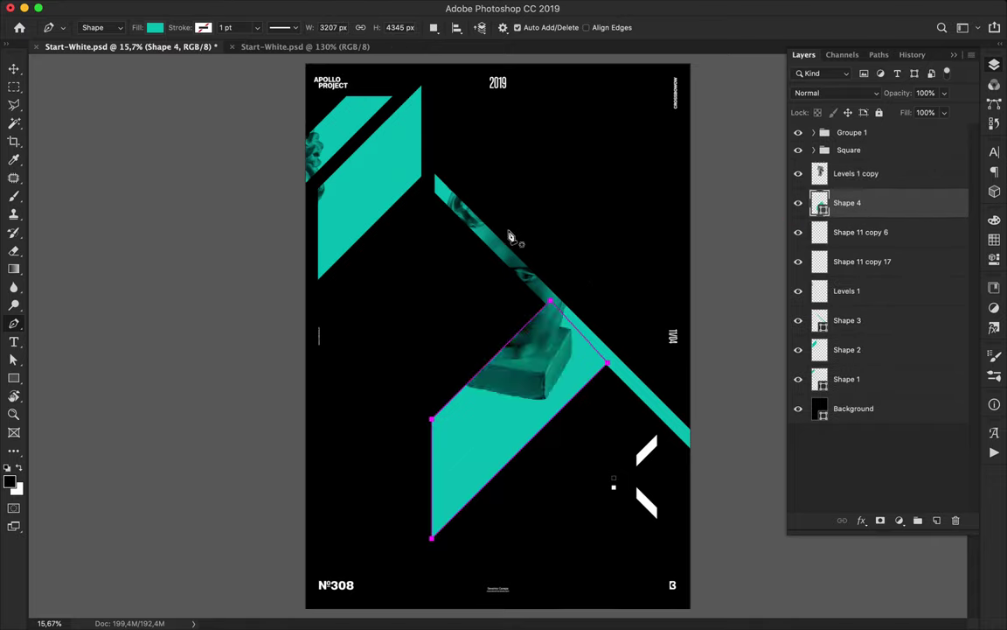
# - Draw a bent teal band rising from the diagonal band over the statue's hair and running horizontally with a slanted end
pyautogui.click(481, 229)
pyautogui.click(554, 157)
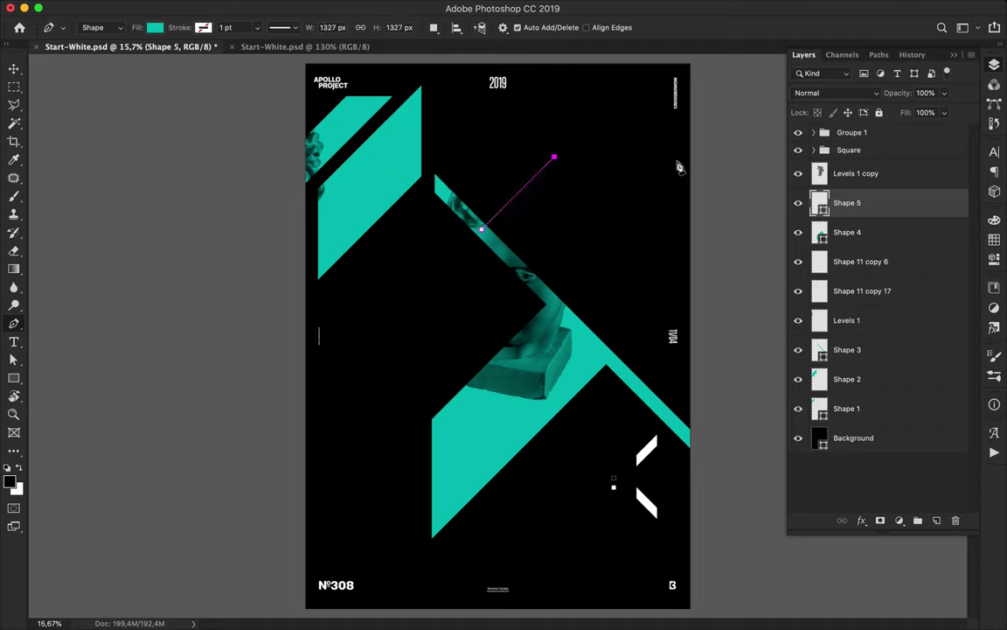
pyautogui.click(682, 157)
pyautogui.click(640, 200)
pyautogui.click(529, 200)
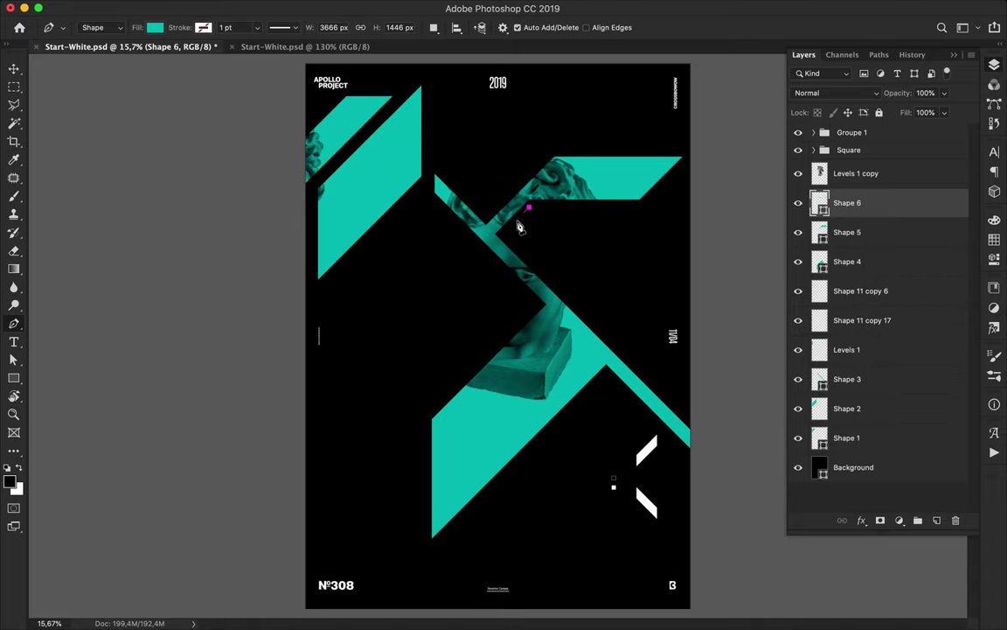
pyautogui.press('Escape')
# - Draw a horizontal teal bar with a slanted left end, about 3732 × 436 px, below the bent band and past the poster's right edge
pyautogui.click(706, 210)
pyautogui.click(533, 210)
pyautogui.click(508, 233)
pyautogui.click(712, 233)
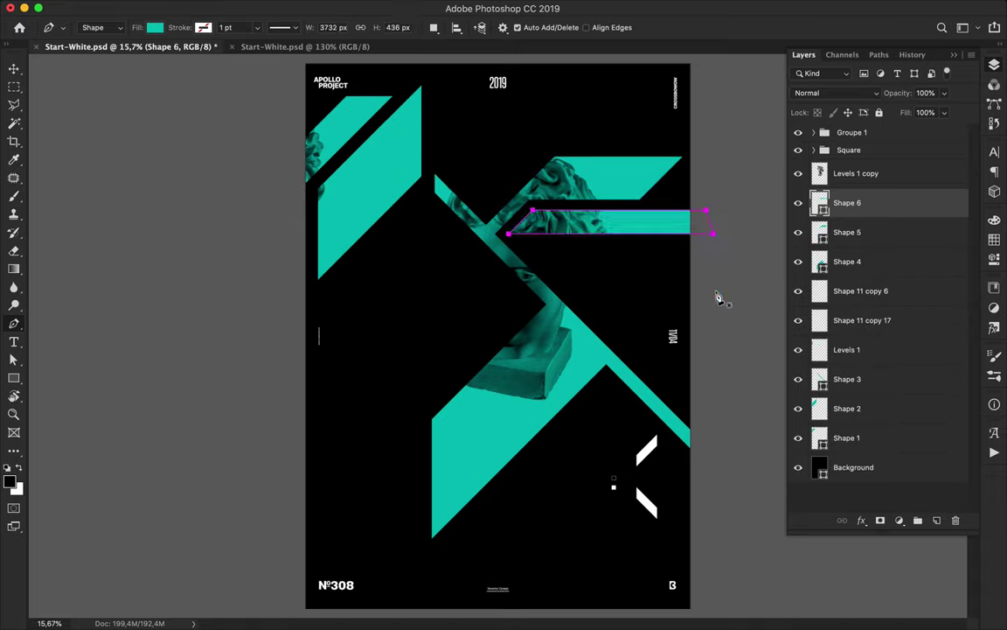
pyautogui.press('Escape')
# - Draw a stepped teal polygon about 3423 × 3441 px filling the area above the diagonal band up to the poster's right edge
pyautogui.click(511, 255)
pyautogui.click(529, 255)
pyautogui.click(577, 303)
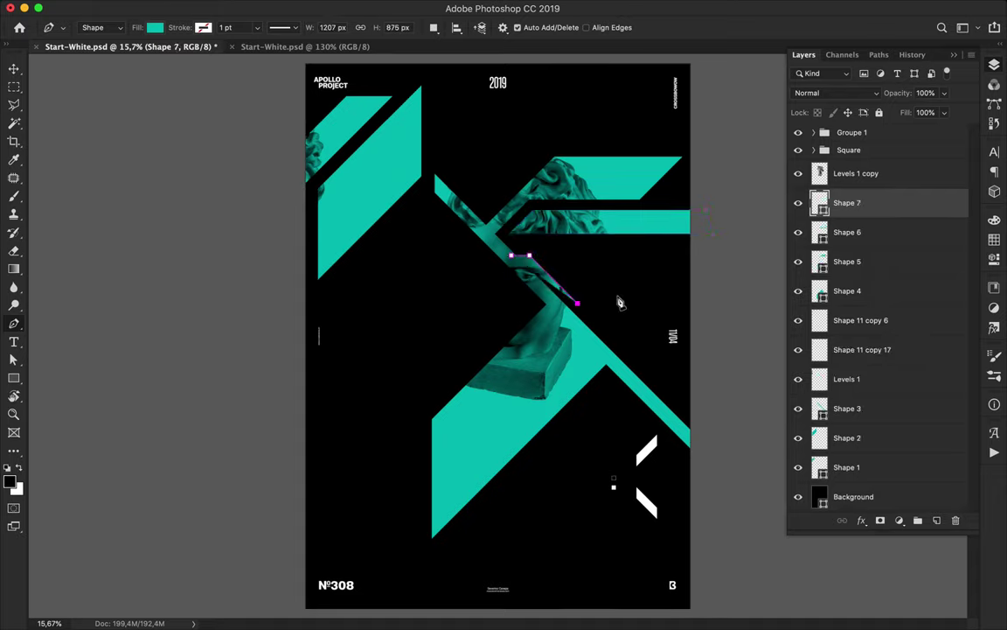
pyautogui.click(631, 303)
pyautogui.click(638, 310)
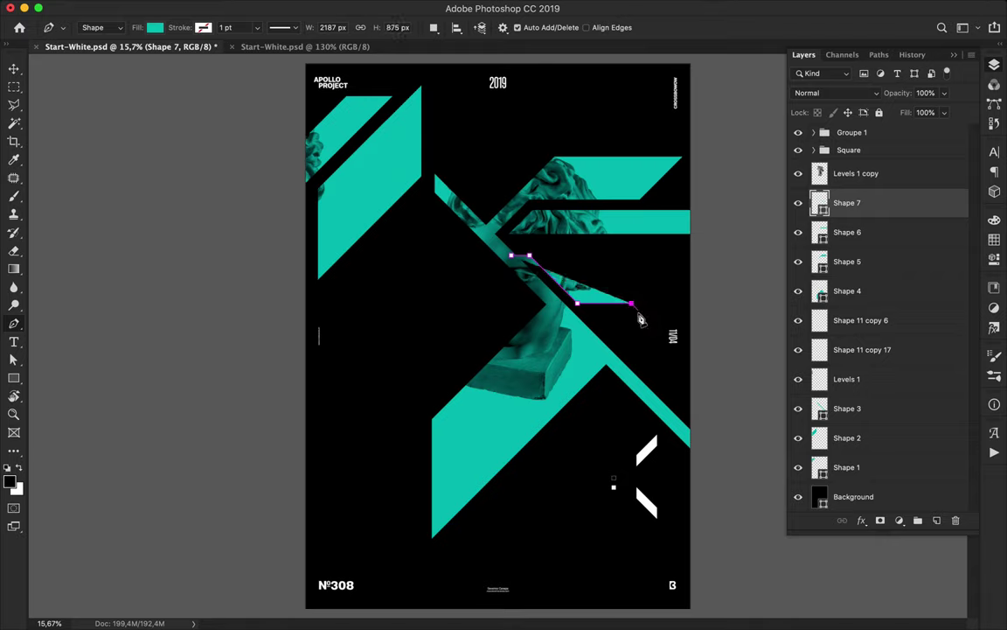
pyautogui.click(667, 309)
pyautogui.click(698, 342)
pyautogui.click(697, 443)
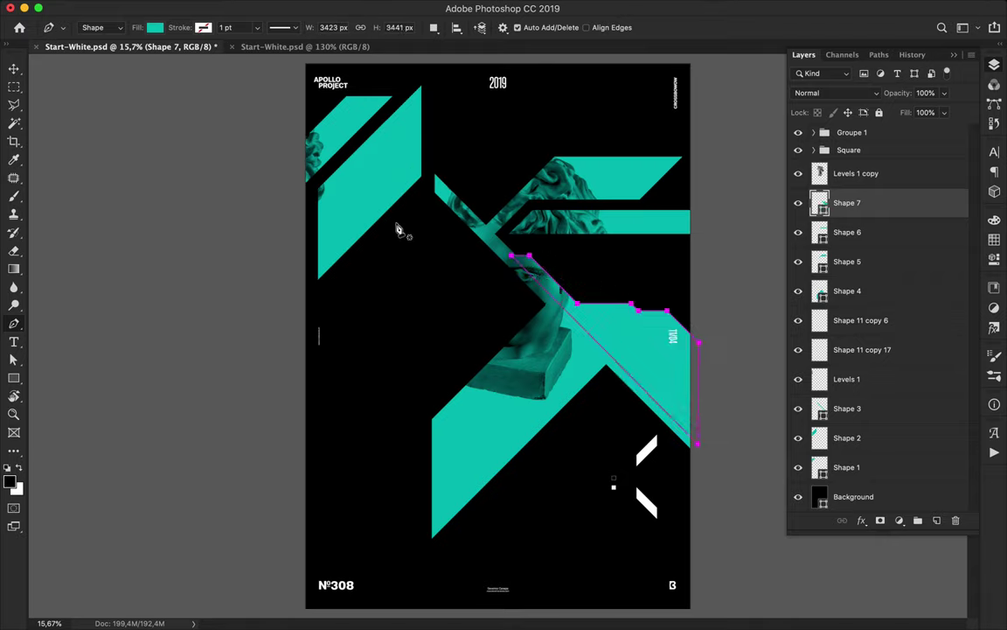
pyautogui.press('v')
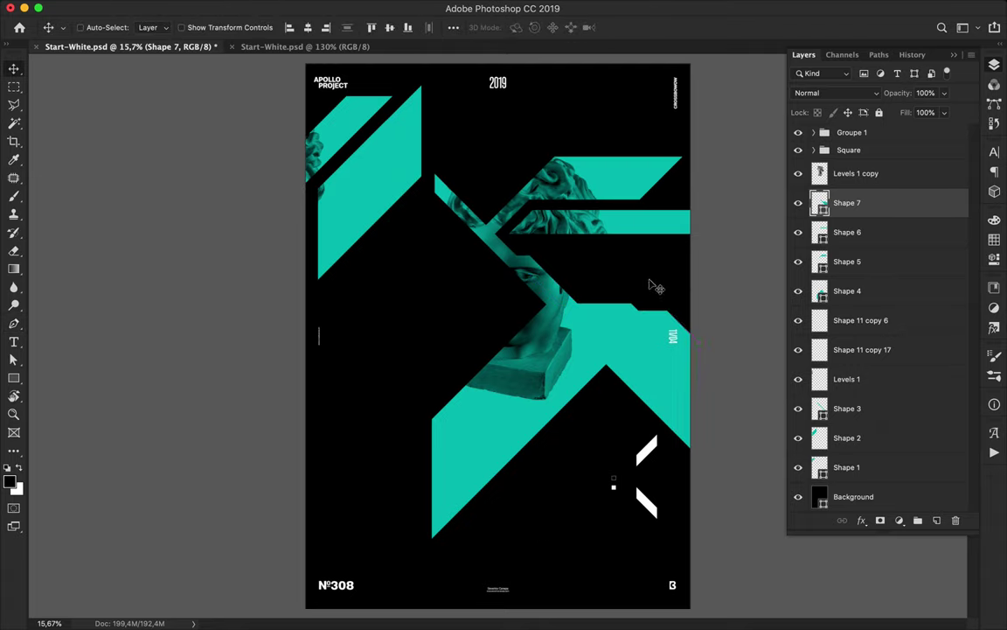
# - Draw a teal polygon about 3246 × 1660 px between the horizontal bar and the stepped shape, extending its lower right corner beyond the poster
pyautogui.press('p')
pyautogui.click(706, 239)
pyautogui.click(533, 239)
pyautogui.click(587, 294)
pyautogui.click(675, 297)
pyautogui.click(695, 315)
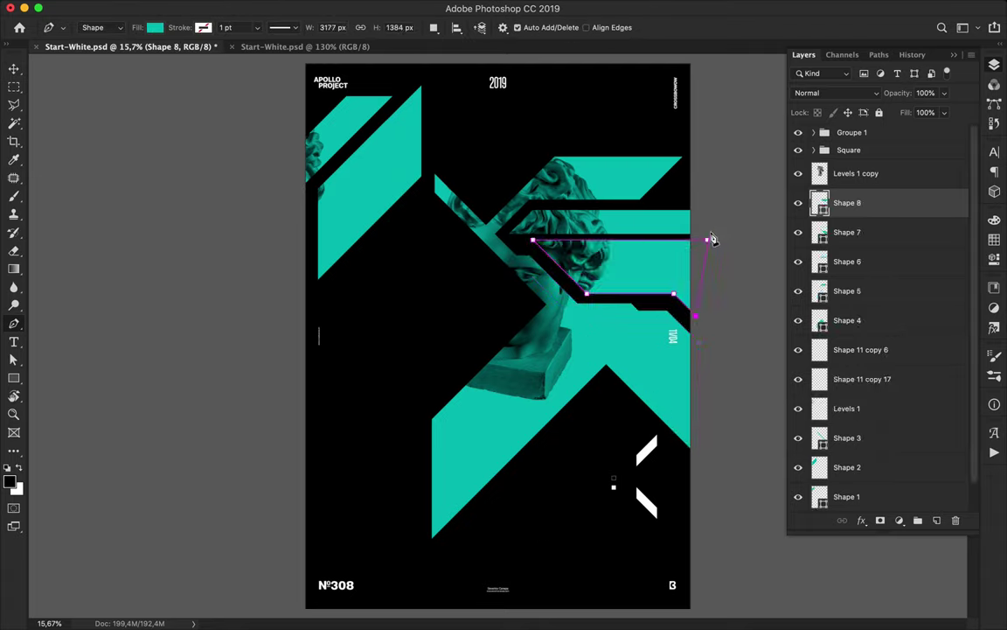
pyautogui.press('a')
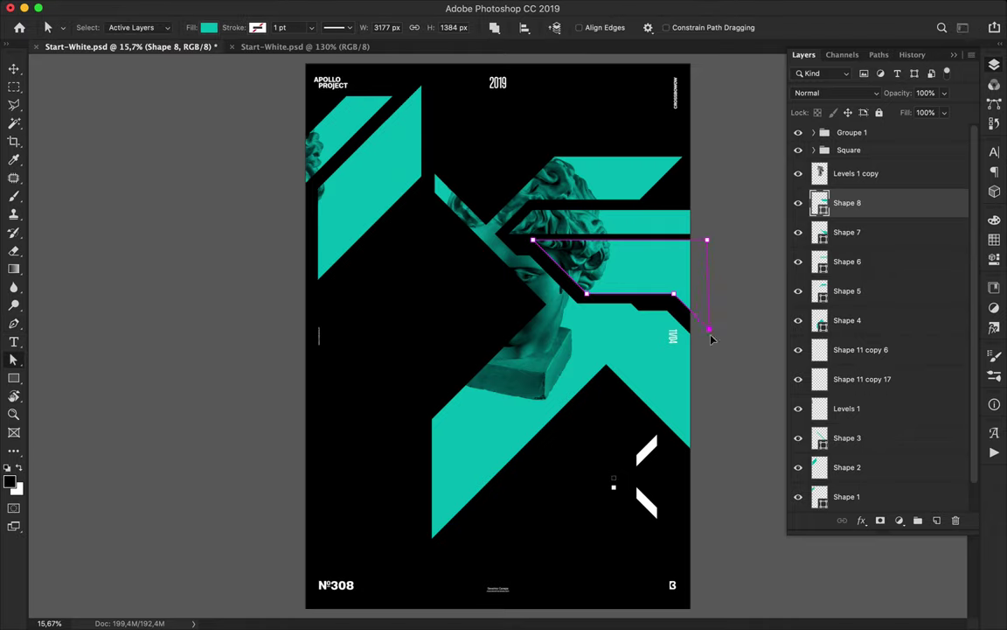
pyautogui.press('v')
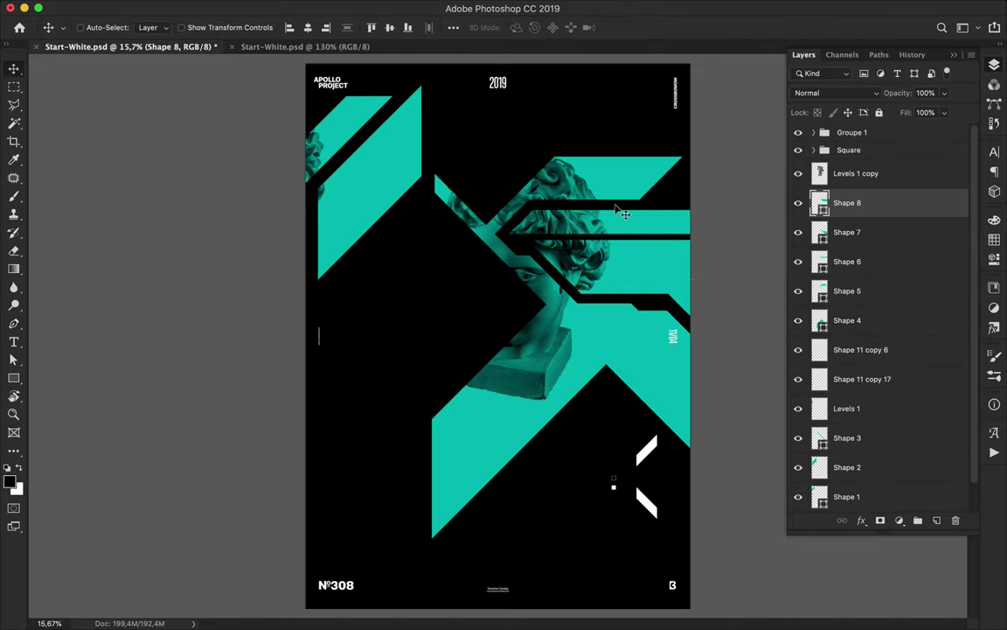
# - Draw a large angular teal shape about 4144 × 6420 px over the statue's face, reaching diagonally down to the poster's left edge
pyautogui.press('p')
pyautogui.click(403, 181)
pyautogui.click(528, 306)
pyautogui.click(301, 532)
pyautogui.click(302, 379)
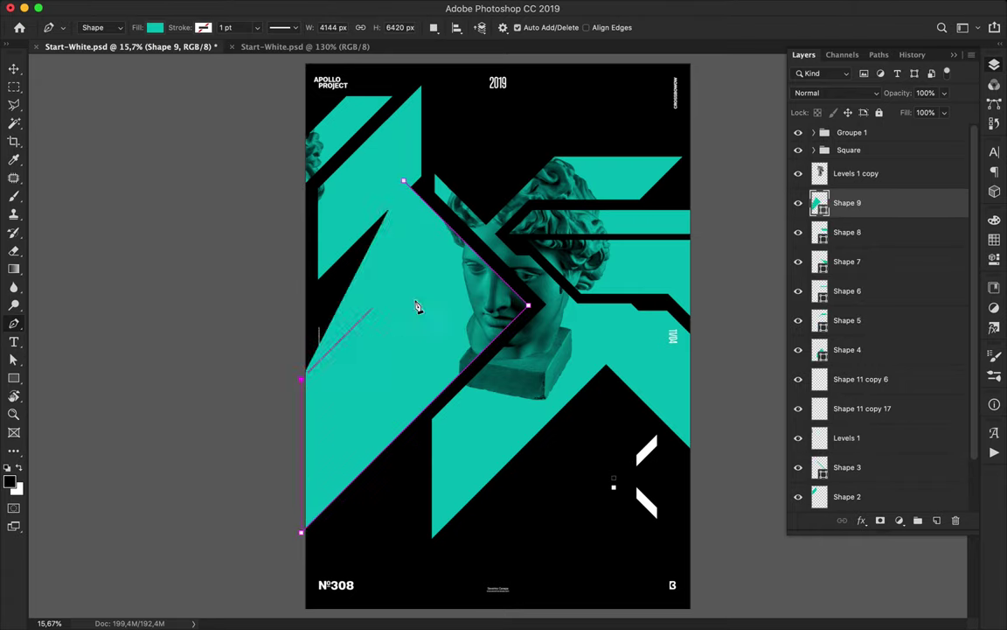
pyautogui.click(443, 238)
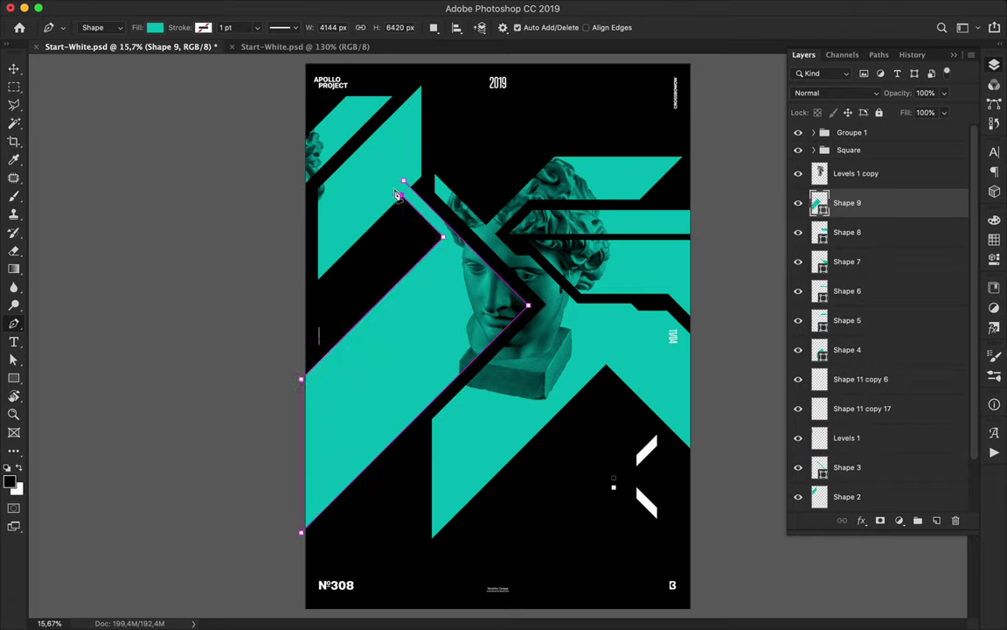
pyautogui.press('v')
pyautogui.press('p')
pyautogui.click(449, 143)
pyautogui.keyDown('shift'); pyautogui.click(533, 59); pyautogui.keyUp('shift')
pyautogui.keyDown('shift'); pyautogui.click(579, 58); pyautogui.keyUp('shift')
pyautogui.keyDown('shift'); pyautogui.click(465, 172); pyautogui.keyUp('shift')
pyautogui.press('super+z')
pyautogui.press('super+z')
pyautogui.press('super+z')
pyautogui.press('super+z')
pyautogui.click(537, 59)
pyautogui.keyDown('shift'); pyautogui.click(439, 156); pyautogui.keyUp('shift')
pyautogui.keyDown('shift'); pyautogui.click(481, 198); pyautogui.keyUp('shift')
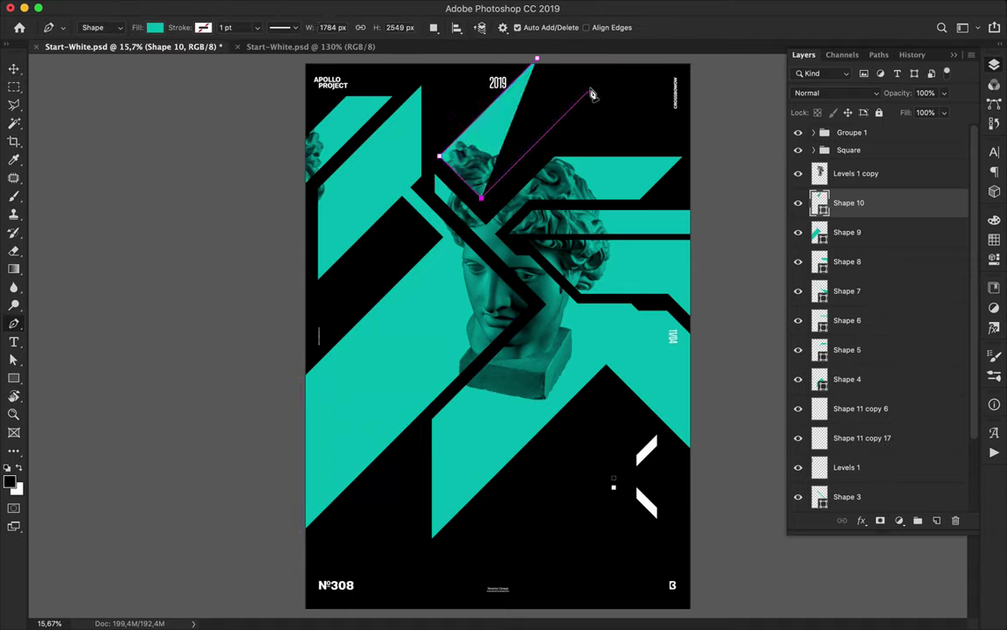
pyautogui.press('super+z')
pyautogui.press('super+z')
pyautogui.press('super+z')
# - Draw a teal slanted shape about 1577 × 2659 px at the poster's upper edge and move it slightly right and up above the statue's hair
pyautogui.click(541, 60)
pyautogui.click(474, 126)
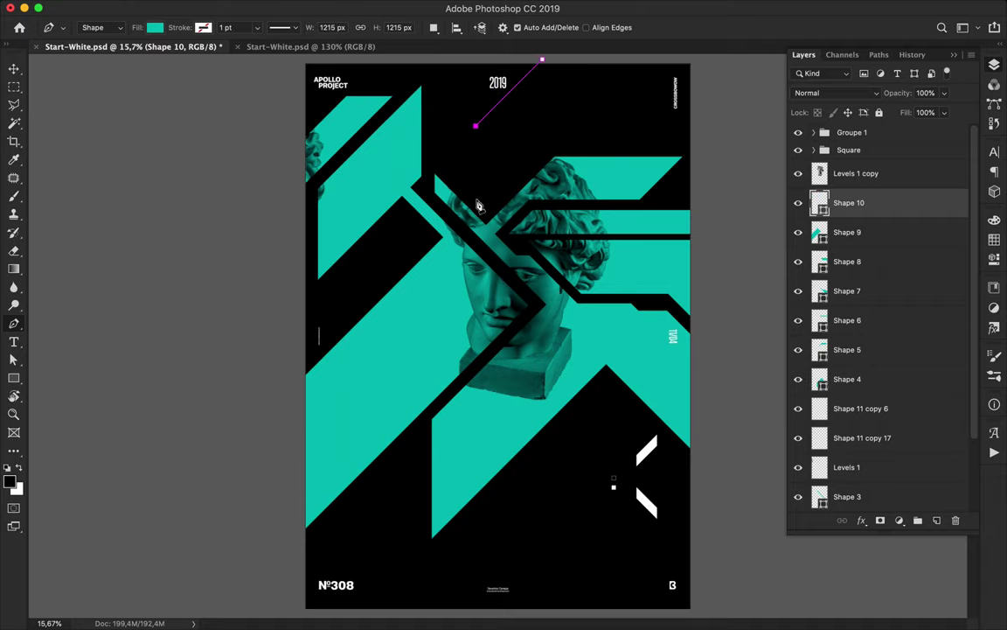
pyautogui.click(475, 202)
pyautogui.click(563, 114)
pyautogui.click(563, 57)
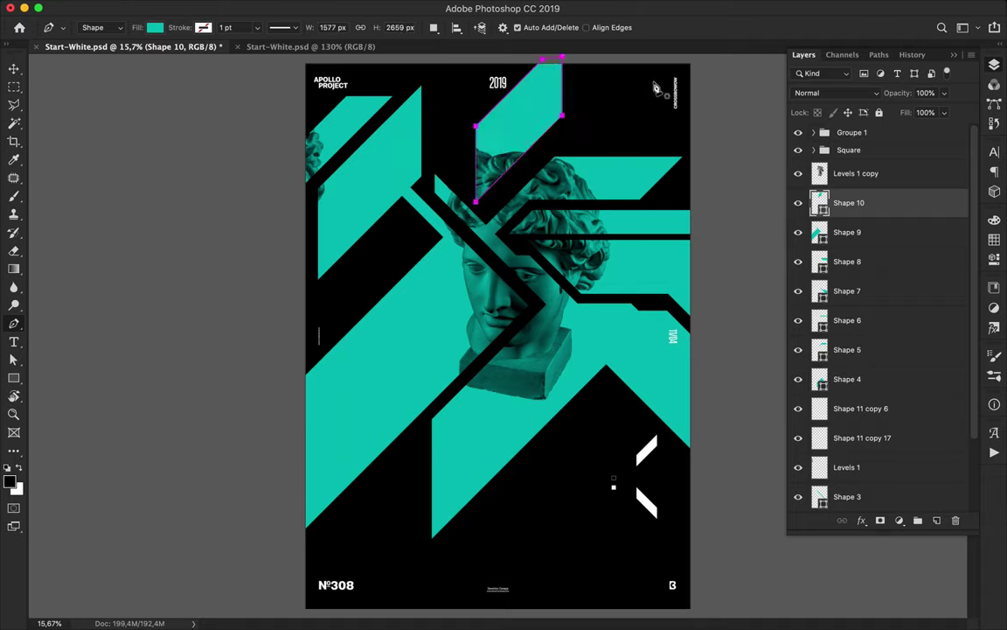
pyautogui.press('v')
pyautogui.moveTo(533, 122); pyautogui.dragTo(574, 98)
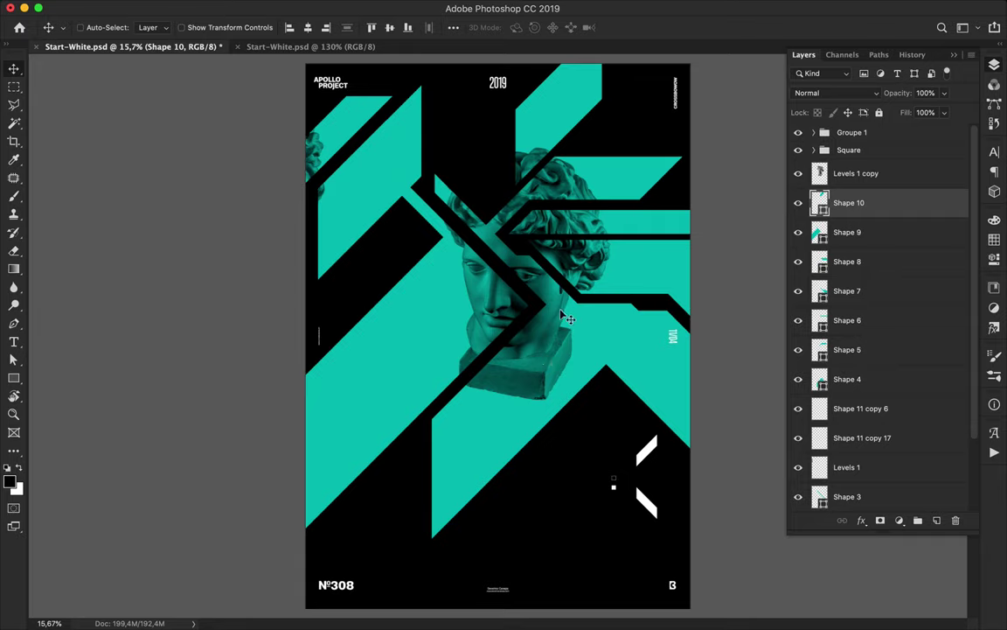
# - Draw a thin teal diagonal band about 2464 × 2588 px from the lower middle down to the poster's bottom edge
pyautogui.press('p')
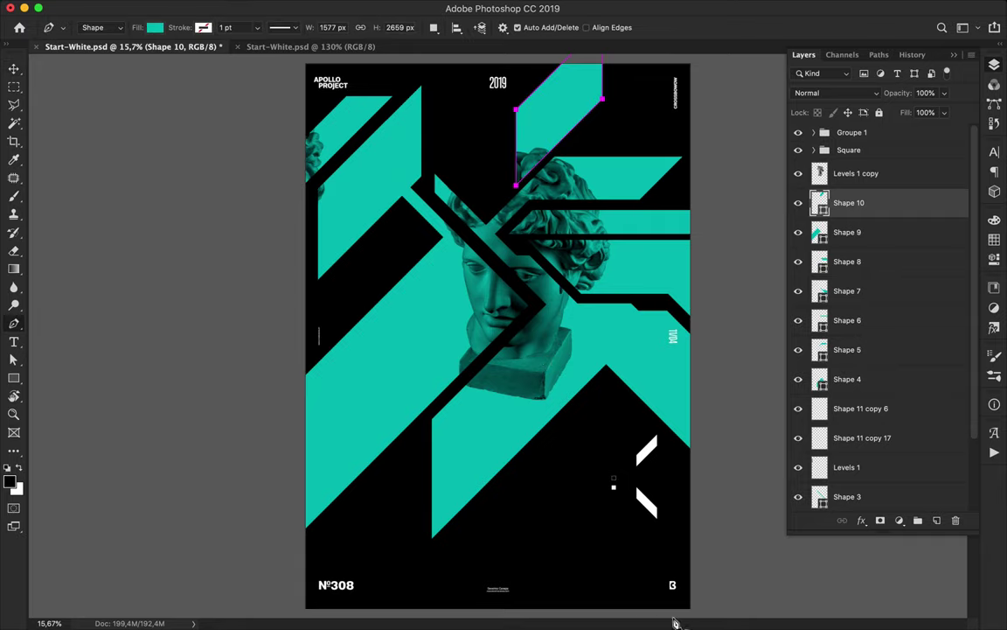
pyautogui.click(654, 608)
pyautogui.click(520, 474)
pyautogui.click(520, 496)
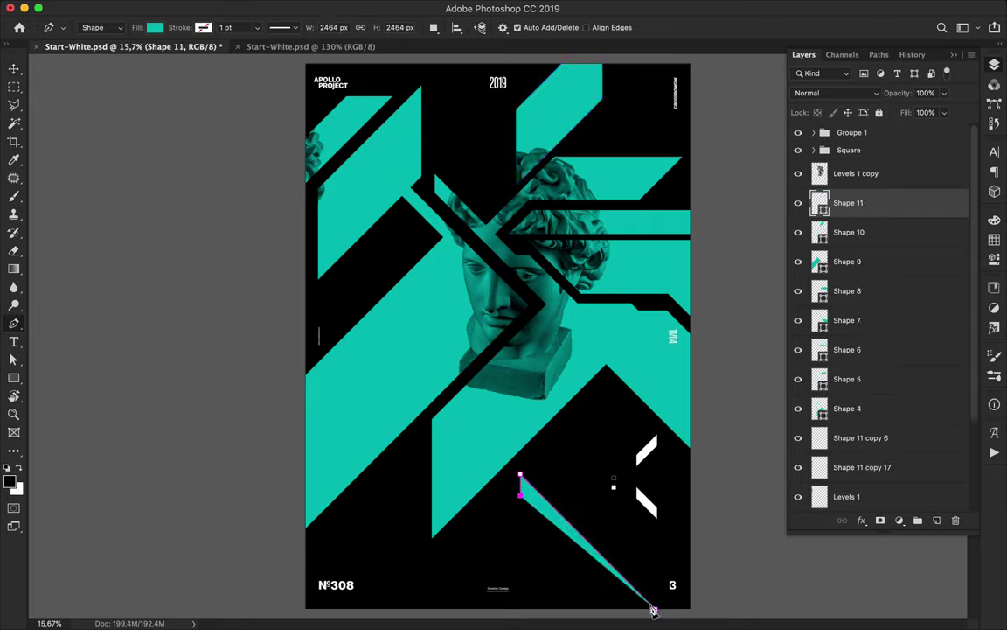
pyautogui.click(640, 615)
pyautogui.press('a')
pyautogui.click(728, 508)
# - Draw a thin teal diagonal band from the poster's upper edge past the 2019 text and shift it slightly right beside the slanted shape
pyautogui.press('p')
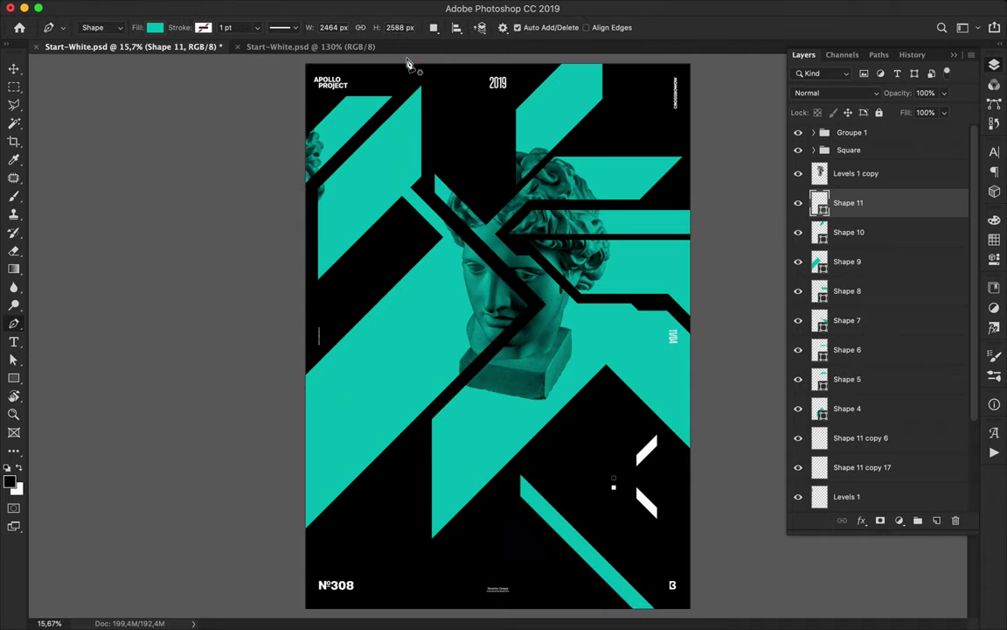
pyautogui.click(406, 57)
pyautogui.click(496, 148)
pyautogui.click(496, 132)
pyautogui.click(424, 60)
pyautogui.press('v')
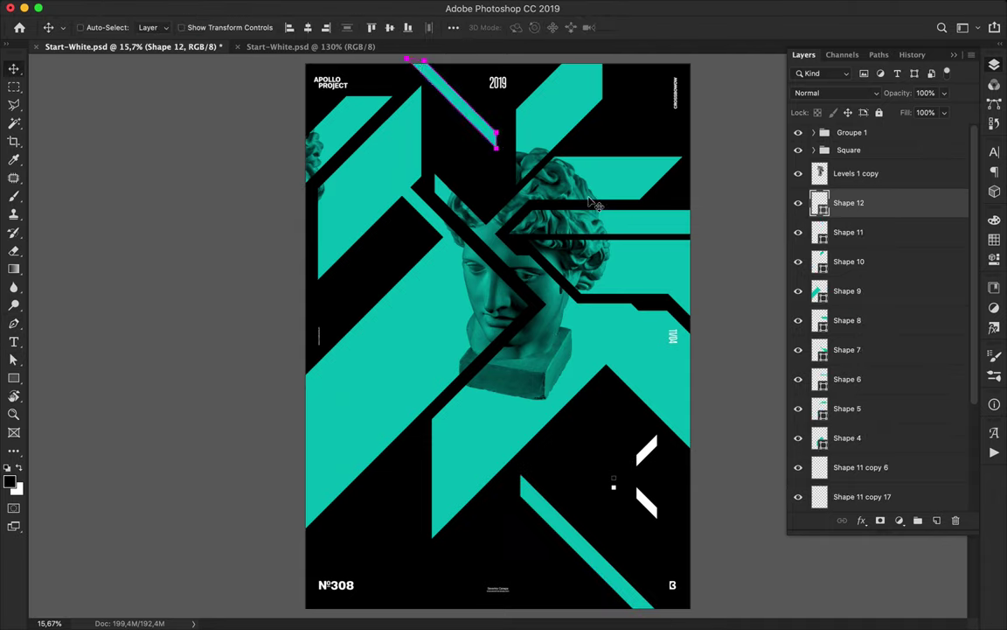
pyautogui.moveTo(461, 117); pyautogui.dragTo(474, 114)
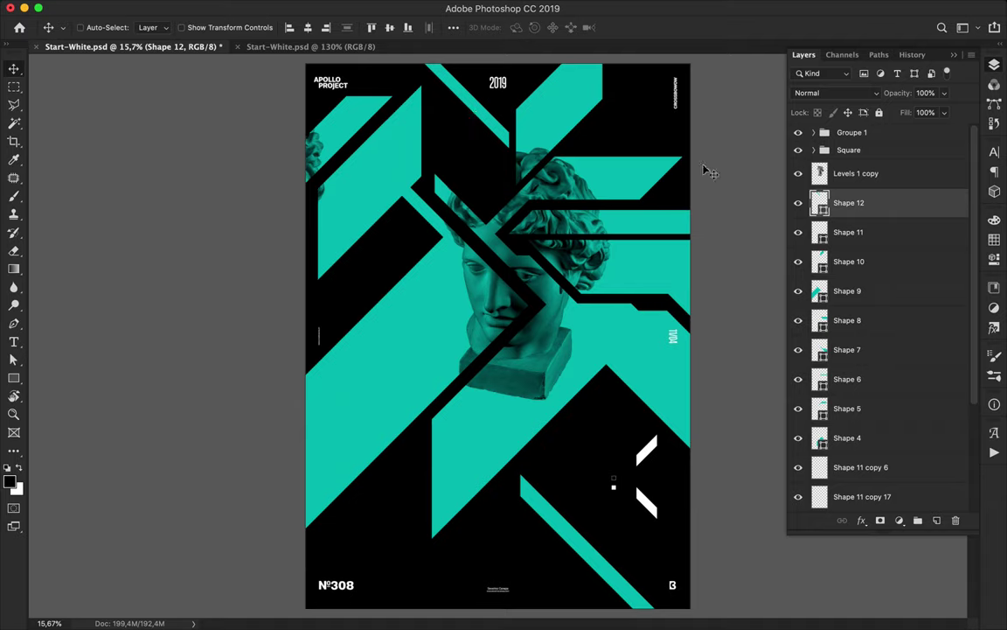
# - Nudge the horizontal teal bar up and the Shape 8 polygon left and slightly down to widen the gap between them
pyautogui.moveTo(626, 230); pyautogui.dragTo(626, 225)
pyautogui.keyDown('super'); pyautogui.click(648, 272); pyautogui.keyUp('super')
pyautogui.moveTo(654, 278)
pyautogui.mouseDown()
pyautogui.moveTo(638, 271)
pyautogui.moveTo(646, 278)
pyautogui.mouseUp()
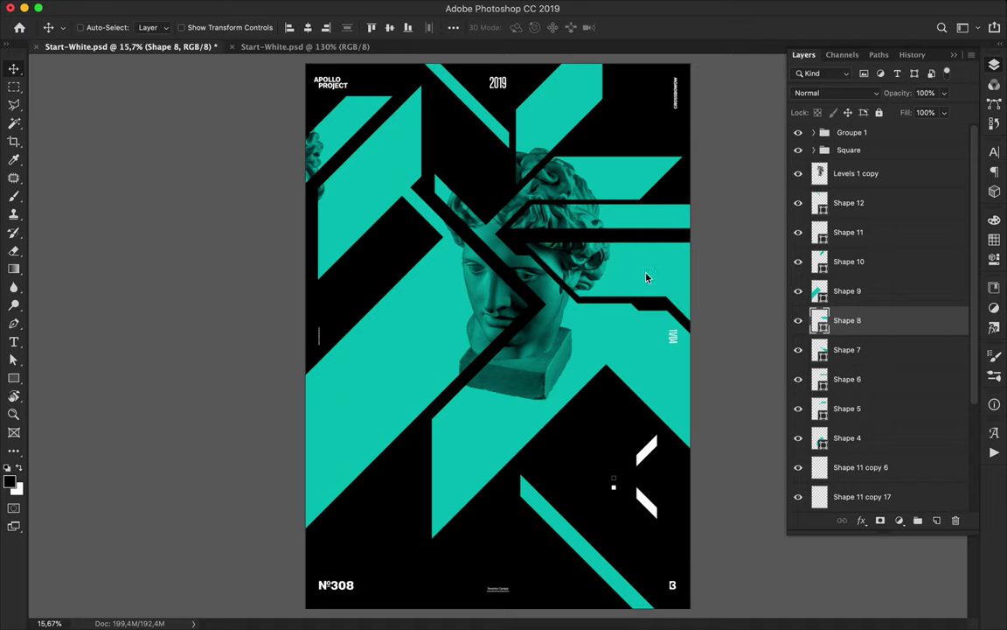
pyautogui.press('p')
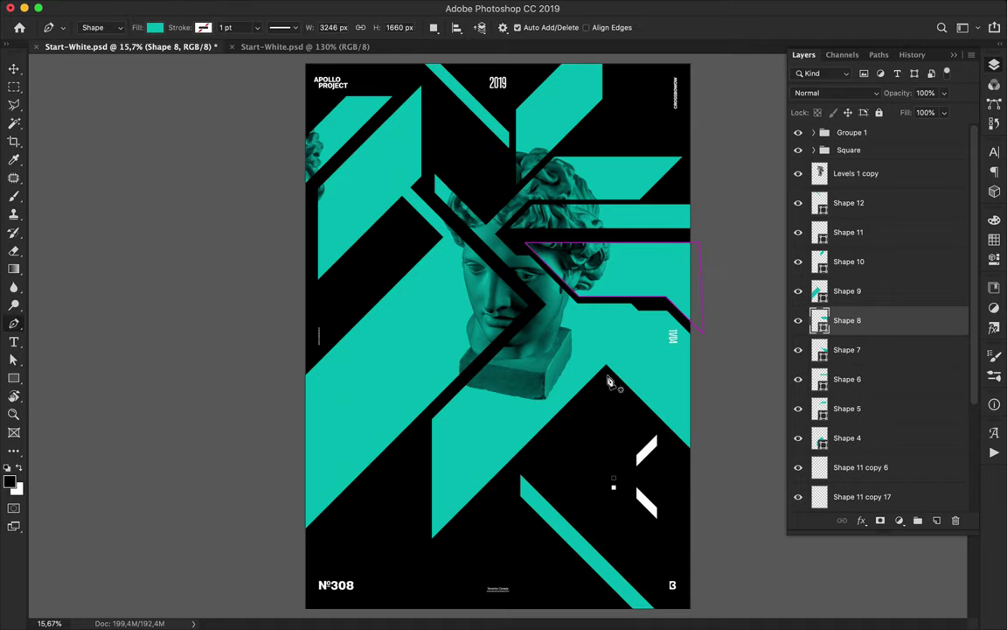
pyautogui.click(606, 370)
pyautogui.click(589, 388)
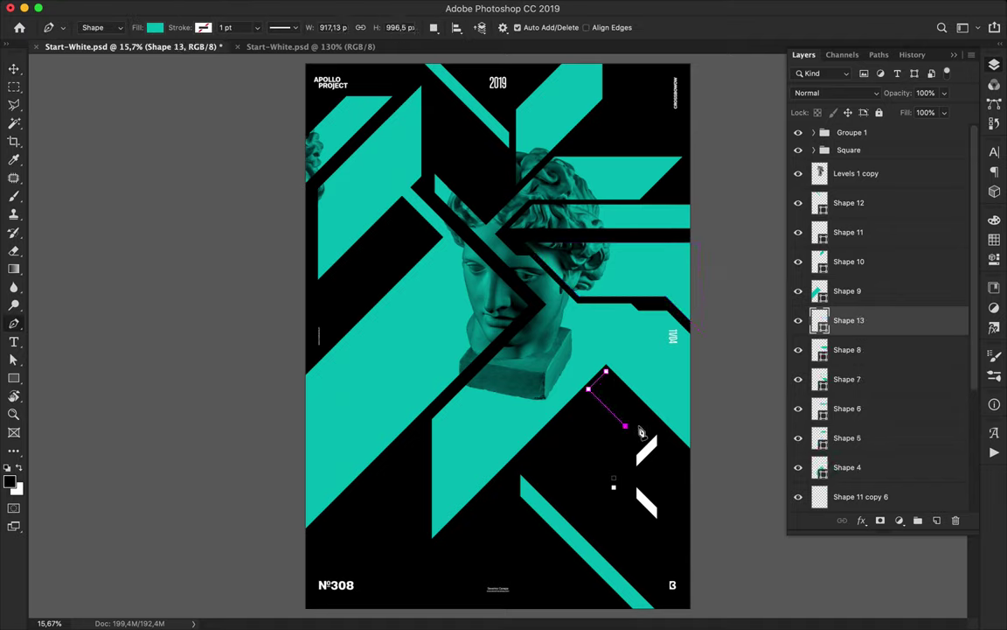
pyautogui.click(625, 426)
pyautogui.press('super+z')
pyautogui.press('super+z')
pyautogui.press('super+z')
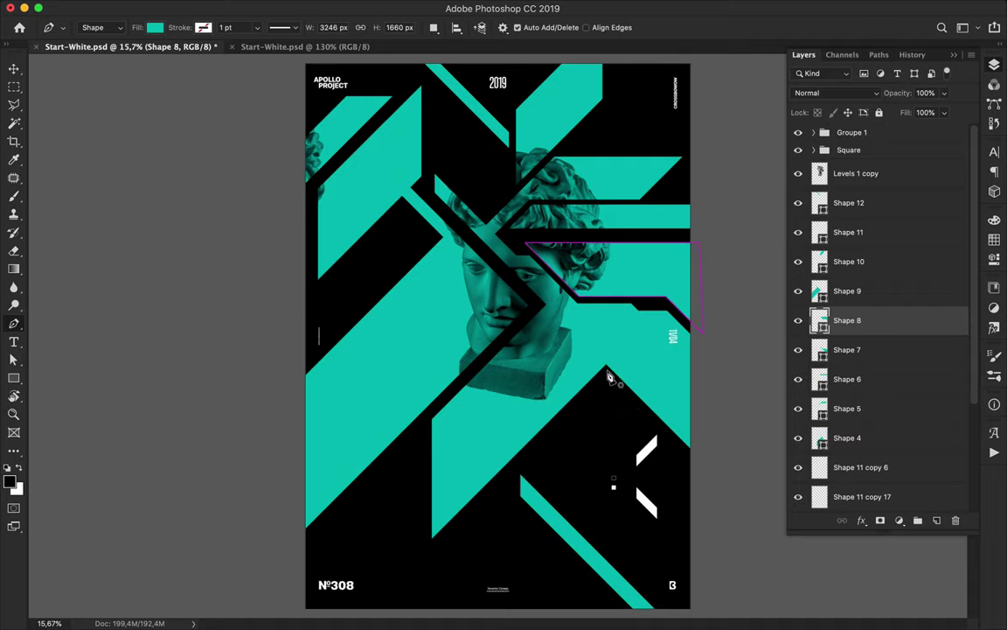
# - Draw a bent teal shape about 1884 × 4307 px along the lower right edge, from the black triangle's tip to the poster's bottom
pyautogui.click(704, 471)
pyautogui.click(606, 374)
pyautogui.click(652, 435)
pyautogui.click(651, 584)
pyautogui.click(677, 611)
pyautogui.click(709, 610)
pyautogui.click(703, 471)
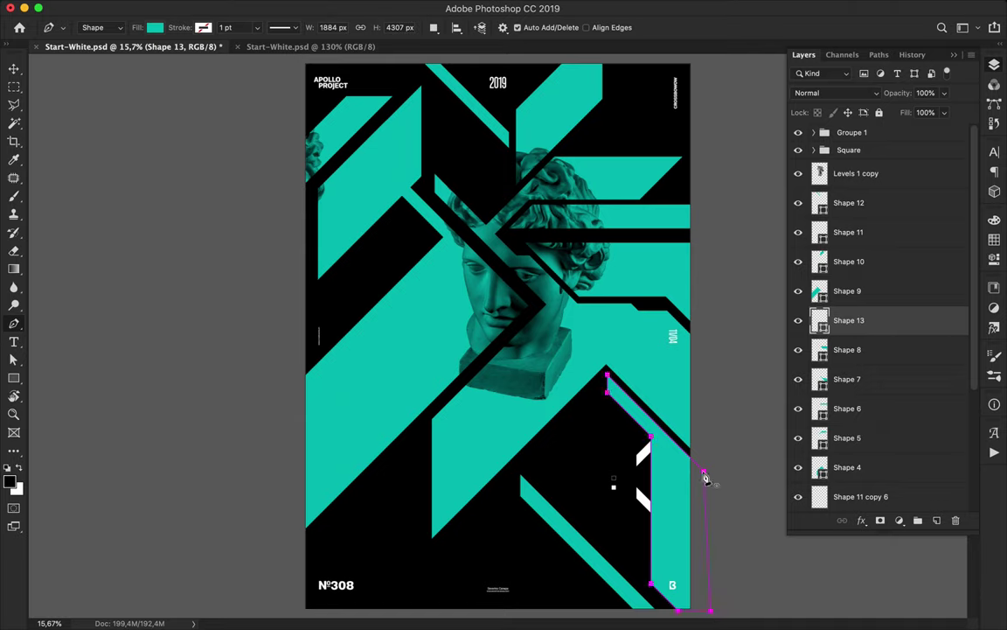
pyautogui.press('v')
# - Move the Shape 11 copy 6 and Shape 11 copy 17 layers together above the Levels 1 copy layer
pyautogui.scroll(-5, 853, 322)
pyautogui.click(854, 318)
pyautogui.keyDown('shift'); pyautogui.click(854, 349); pyautogui.keyUp('shift')
pyautogui.scroll(3, 854, 349)
pyautogui.moveTo(857, 412); pyautogui.dragTo(850, 165)
pyautogui.scroll(3, 848, 170)
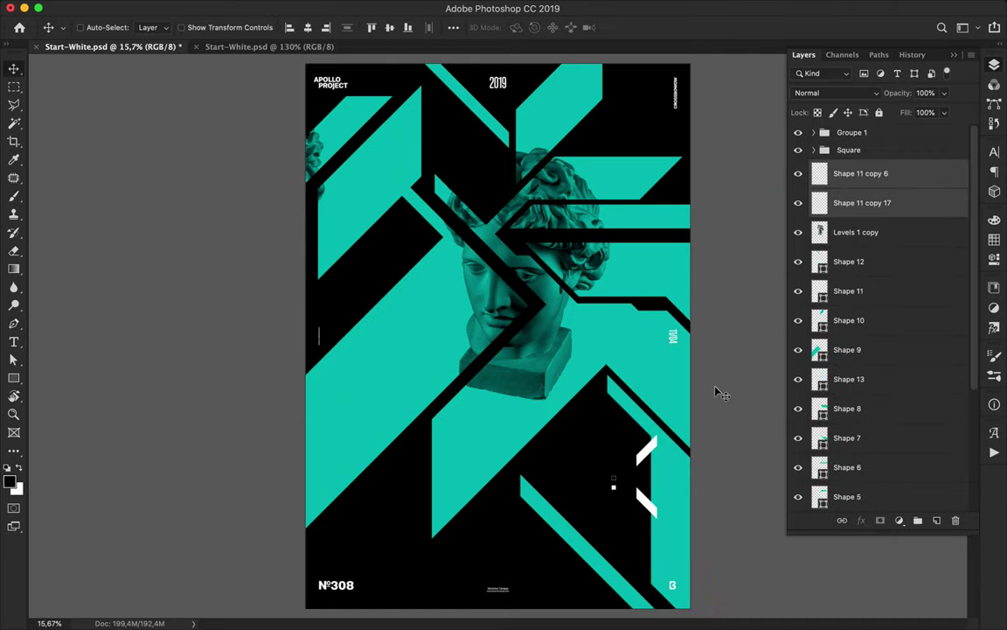
# - Delete the large teal shape covering the statue's face and the poster's left side, and hide the Shape 7 layer
pyautogui.click(417, 359)
pyautogui.press('BackSpace')
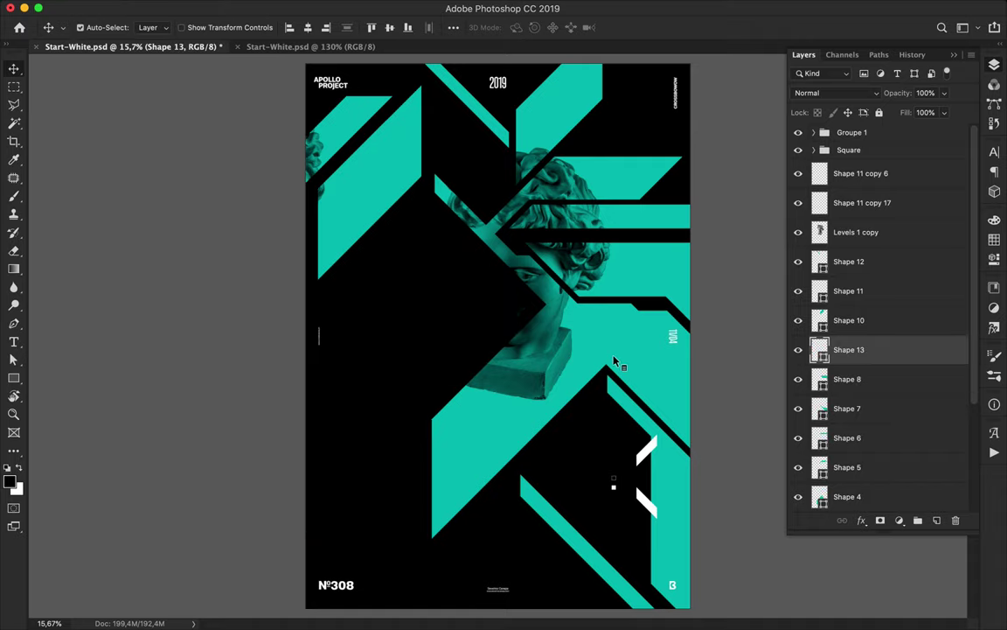
pyautogui.keyDown('super'); pyautogui.click(645, 318); pyautogui.keyUp('super')
pyautogui.click(796, 409)
pyautogui.click(796, 409)
pyautogui.click(796, 409)
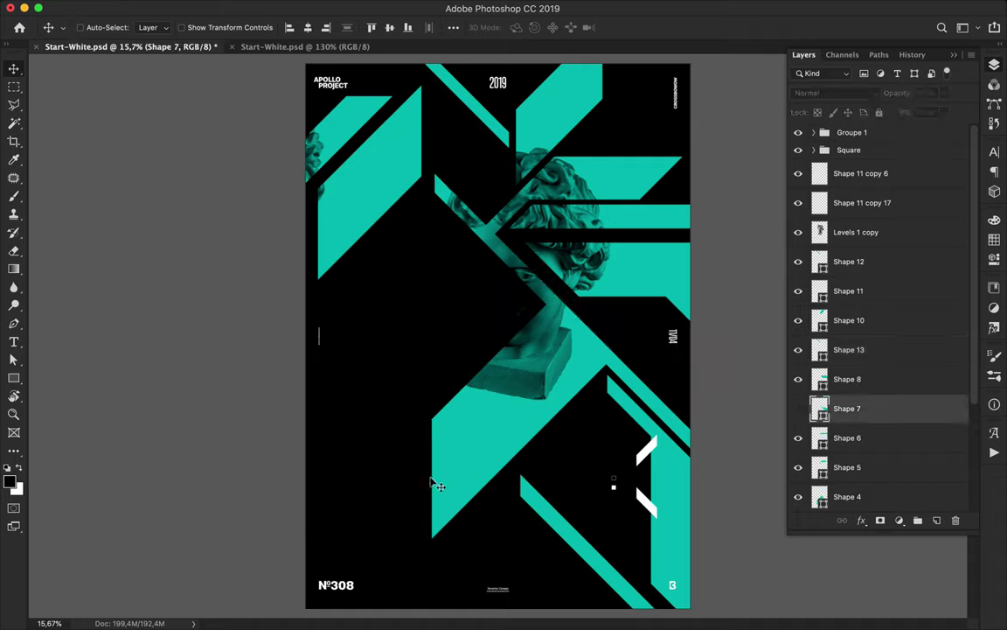
# - Draw a narrow vertical teal bar with the Pen tool from the large lower parallelogram down to the poster's bottom edge
pyautogui.press('p')
pyautogui.click(444, 513)
pyautogui.click(444, 612)
pyautogui.click(451, 611)
pyautogui.click(451, 506)
pyautogui.press('v')
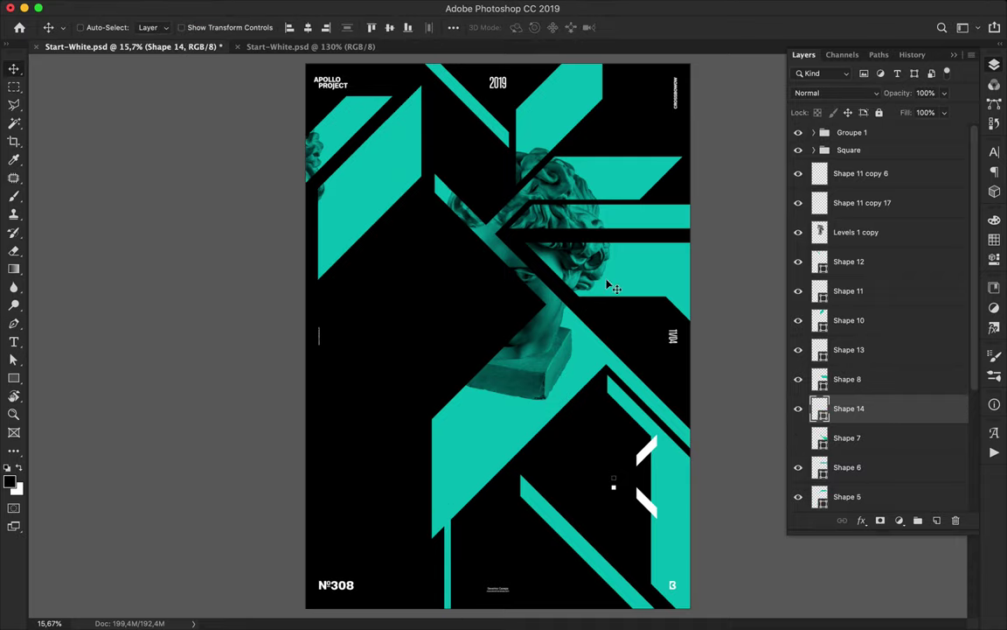
# - Group the layers from Levels 1 copy through Shape 1 and name the group Background
pyautogui.click(855, 232)
pyautogui.scroll(-5, 854, 230)
pyautogui.keyDown('shift'); pyautogui.click(854, 460); pyautogui.keyUp('shift')
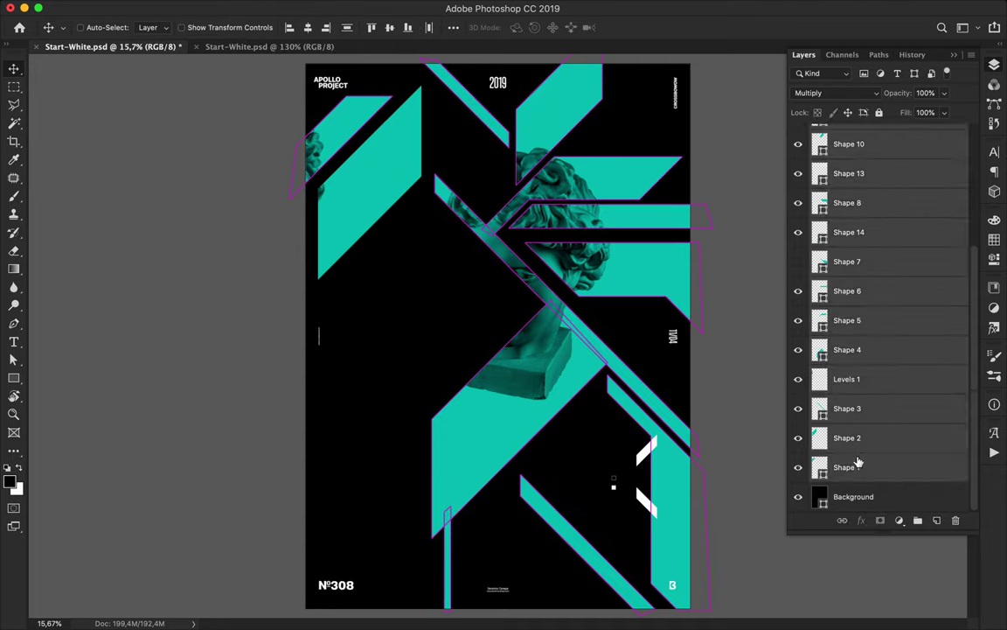
pyautogui.scroll(5, 856, 463)
pyautogui.click(917, 521)
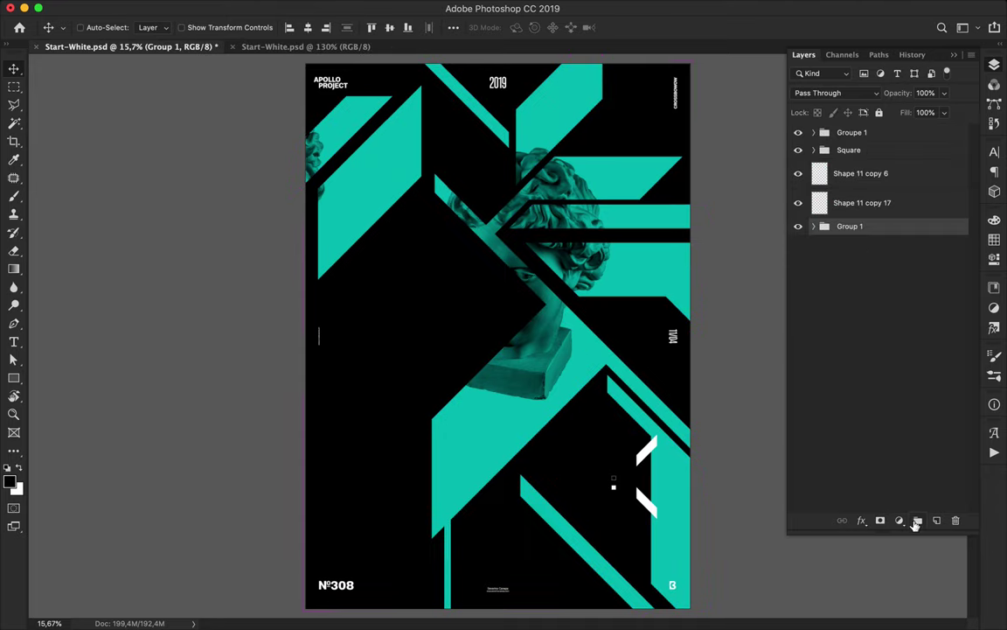
pyautogui.write('Background')
pyautogui.press('Return')
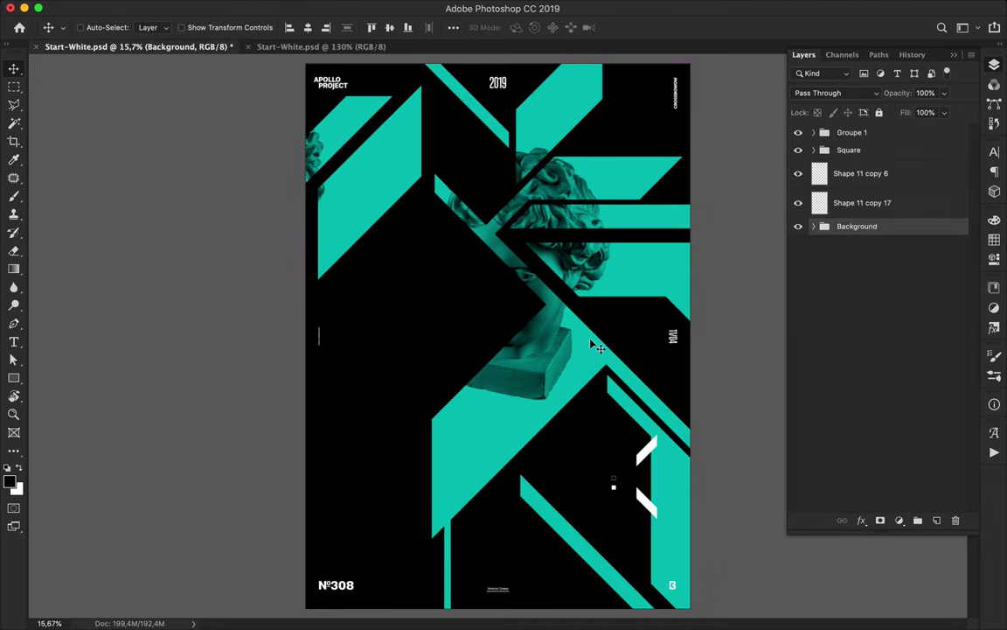
# - Add the wide-spaced white text APOLLO and place it on the teal parallelogram beside the statue's hair
pyautogui.click(857, 179)
pyautogui.press('t')
pyautogui.click(388, 268)
pyautogui.write('APOLL')
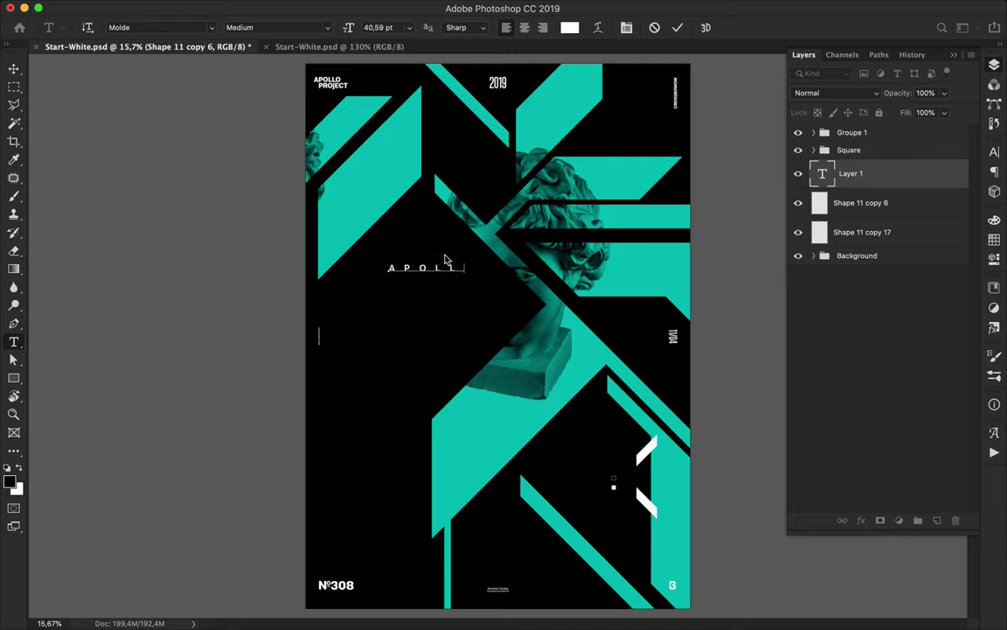
pyautogui.write('O')
pyautogui.press('Escape')
pyautogui.press('v')
# - Place a copy of the text below the statue's base reading 365° and overlap it with a slightly offset duplicate
pyautogui.moveTo(404, 245); pyautogui.dragTo(507, 422)
pyautogui.doubleClick(527, 415)
pyautogui.write('365°')
pyautogui.press('Escape')
pyautogui.press('v')
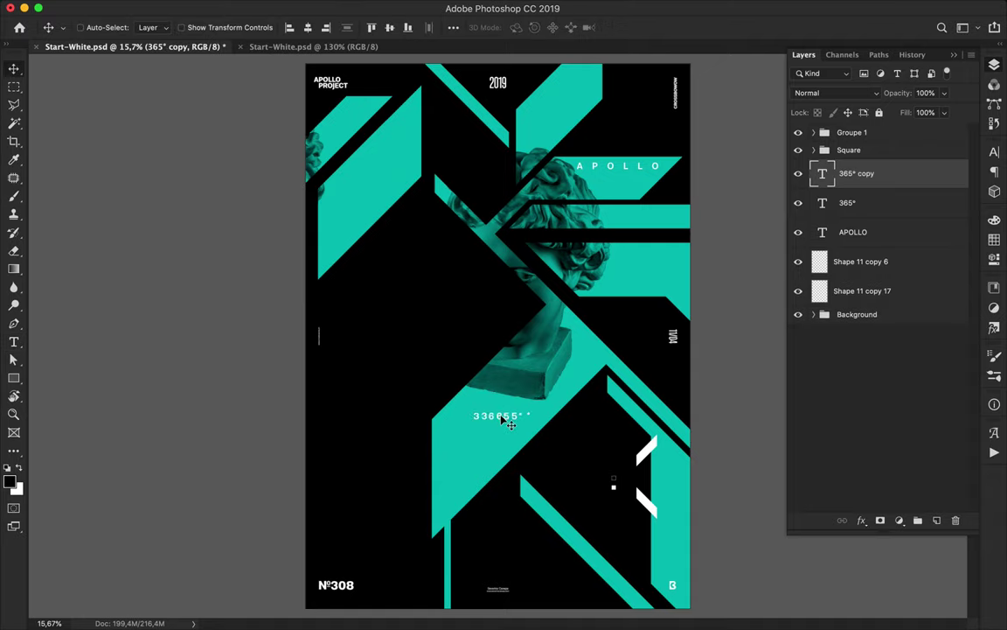
# - Change the text colour of the overlapping 365° copy to black (000000)
pyautogui.click(994, 151)
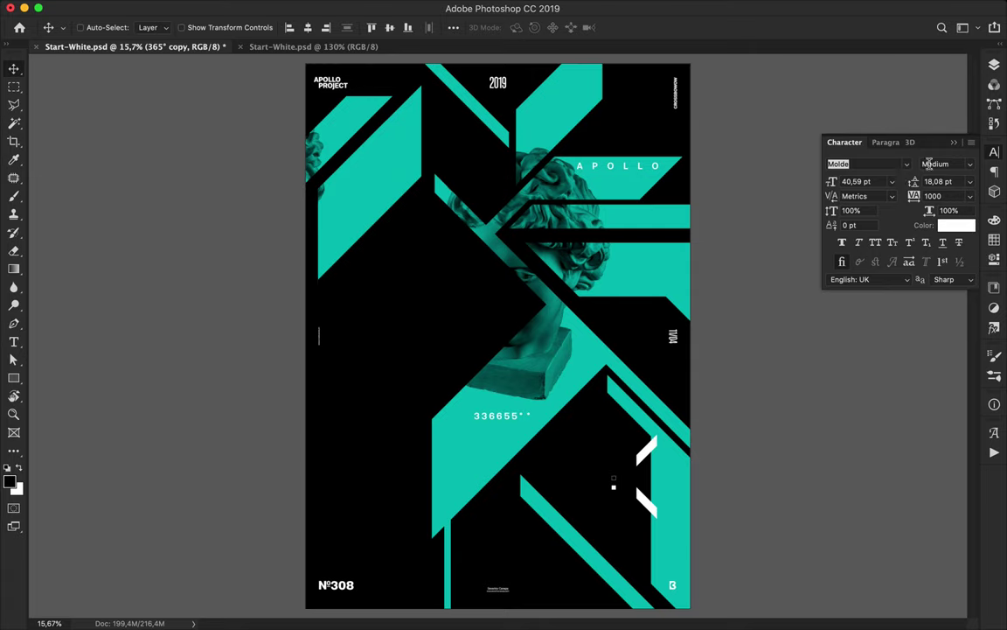
pyautogui.click(994, 239)
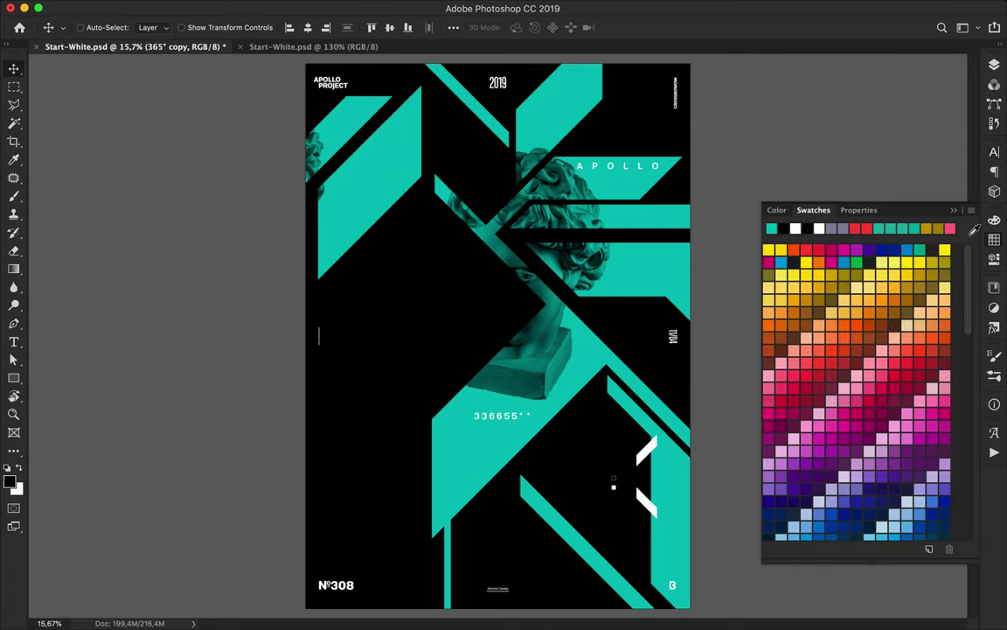
pyautogui.press('t')
pyautogui.click(569, 28)
pyautogui.click(407, 279)
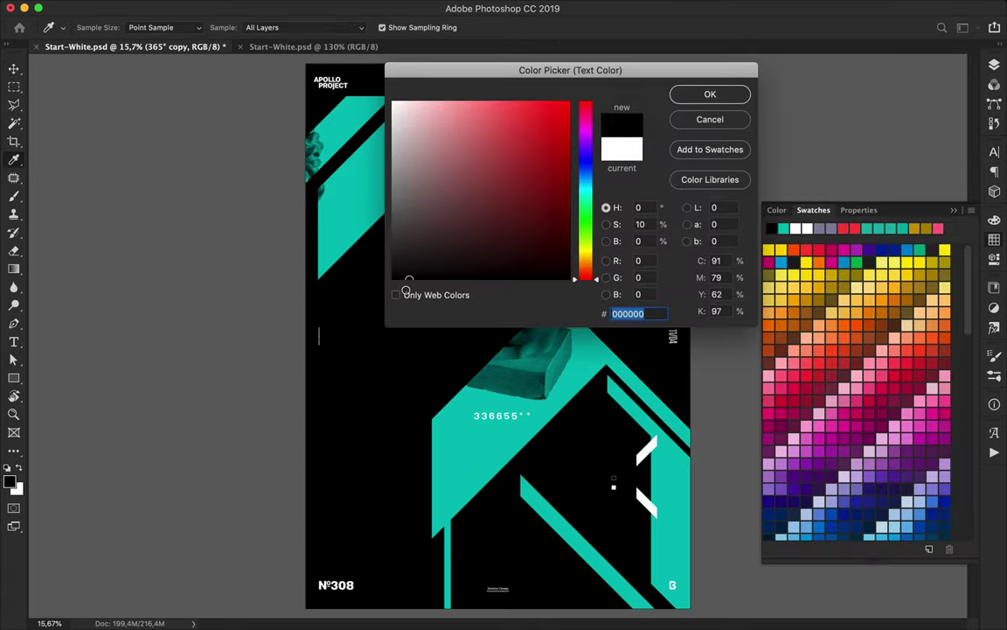
pyautogui.click(694, 94)
pyautogui.press('v')
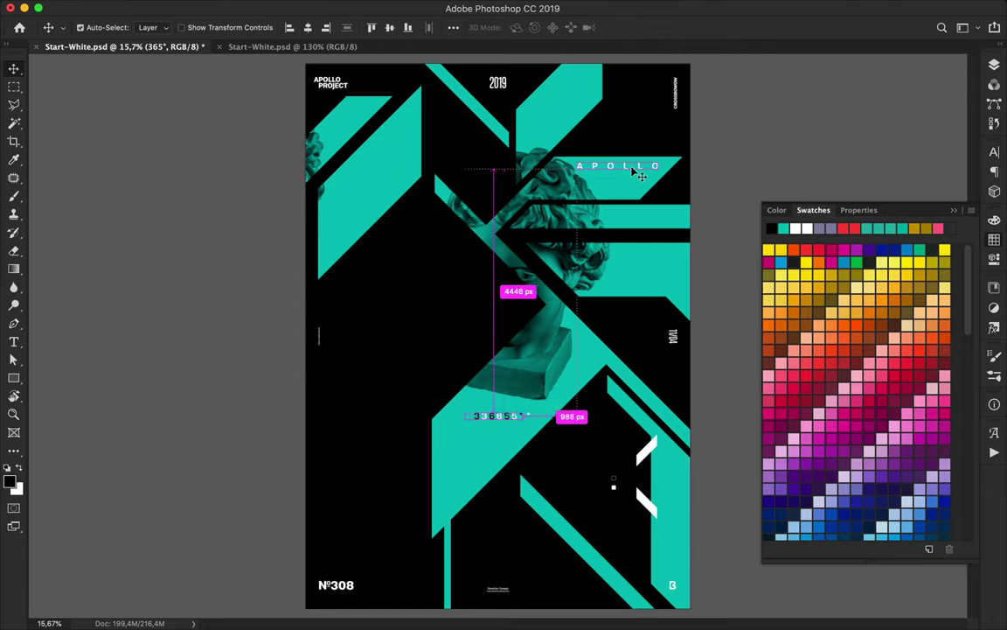
# - Duplicate the APOLLO text and offset the copy slightly to the left so its letters interleave with the original
pyautogui.doubleClick(615, 165)
pyautogui.press('super+Return')
pyautogui.press('v')
pyautogui.moveTo(616, 166); pyautogui.dragTo(608, 166)
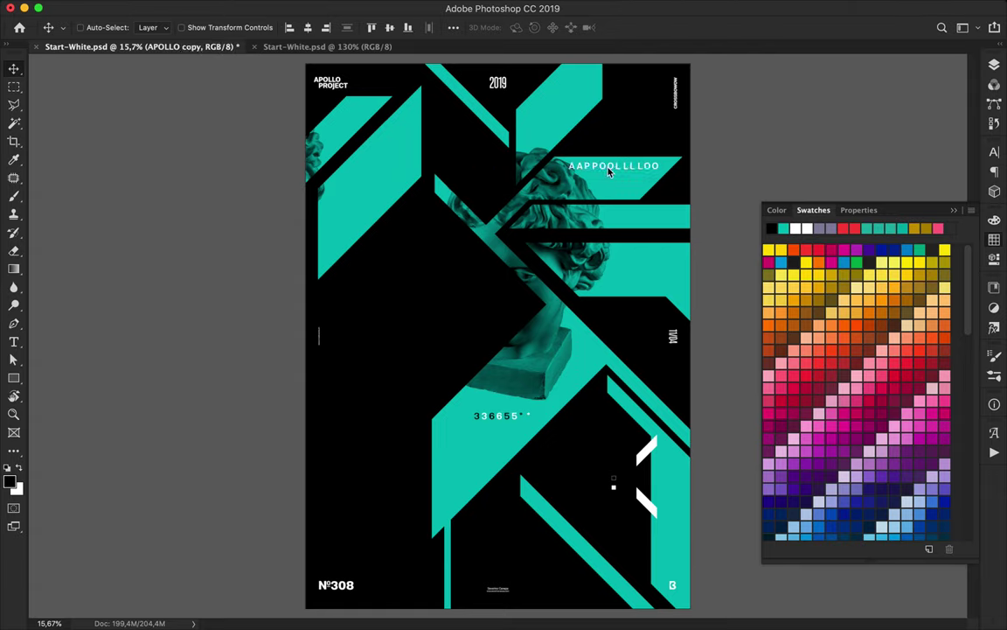
pyautogui.press('t')
pyautogui.press('v')
pyautogui.moveTo(612, 165); pyautogui.dragTo(603, 165)
# - Try to recolour the offset APOLLO copy black
pyautogui.press('t')
pyautogui.click(571, 29)
pyautogui.moveTo(407, 264); pyautogui.dragTo(385, 284)
pyautogui.click(740, 94)
pyautogui.press('v')
pyautogui.press('super+equal')
pyautogui.press('super+equal')
pyautogui.scroll(3, 710, 121)
pyautogui.press('BackSpace')
# - Set the black 365° text to white (ffffff)
pyautogui.keyDown('super'); pyautogui.click(288, 562); pyautogui.keyUp('super')
pyautogui.press('t')
pyautogui.click(569, 27)
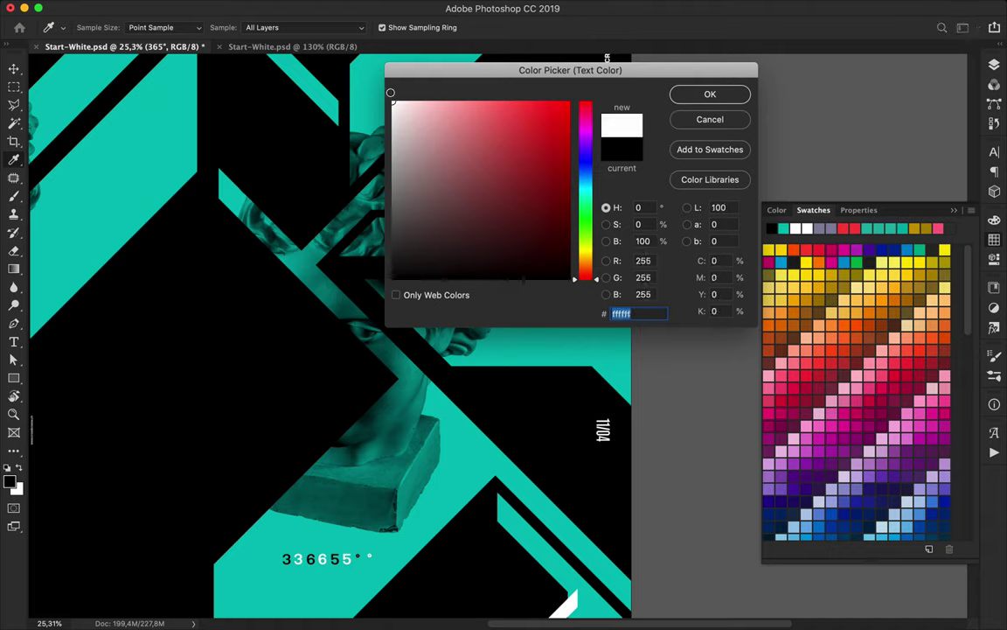
pyautogui.click(710, 92)
# - Duplicate the 365° text into the black area left of the statue and change the wording to OBJECTIVE
pyautogui.scroll(-2, 643, 278)
pyautogui.hscroll(-3, 643, 278)
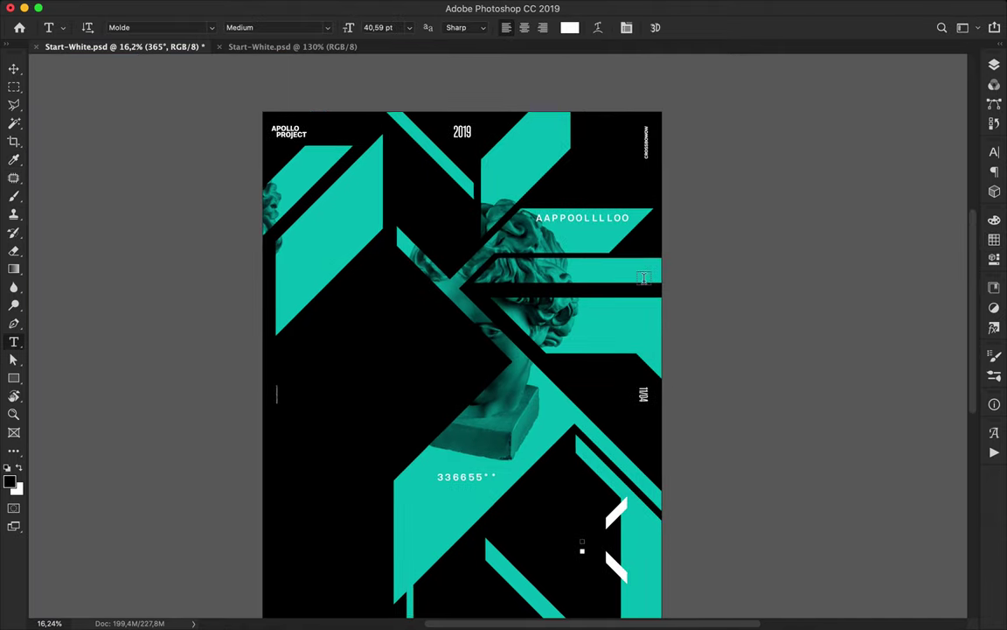
pyautogui.press('v')
pyautogui.keyDown('alt'); pyautogui.moveTo(564, 262); pyautogui.dragTo(450, 178); pyautogui.keyUp('alt')
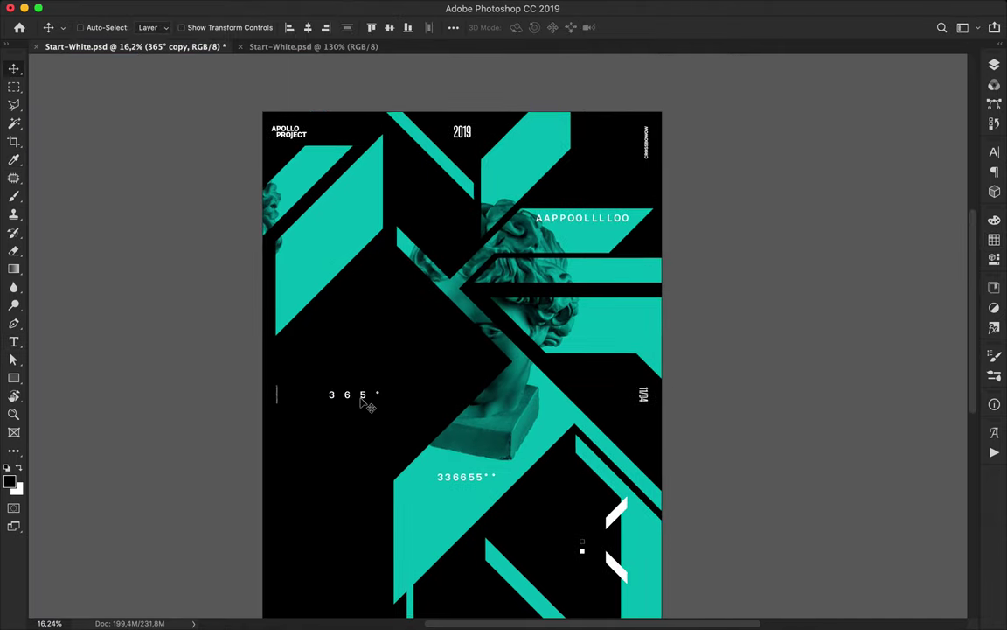
pyautogui.press('t')
pyautogui.doubleClick(361, 395)
pyautogui.write('OBJECTIVE')
pyautogui.press('super+Return')
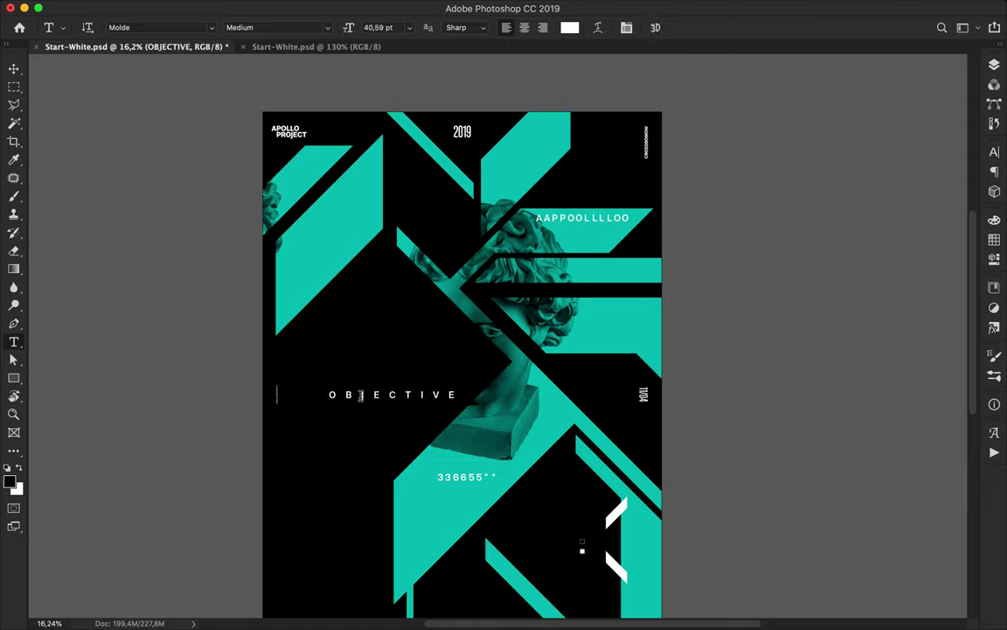
# - Set the OBJECTIVE text to 200 pt with a tracking of 20
pyautogui.click(994, 153)
pyautogui.doubleClick(862, 179)
pyautogui.write('200')
pyautogui.doubleClick(938, 179)
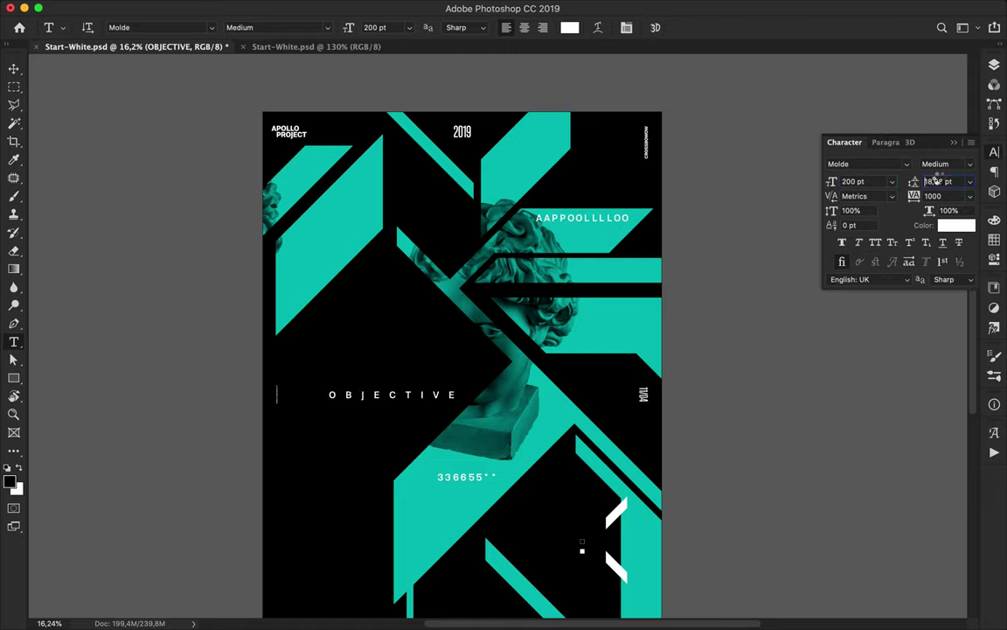
pyautogui.doubleClick(948, 195)
pyautogui.write('20')
pyautogui.press('Return')
# - Move the OBJECTIVE text up across the left teal parallelogram and the statue, and put its layer directly below Shape 2
pyautogui.moveTo(422, 391); pyautogui.dragTo(378, 298)
pyautogui.click(994, 64)
pyautogui.moveTo(875, 169); pyautogui.dragTo(869, 463)
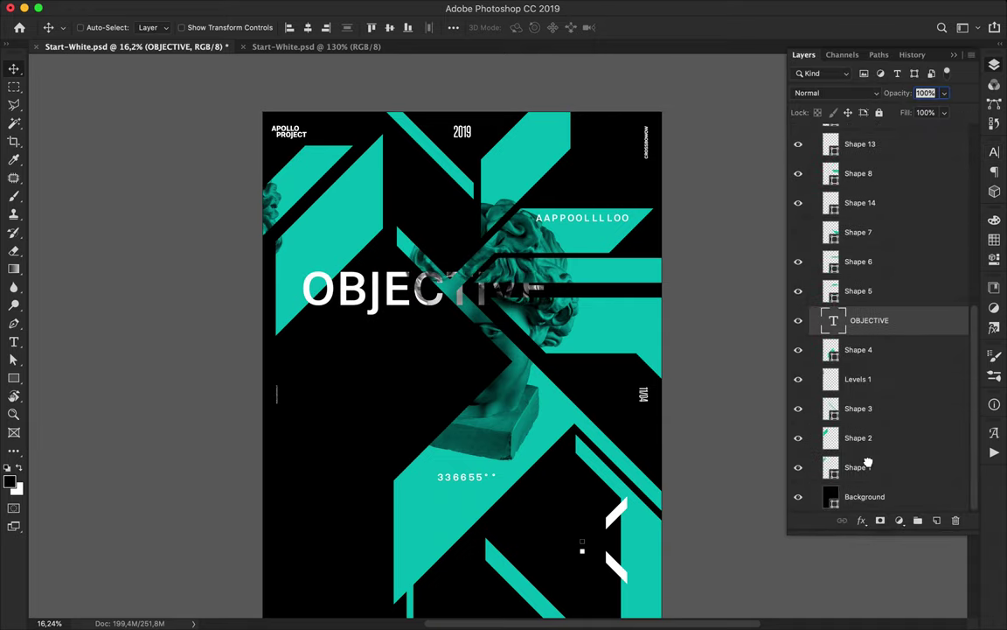
pyautogui.moveTo(861, 322); pyautogui.dragTo(862, 459)
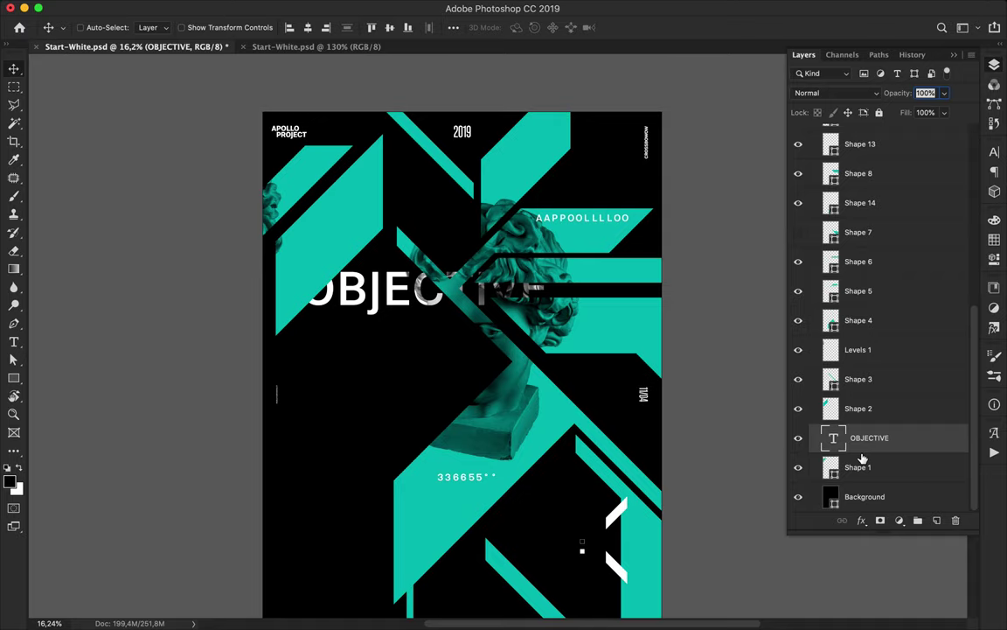
# - Move the Shape 2 and OBJECTIVE layers together directly above the Shape 4 layer
pyautogui.click(866, 469)
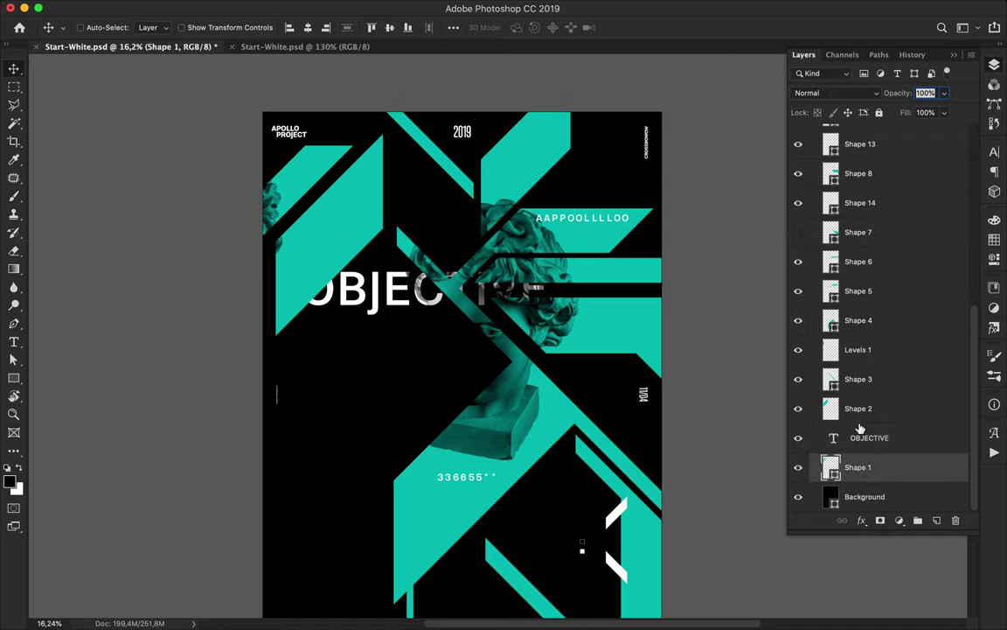
pyautogui.click(860, 428)
pyautogui.keyDown('shift'); pyautogui.click(854, 413); pyautogui.keyUp('shift')
pyautogui.moveTo(854, 412); pyautogui.dragTo(845, 313)
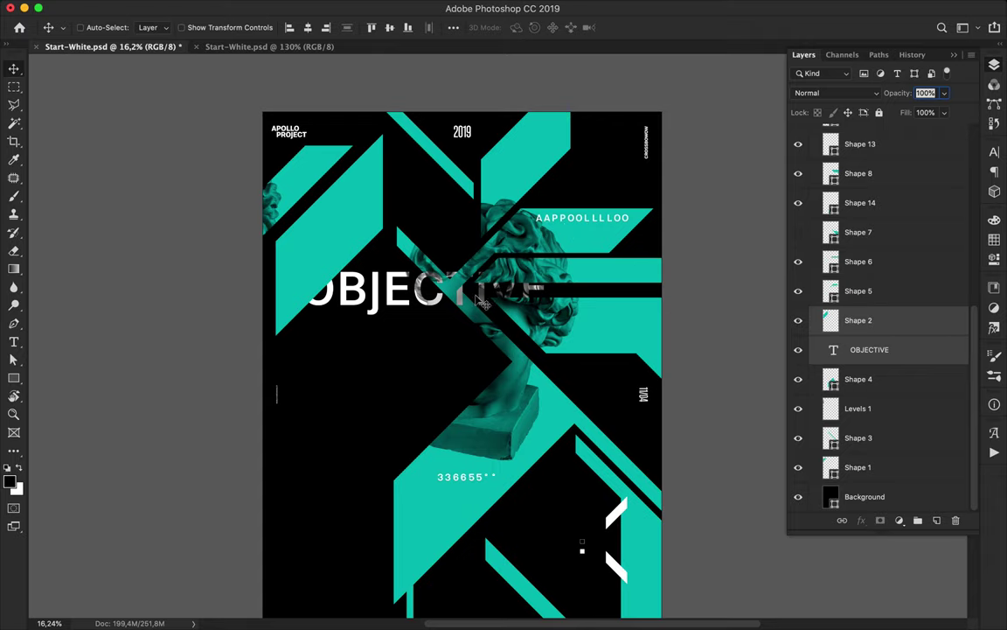
# - Enlarge the OBJECTIVE text to 220 pt and shift it slightly to the right
pyautogui.doubleClick(372, 304)
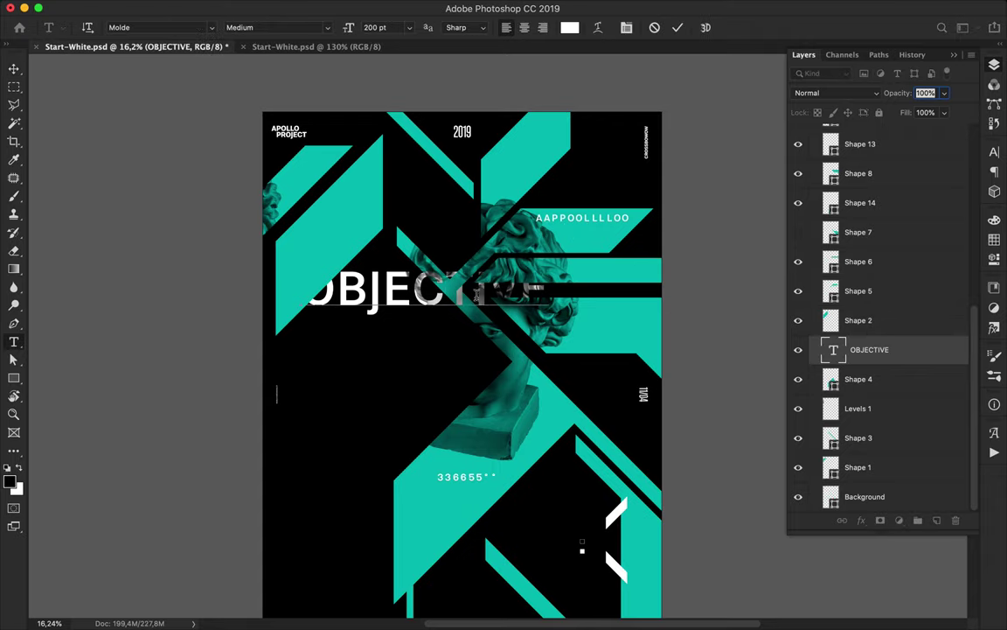
pyautogui.press('Escape')
pyautogui.press('v')
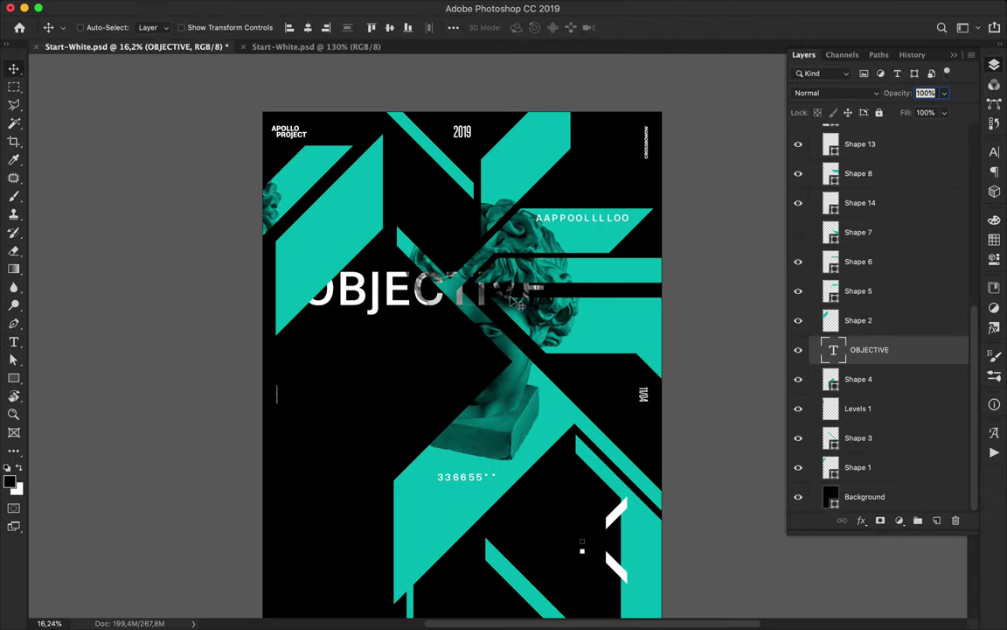
pyautogui.click(994, 152)
pyautogui.click(853, 181)
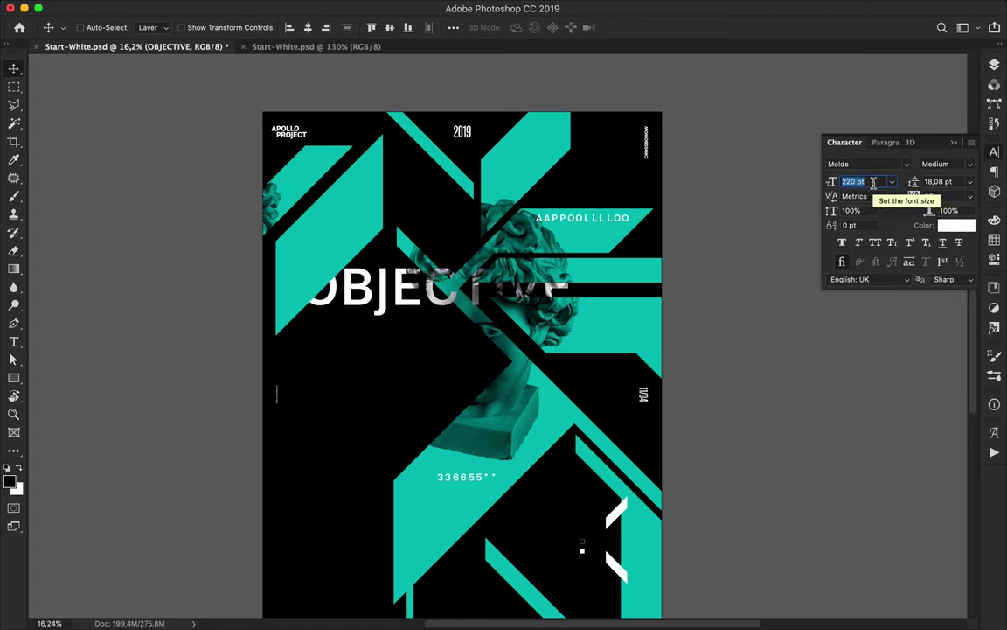
pyautogui.moveTo(396, 295)
pyautogui.mouseDown()
pyautogui.moveTo(354, 296)
pyautogui.moveTo(425, 295)
pyautogui.moveTo(382, 298)
pyautogui.mouseUp()
# - Duplicate the APOLLO text as a line below the original and widen the kerning between two of its letters to 5200
pyautogui.keyDown('super'); pyautogui.click(602, 220); pyautogui.keyUp('super')
pyautogui.moveTo(602, 220); pyautogui.dragTo(603, 241)
pyautogui.doubleClick(603, 239)
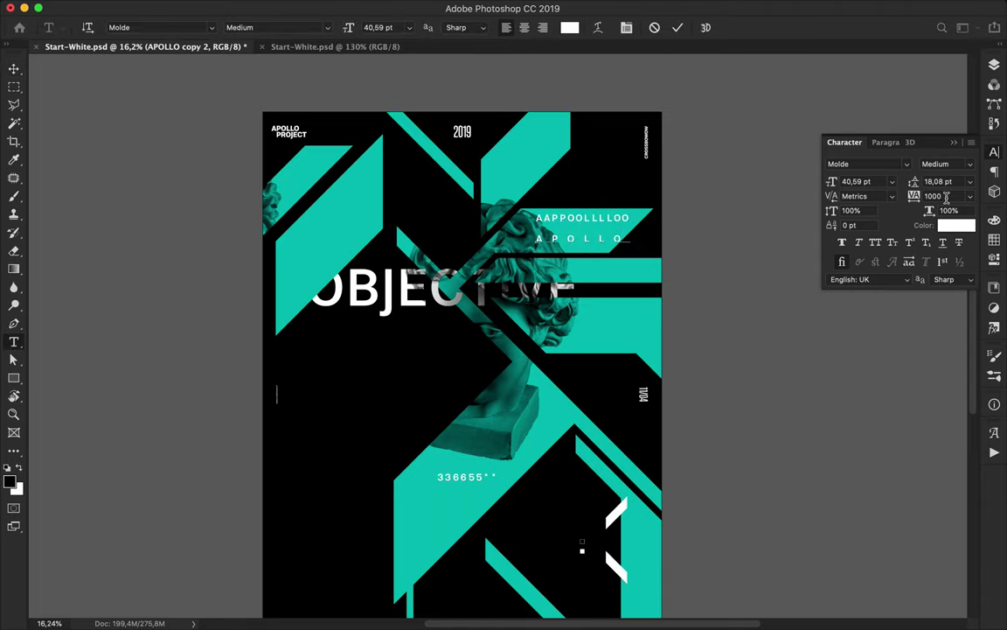
pyautogui.hotkey('shift', 'Tab')
pyautogui.click(579, 239)
pyautogui.moveTo(831, 197); pyautogui.dragTo(1004, 201)
pyautogui.click(925, 195)
pyautogui.click(867, 197)
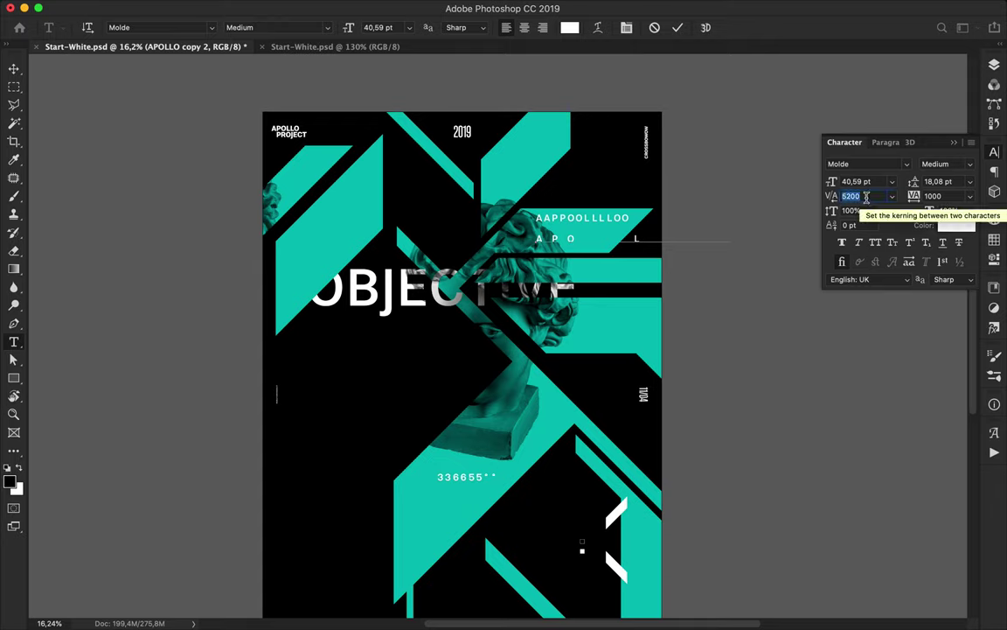
pyautogui.press('Return')
pyautogui.press('super+Return')
# - Add another APOLLO line beneath the widened one and set the kerning of the gap before its Ls to 1500
pyautogui.press('v')
pyautogui.moveTo(584, 247); pyautogui.dragTo(162, 223)
pyautogui.moveTo(588, 243); pyautogui.dragTo(587, 259)
pyautogui.press('t')
pyautogui.click(852, 196)
pyautogui.write('700')
pyautogui.press('Return')
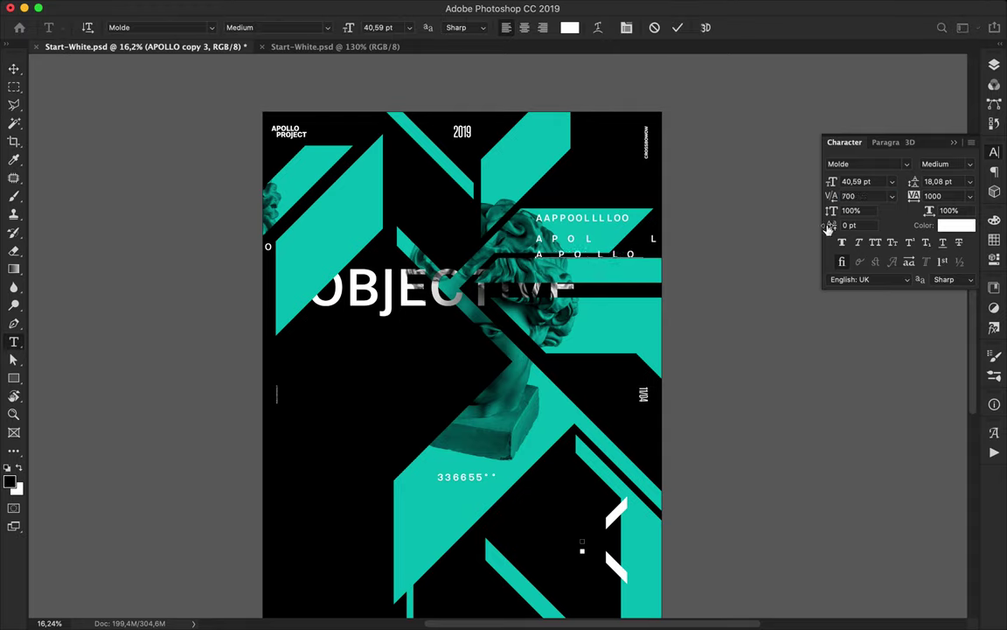
pyautogui.write('1500')
pyautogui.press('Return')
# - Widen the kerning before the final letter of the lowest APOLLO line to 1700
pyautogui.doubleClick(868, 197)
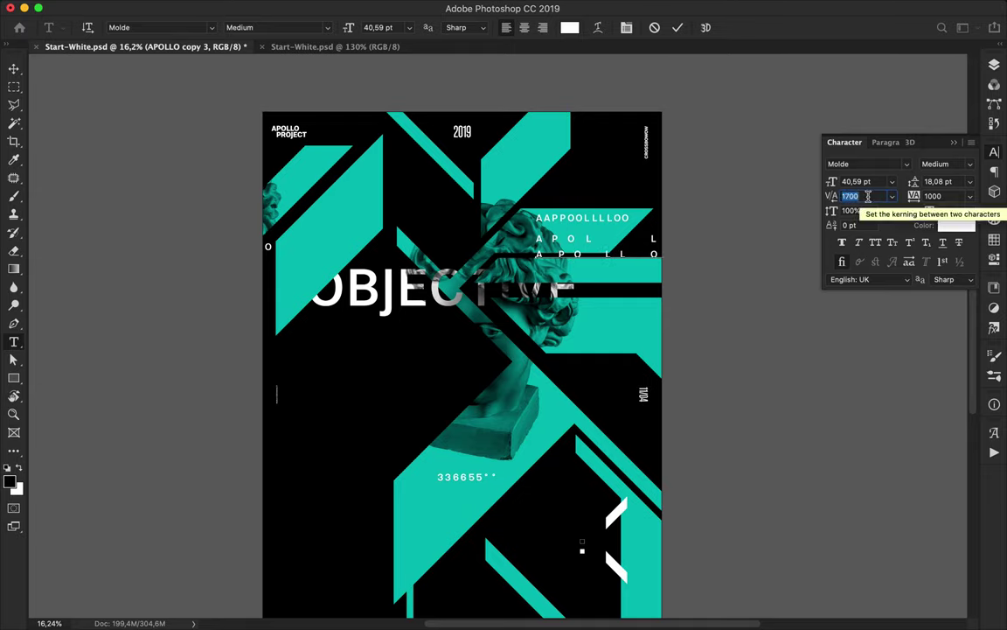
pyautogui.hotkey('shift', 'Up')
pyautogui.hotkey('shift', 'Up')
pyautogui.hotkey('shift', 'Up')
pyautogui.hotkey('shift', 'Up')
pyautogui.hotkey('shift', 'Up')
pyautogui.hotkey('shift', 'Up')
pyautogui.hotkey('shift', 'Up')
pyautogui.hotkey('shift', 'Up')
pyautogui.hotkey('shift', 'Up')
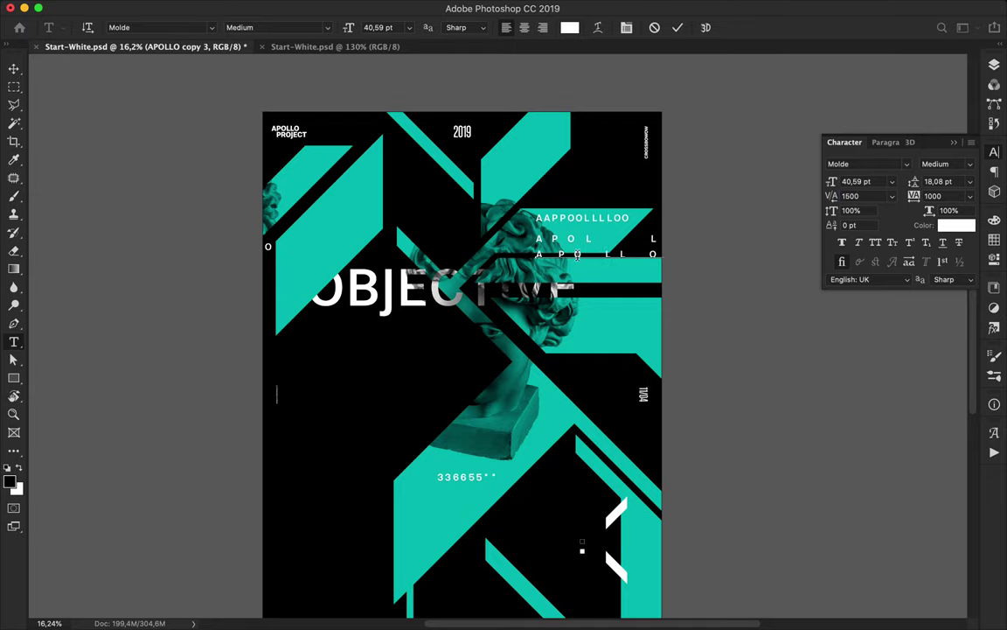
pyautogui.click(696, 287)
pyautogui.press('v')
# - Duplicate the lower white slanted stripe just beneath itself and again at the poster's bottom edge
pyautogui.scroll(-3, 530, 424)
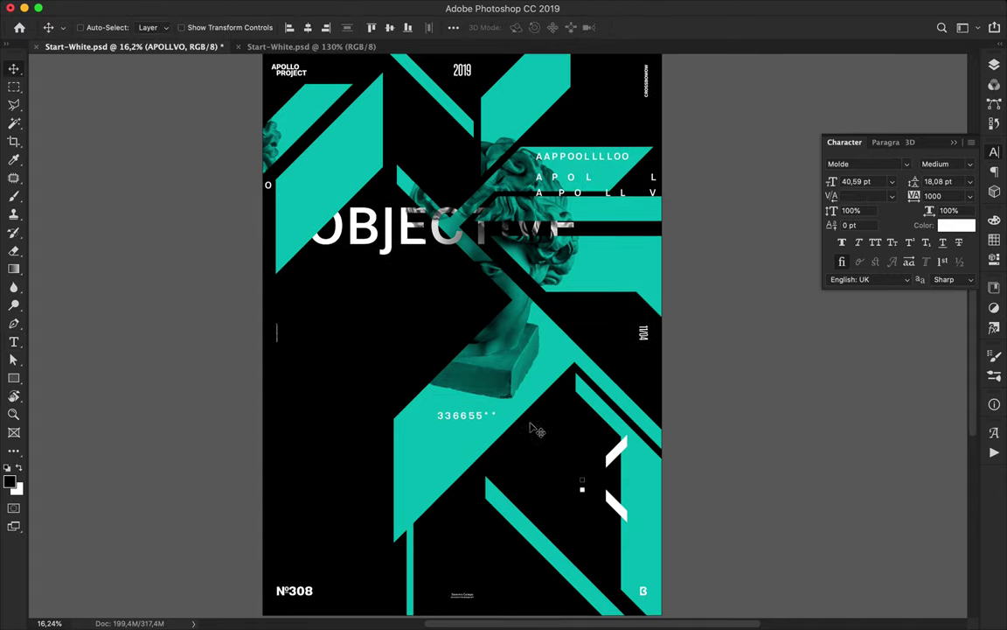
pyautogui.keyDown('super'); pyautogui.click(612, 503); pyautogui.keyUp('super')
pyautogui.keyDown('alt'); pyautogui.moveTo(614, 506); pyautogui.dragTo(623, 292); pyautogui.keyUp('alt')
pyautogui.scroll(4, 614, 255)
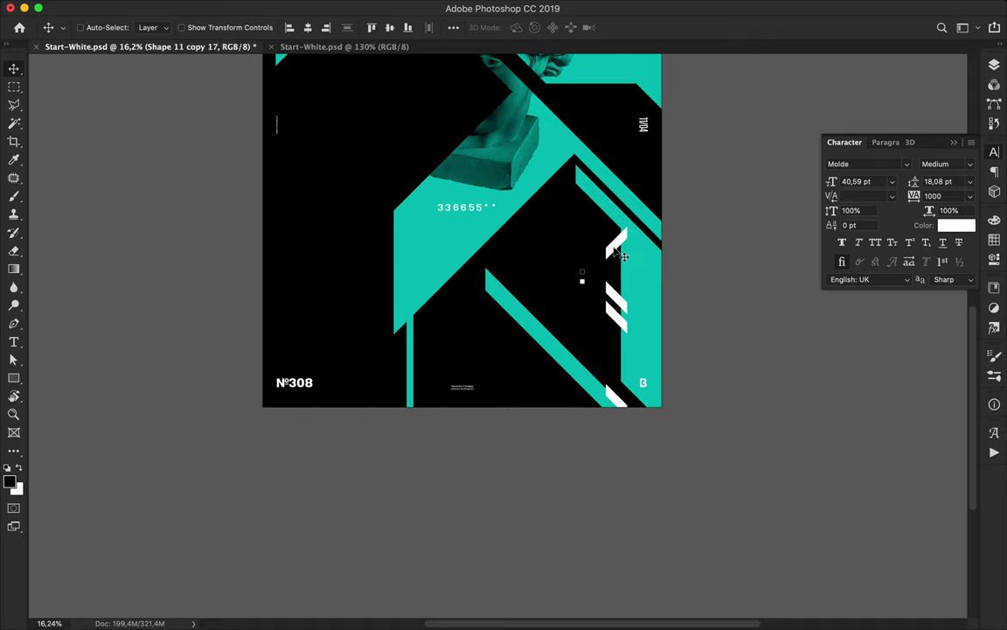
# - Duplicate the white slanted stripes upward into a second cluster beside the vertical 11/04 date
pyautogui.keyDown('alt'); pyautogui.moveTo(617, 252); pyautogui.dragTo(629, 96); pyautogui.keyUp('alt')
pyautogui.keyDown('super'); pyautogui.click(625, 308); pyautogui.keyUp('super')
pyautogui.keyDown('alt'); pyautogui.moveTo(624, 308); pyautogui.dragTo(624, 140); pyautogui.keyUp('alt')
pyautogui.scroll(5, 625, 141)
pyautogui.keyDown('alt'); pyautogui.moveTo(607, 425); pyautogui.dragTo(607, 446); pyautogui.keyUp('alt')
# - Duplicate two rising white stripes and one falling stripe up to the poster's top edge, beside the vertical heading
pyautogui.keyDown('alt'); pyautogui.keyDown('super'); pyautogui.moveTo(607, 383); pyautogui.dragTo(605, 149); pyautogui.keyUp('super'); pyautogui.keyUp('alt')
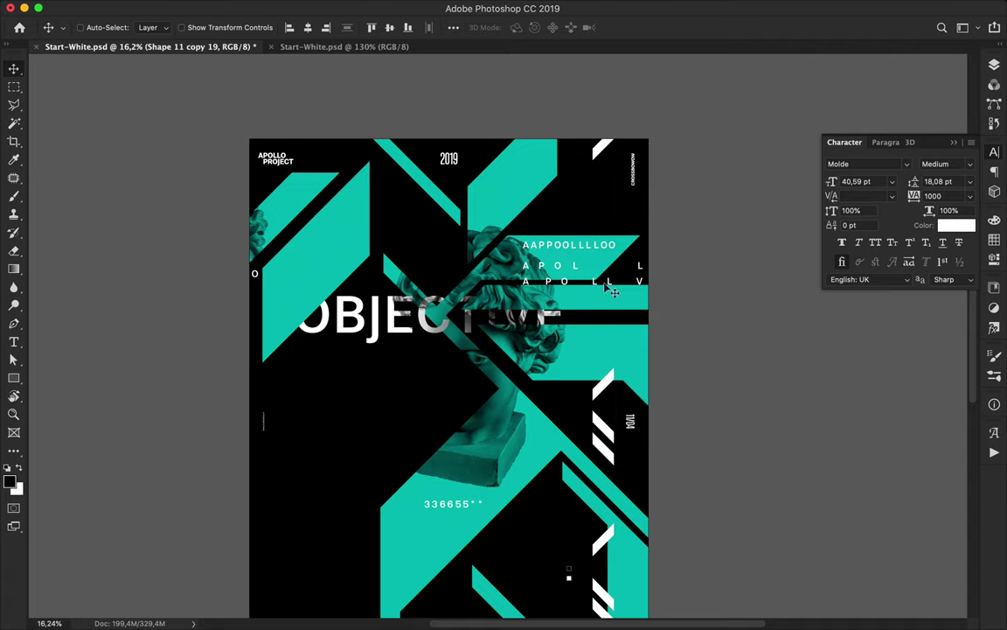
pyautogui.keyDown('alt'); pyautogui.moveTo(609, 380); pyautogui.dragTo(612, 162); pyautogui.keyUp('alt')
pyautogui.keyDown('super'); pyautogui.click(612, 432); pyautogui.keyUp('super')
pyautogui.keyDown('alt'); pyautogui.moveTo(611, 432); pyautogui.dragTo(614, 215); pyautogui.keyUp('alt')
# - Move the Levels 1 statue image into the upper-left teal shapes and raise its layer to the top of the Background group
pyautogui.hscroll(-1, 460, 238)
pyautogui.scroll(3, 367, 227)
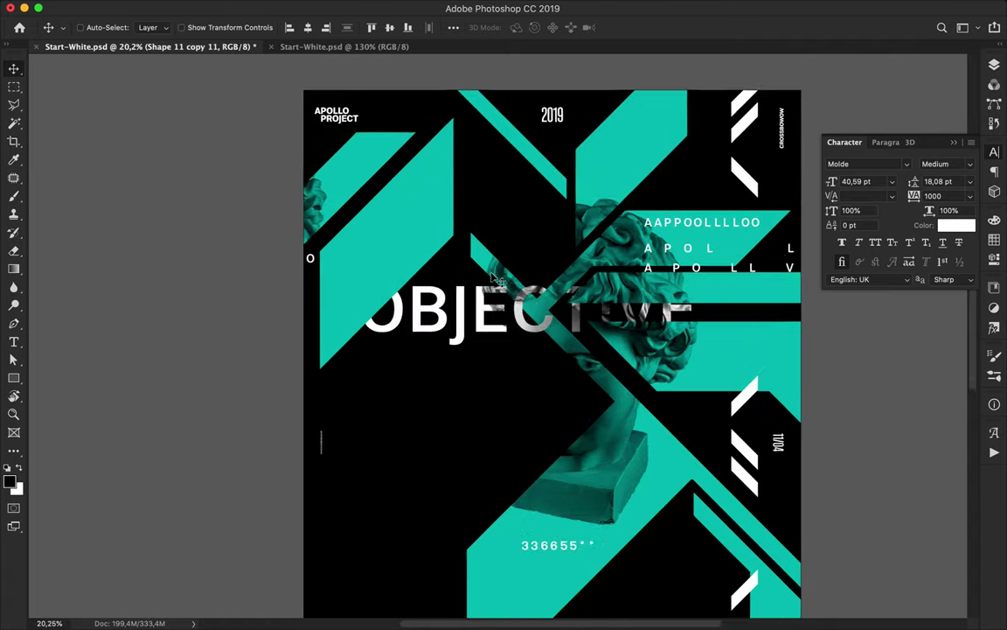
pyautogui.hscroll(4, 226, 179)
pyautogui.keyDown('super'); pyautogui.click(230, 183); pyautogui.keyUp('super')
pyautogui.moveTo(230, 182); pyautogui.dragTo(332, 139)
pyautogui.click(994, 66)
pyautogui.scroll(-10, 901, 318)
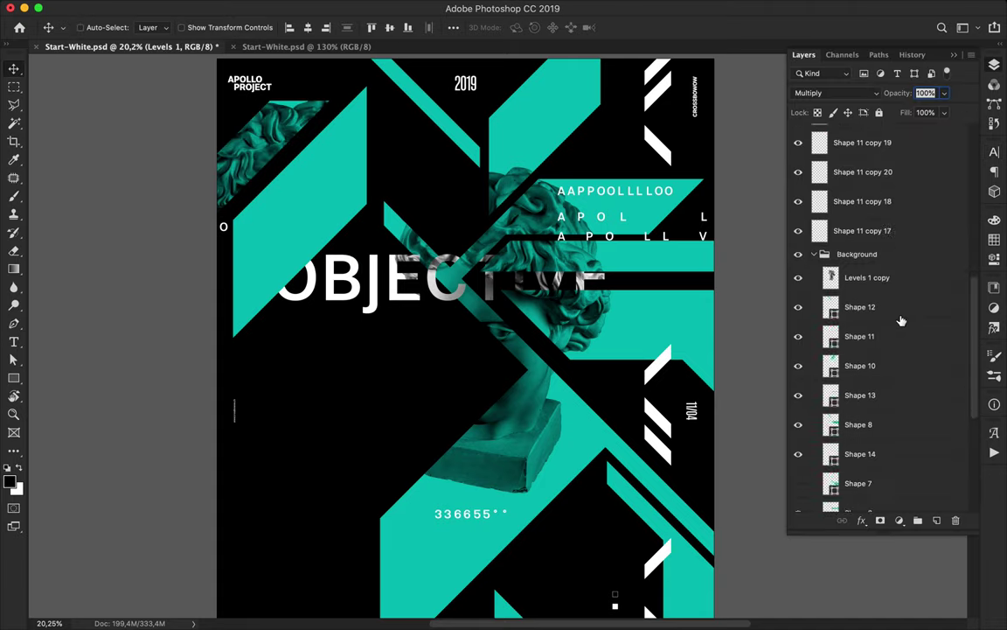
pyautogui.moveTo(881, 446); pyautogui.dragTo(885, 144)
pyautogui.moveTo(305, 215); pyautogui.dragTo(328, 184)
# - Copy a polygonal section of the upper-left statue face, hide the Levels 1 layer, and paste the section as a new layer
pyautogui.press('l')
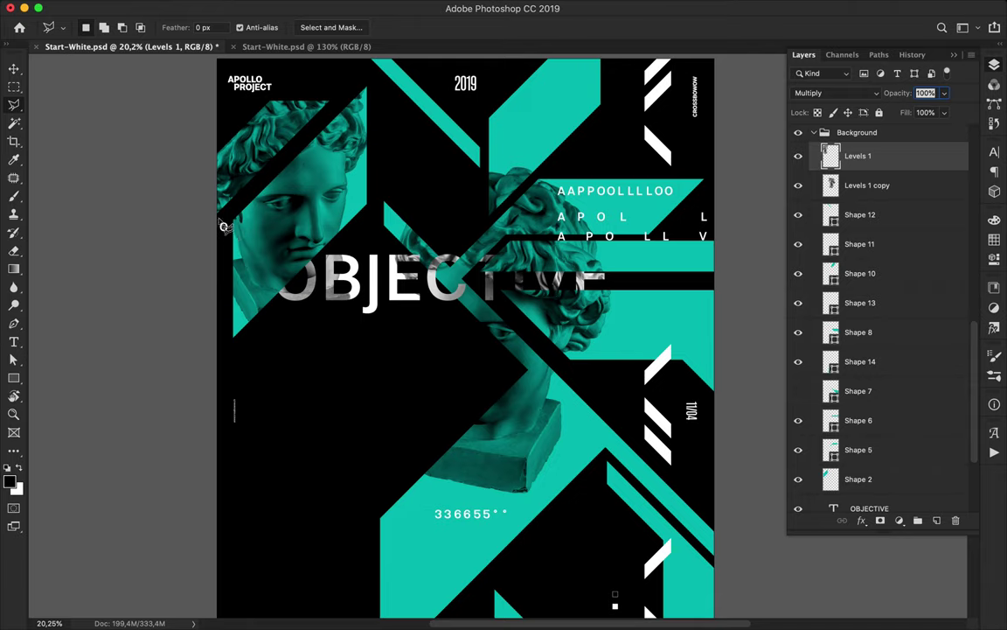
pyautogui.click(343, 89)
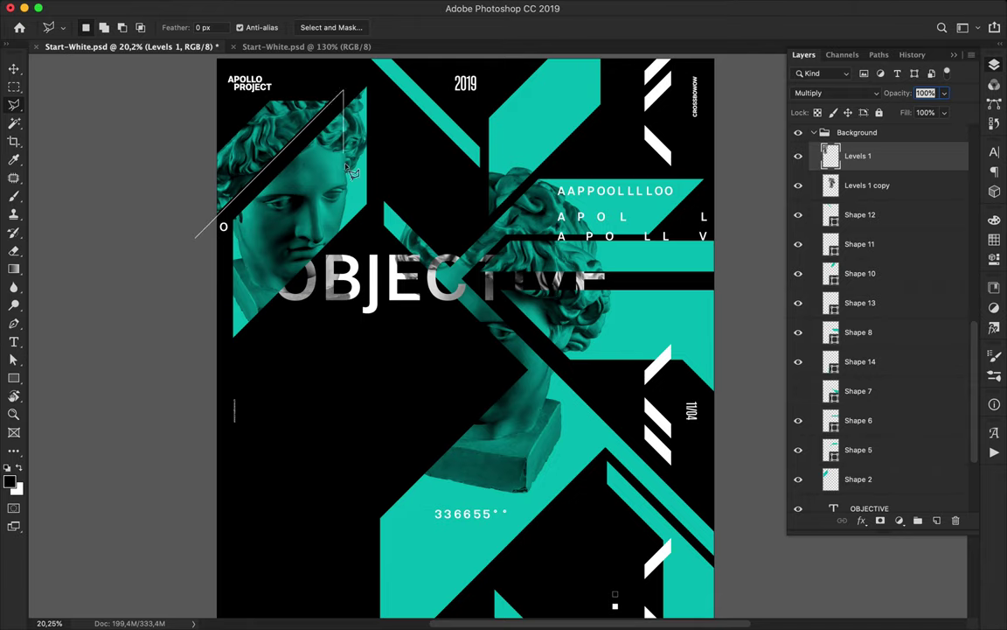
pyautogui.click(195, 237)
pyautogui.press('super+c')
pyautogui.press('super+comma')
pyautogui.press('super+v')
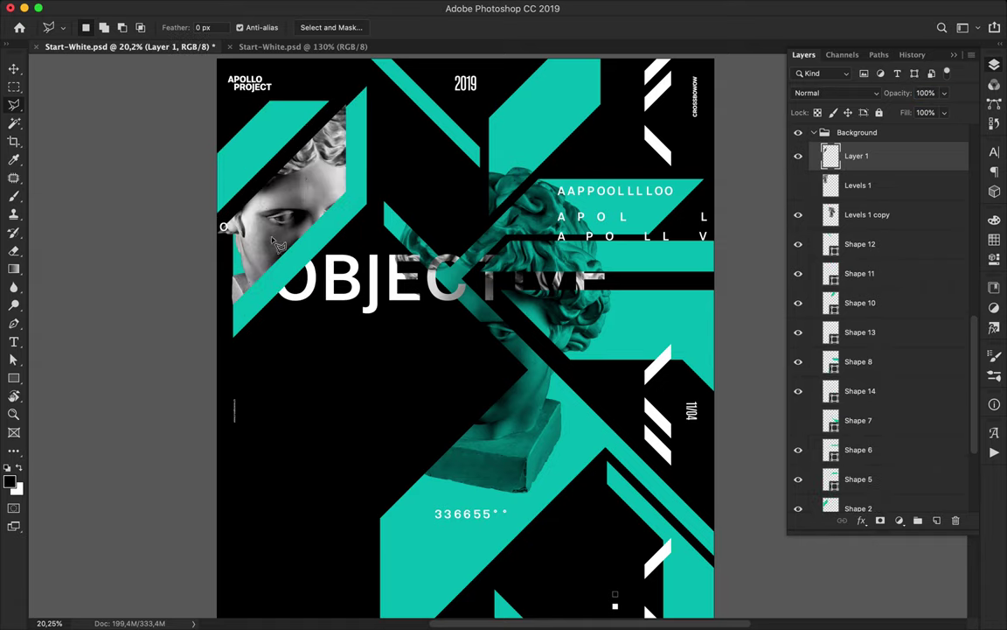
# - Set the pasted face section to Multiply and shift it left so the eye sits inside the upper-left teal shape
pyautogui.press('v')
pyautogui.moveTo(278, 245); pyautogui.dragTo(289, 246)
pyautogui.click(837, 93)
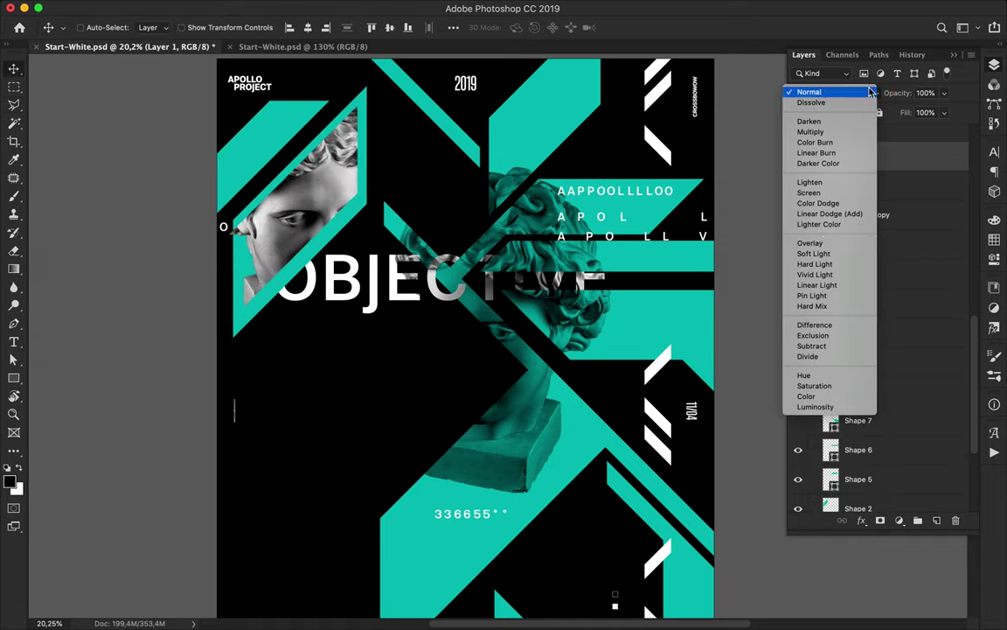
pyautogui.click(830, 132)
pyautogui.moveTo(320, 210); pyautogui.dragTo(256, 201)
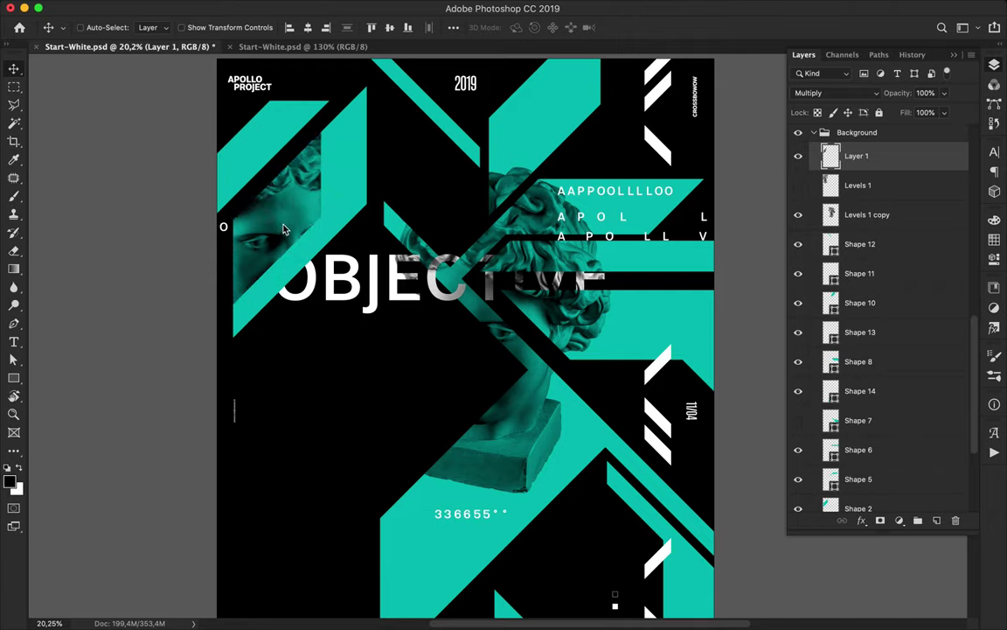
# - Move the larger statue image up and right over the teal shapes, and copy its polygonal part above the long diagonal bar to a new layer
pyautogui.moveTo(516, 459); pyautogui.dragTo(603, 450)
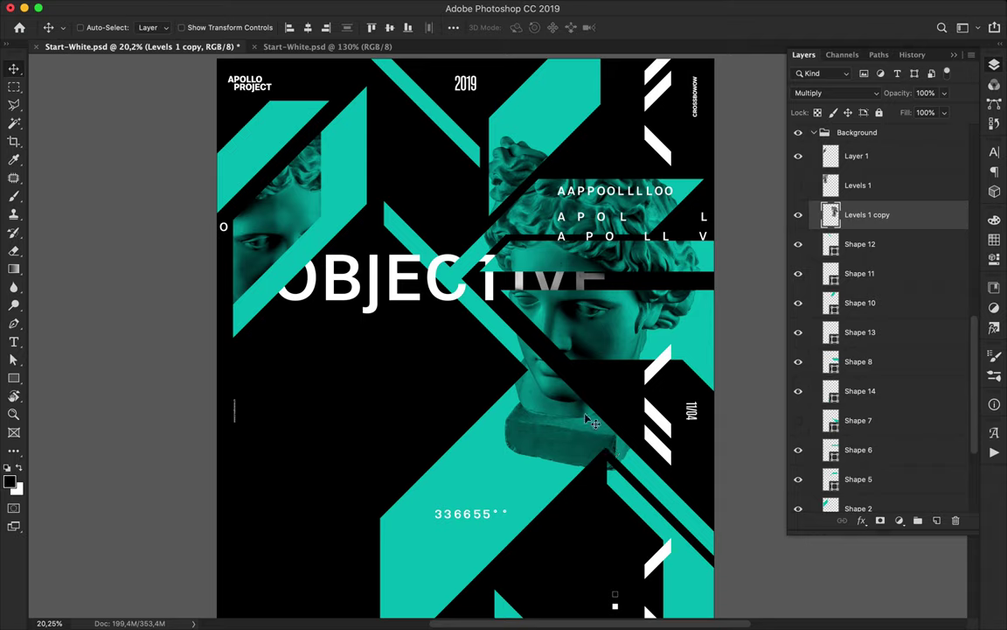
pyautogui.press('l')
pyautogui.click(492, 300)
pyautogui.keyDown('shift'); pyautogui.click(669, 474); pyautogui.keyUp('shift')
pyautogui.click(757, 256)
pyautogui.click(703, 120)
pyautogui.click(542, 98)
pyautogui.click(454, 140)
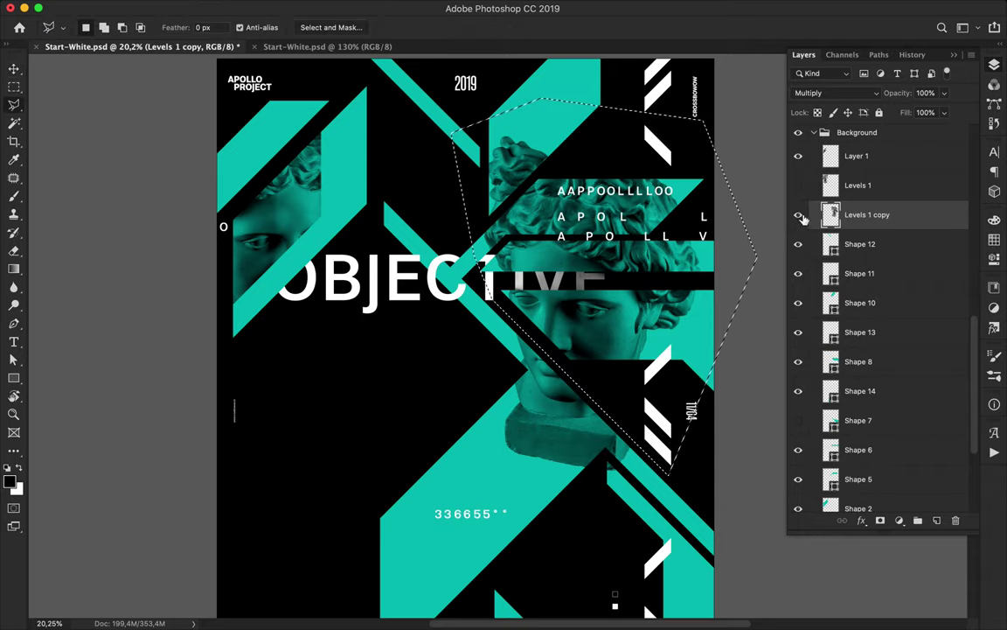
pyautogui.hotkey('ctrl', 'j')
# - Set the copied statue section to Multiply and shift it slightly up and left within the upper-right teal shapes
pyautogui.press('v')
pyautogui.click(861, 93)
pyautogui.click(822, 131)
pyautogui.moveTo(513, 166); pyautogui.dragTo(497, 156)
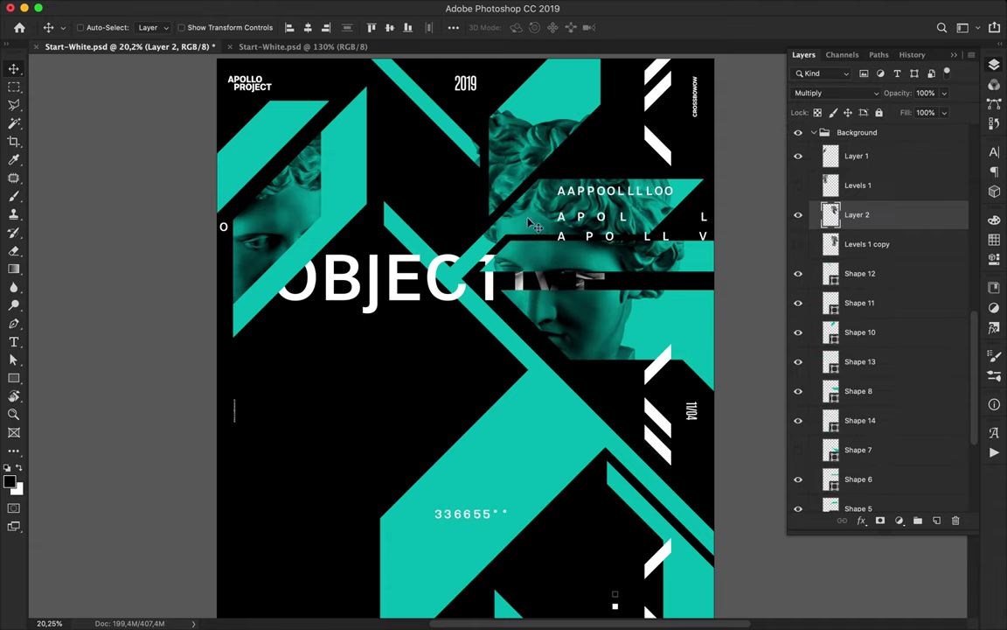
# - Duplicate the OBJECTIVE text below itself, change the copy to #15, and set its tracking to -20
pyautogui.keyDown('super'); pyautogui.click(398, 293); pyautogui.keyUp('super')
pyautogui.moveTo(396, 294); pyautogui.dragTo(383, 391)
pyautogui.doubleClick(383, 391)
pyautogui.write('#15')
pyautogui.press('super+Return')
pyautogui.click(994, 152)
pyautogui.click(943, 198)
pyautogui.hotkey('shift', 'Down')
pyautogui.hotkey('shift', 'Down')
pyautogui.hotkey('shift', 'Down')
pyautogui.hotkey('shift', 'Down')
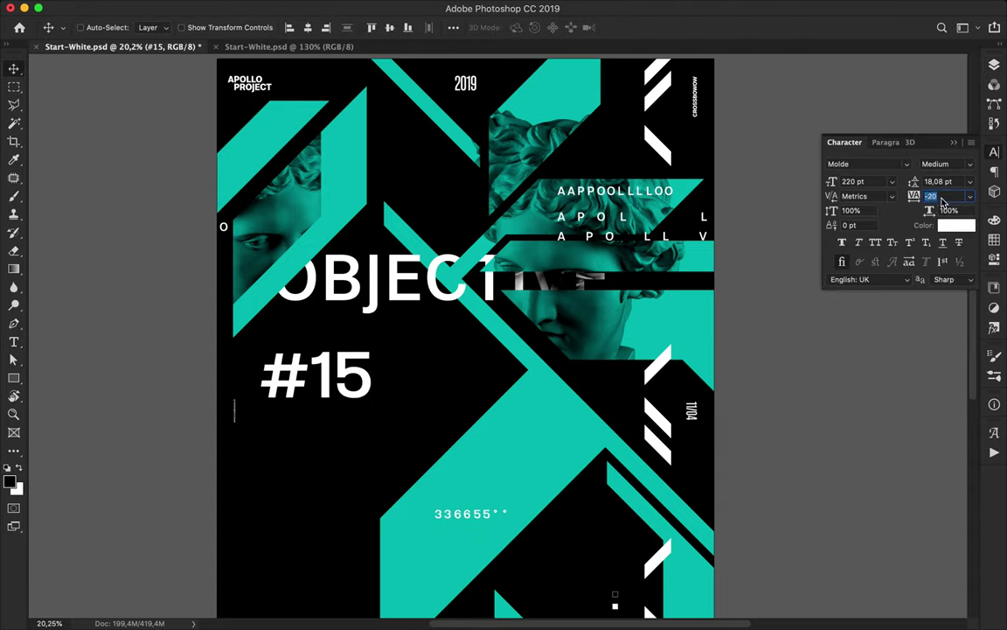
# - Raise the #15 layer to just above Shape 12 and move the text up onto the upper-left teal shape
pyautogui.moveTo(318, 367); pyautogui.dragTo(317, 242)
pyautogui.press('super+z')
pyautogui.click(994, 65)
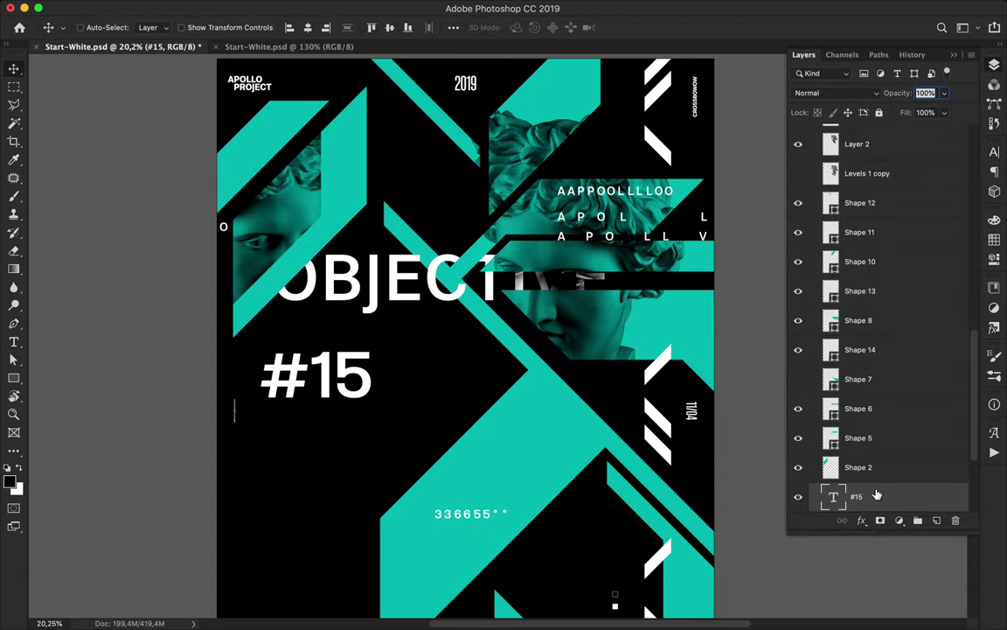
pyautogui.moveTo(877, 493); pyautogui.dragTo(881, 186)
pyautogui.moveTo(345, 382); pyautogui.dragTo(320, 251)
# - Set the #15 text to 100 pt with tracking 0 and position it over the eye in the upper-left statue section
pyautogui.click(994, 152)
pyautogui.click(940, 199)
pyautogui.hotkey('shift', 'Up')
pyautogui.hotkey('shift', 'Up')
pyautogui.hotkey('shift', 'Down')
pyautogui.hotkey('shift', 'Down')
pyautogui.hotkey('shift', 'Down')
pyautogui.hotkey('shift', 'Down')
pyautogui.hotkey('shift', 'Down')
pyautogui.hotkey('shift', 'Down')
pyautogui.hotkey('shift', 'Down')
pyautogui.moveTo(293, 263); pyautogui.dragTo(267, 231)
pyautogui.write('100')
pyautogui.press('Return')
# - Draw a narrow slanted teal bar with the Pen tool, parallel to the lower edge of the large teal shape above the bottom margin
pyautogui.scroll(-5, 630, 419)
pyautogui.keyDown('super'); pyautogui.click(403, 509); pyautogui.keyUp('super')
pyautogui.press('p')
pyautogui.click(364, 517)
pyautogui.click(460, 423)
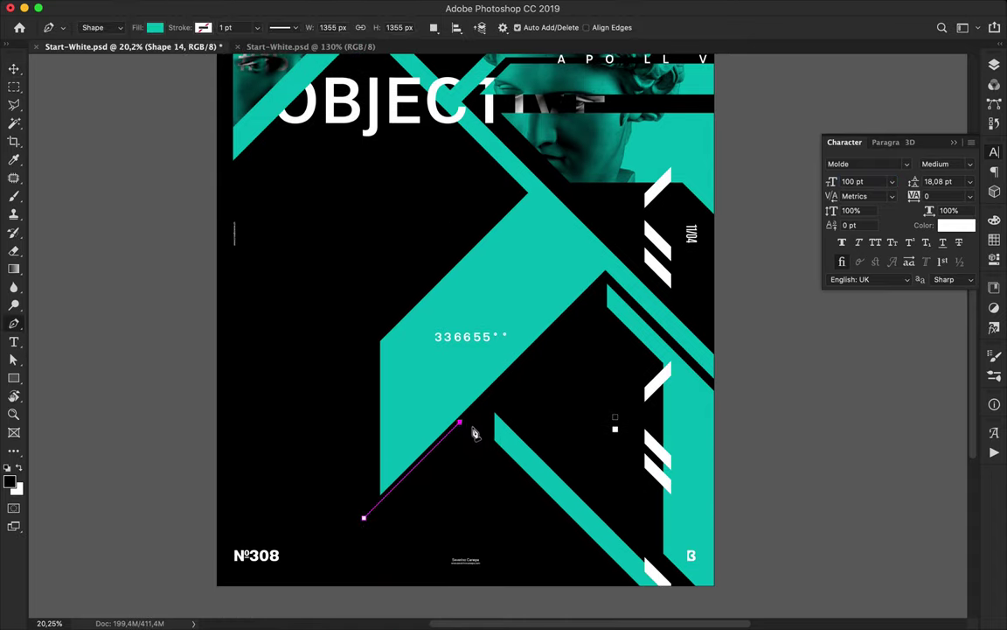
pyautogui.click(460, 445)
pyautogui.click(358, 545)
# - Rasterize the new slanted teal bar and trim its lower-left end to a vertical edge
pyautogui.click(994, 66)
pyautogui.rightClick(878, 378)
pyautogui.click(761, 231)
pyautogui.press('l')
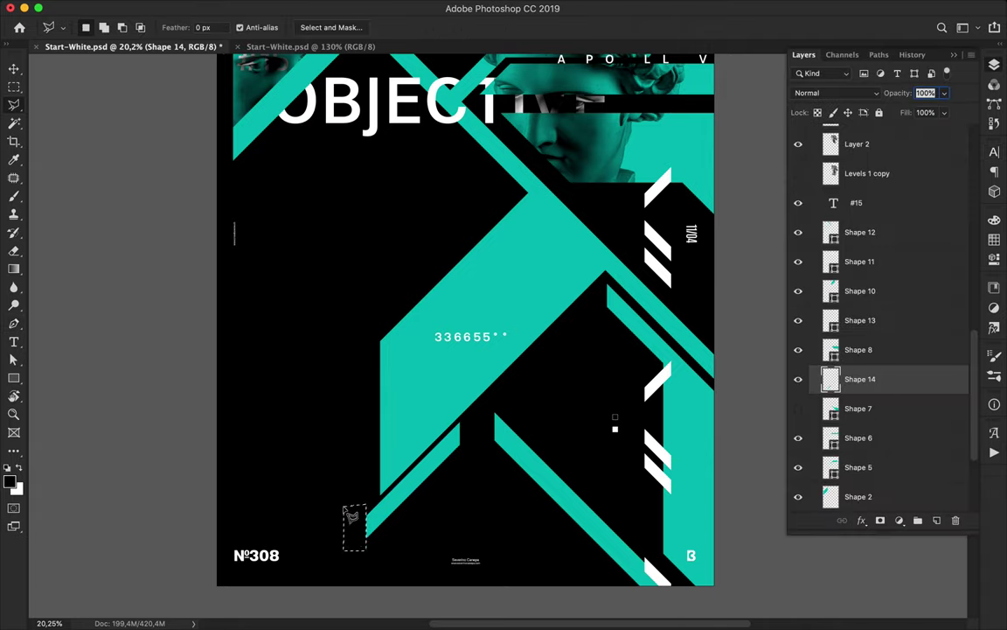
pyautogui.press('v')
# - Split the slanted bar lengthwise onto a separate layer and offset the lower part down and left to leave a gap
pyautogui.scroll(-5, 517, 340)
pyautogui.hscroll(-2, 517, 340)
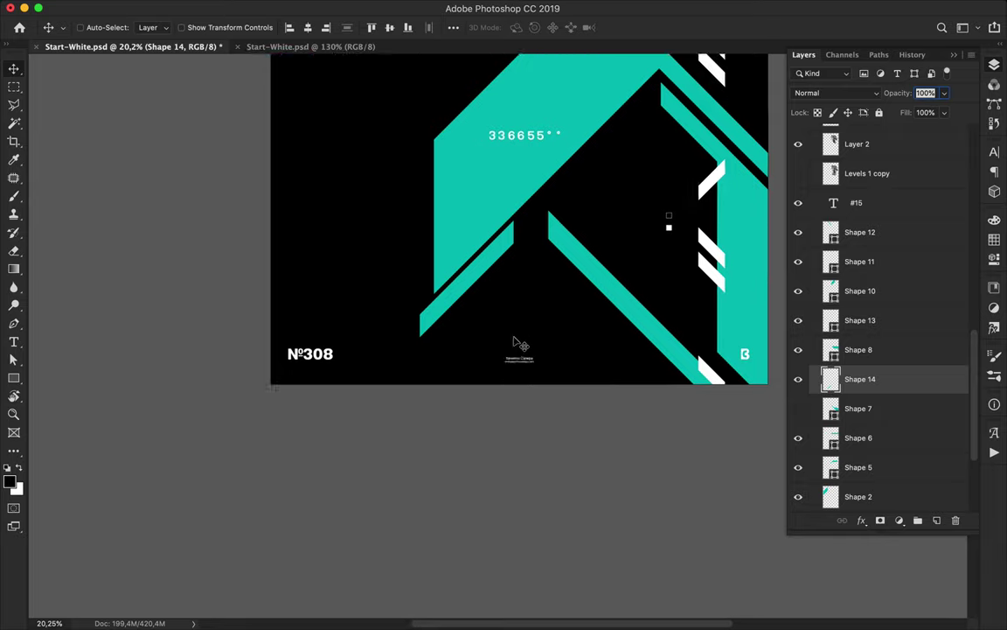
pyautogui.press('l')
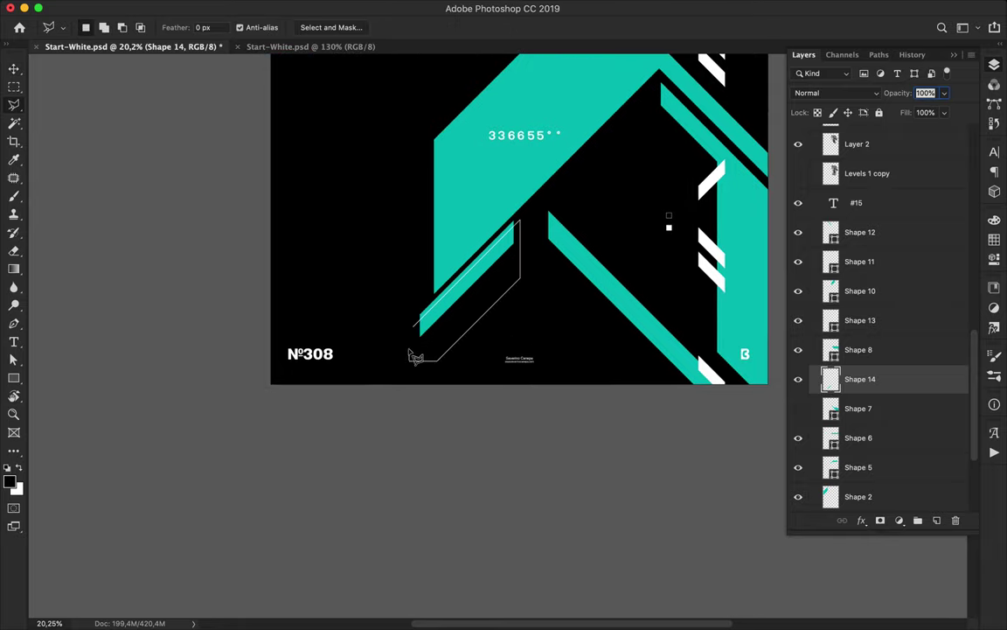
pyautogui.click(419, 329)
pyautogui.hotkey('ctrl', 'j')
pyautogui.press('v')
pyautogui.moveTo(435, 331)
pyautogui.mouseDown()
pyautogui.moveTo(456, 321)
pyautogui.moveTo(465, 288)
pyautogui.mouseUp()
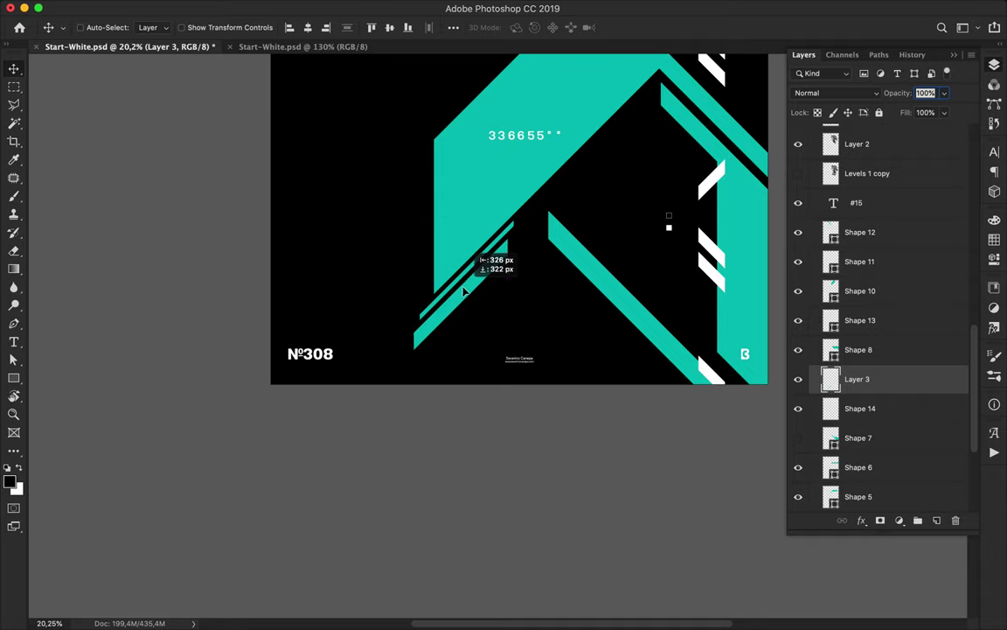
# - Try placing copies of the thin teal strip along and beside the large teal shape's lower-right edge
pyautogui.scroll(10, 524, 297)
pyautogui.scroll(-5, 505, 430)
pyautogui.moveTo(462, 452); pyautogui.dragTo(603, 320)
pyautogui.press('super+z')
pyautogui.moveTo(467, 449); pyautogui.dragTo(584, 388)
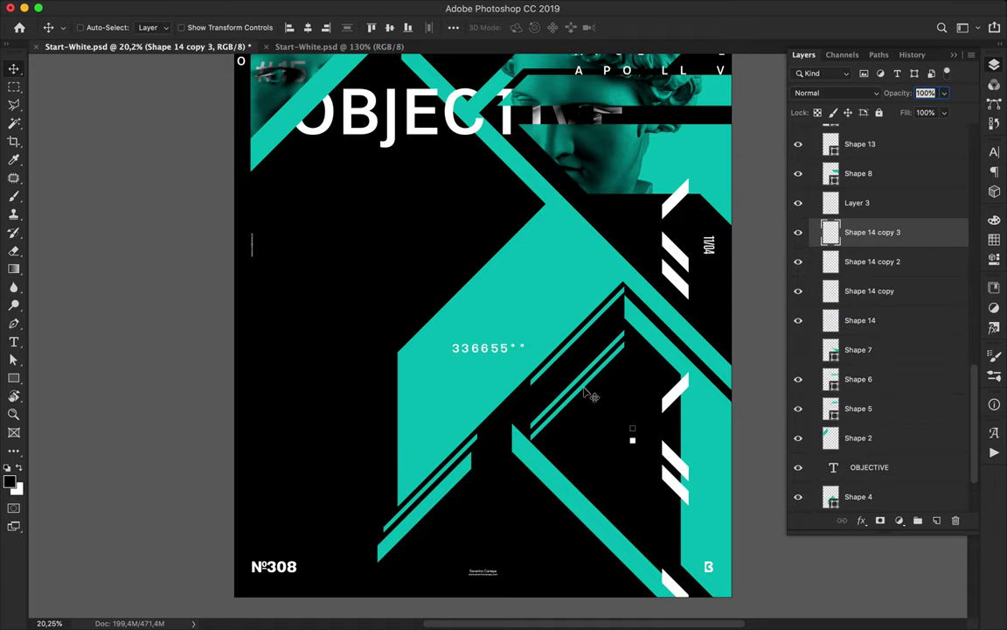
pyautogui.scroll(5, 584, 396)
pyautogui.press('super+z')
pyautogui.press('super+z')
# - Correct the lowest spaced text line to read APOLLO and move it just beneath the APOL L line
pyautogui.scroll(3, 542, 459)
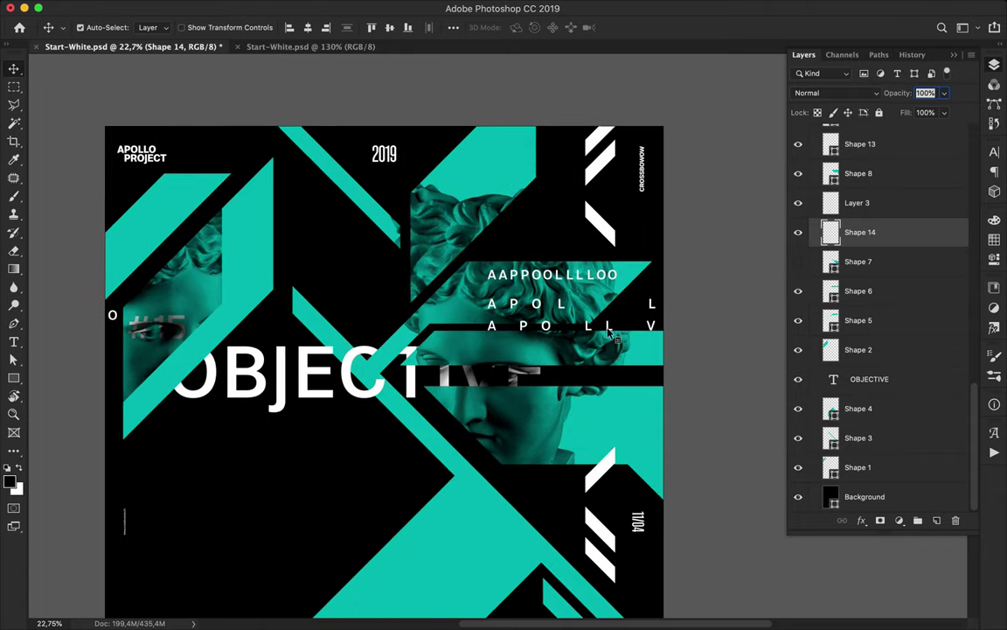
pyautogui.click(612, 330)
pyautogui.moveTo(609, 330); pyautogui.dragTo(595, 346)
pyautogui.doubleClick(598, 345)
pyautogui.click(600, 345)
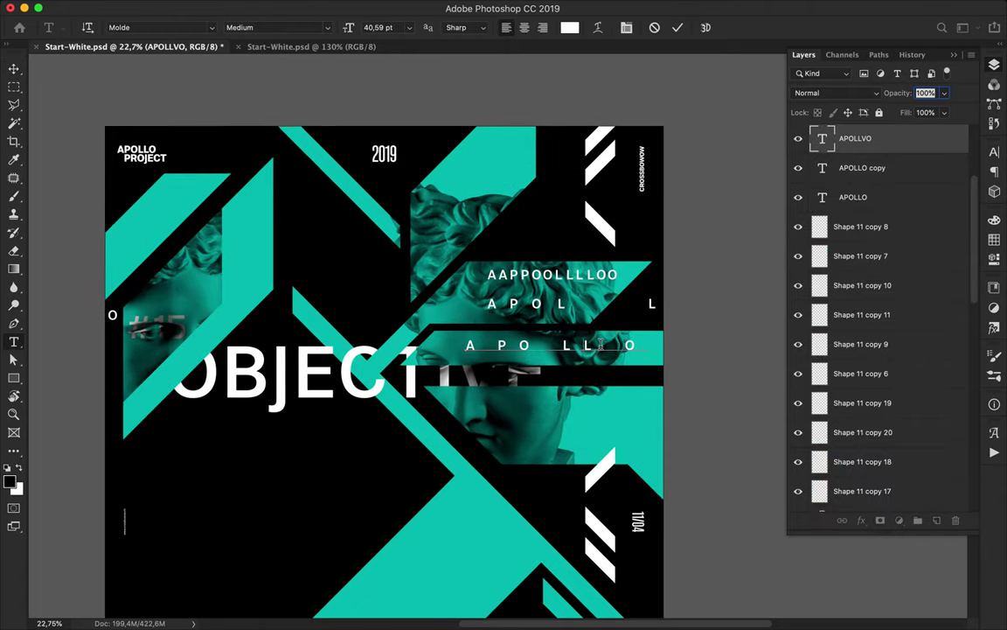
pyautogui.press('super+Return')
pyautogui.moveTo(567, 347); pyautogui.dragTo(583, 320)
pyautogui.doubleClick(598, 314)
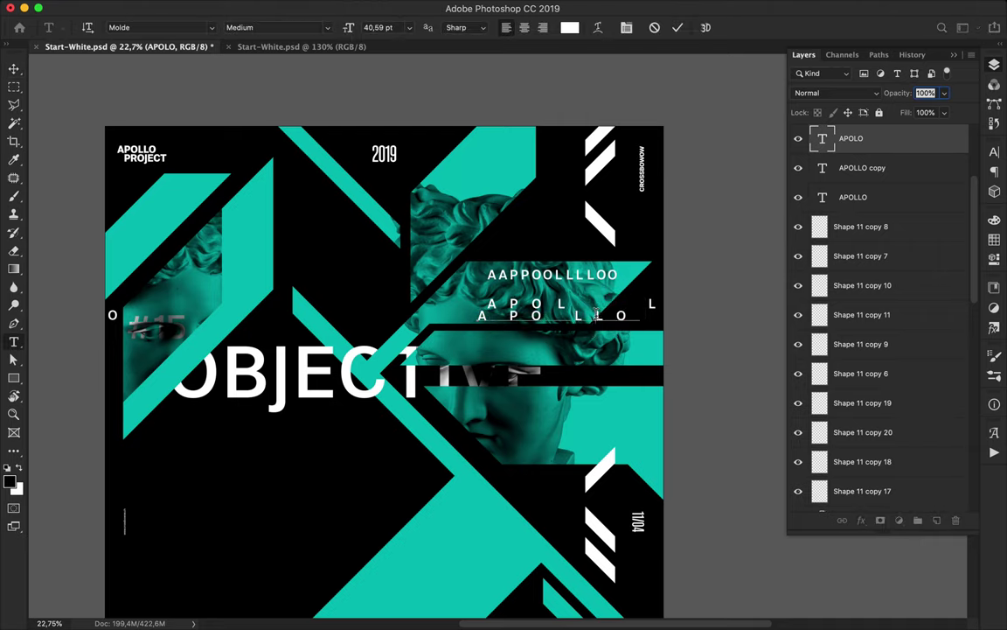
pyautogui.press('super+Return')
# - Duplicate the APOLLO line onto the teal bar below and widen its kerning to group the letters as A, PO and LLO
pyautogui.moveTo(532, 316); pyautogui.dragTo(489, 334)
pyautogui.press('super+t')
pyautogui.press('Escape')
pyautogui.press('super+z')
pyautogui.press('t')
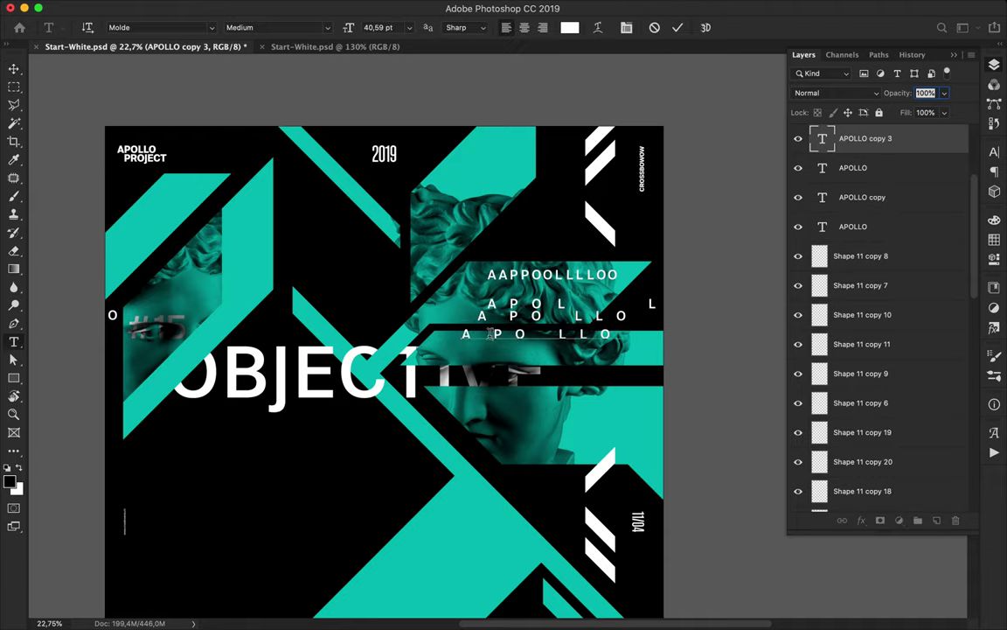
pyautogui.click(995, 154)
pyautogui.click(868, 196)
pyautogui.hotkey('shift', 'Up')
pyautogui.hotkey('shift', 'Up')
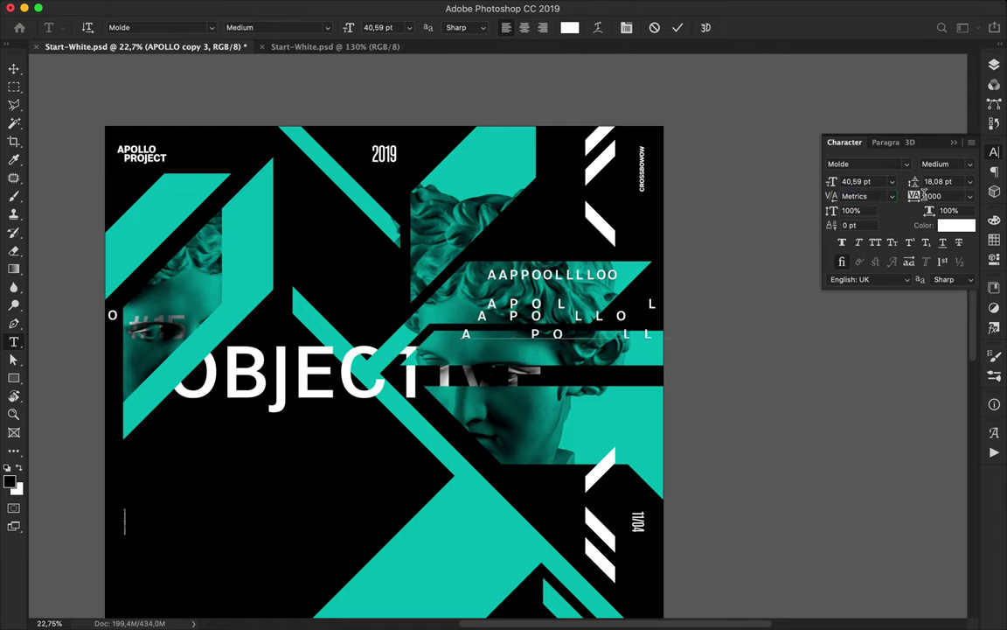
pyautogui.press('super+Return')
pyautogui.press('v')
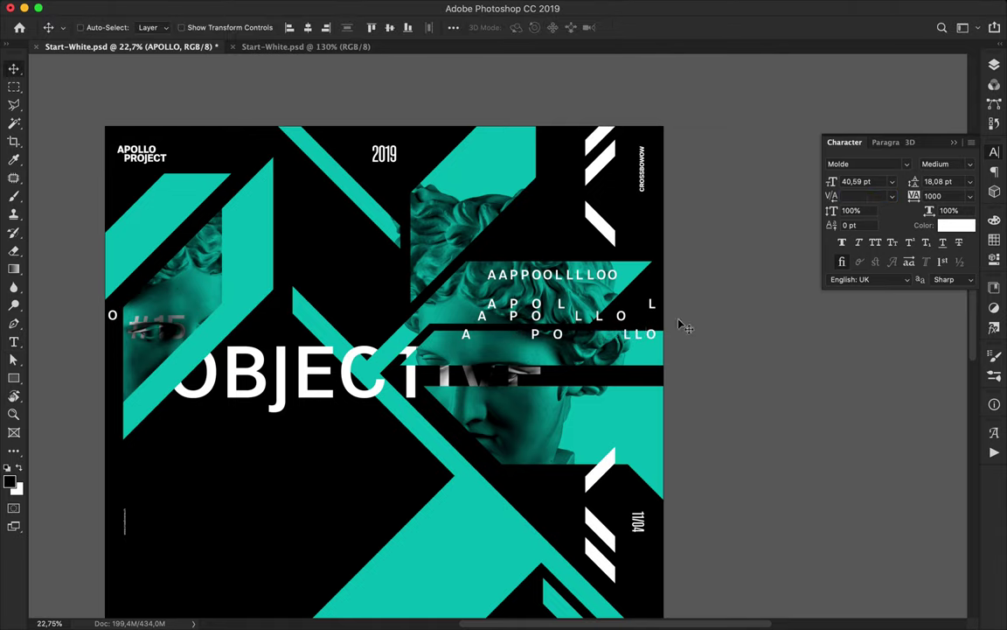
# - Duplicate the top APOLLO line onto the teal bar beneath the others and adjust the kerning between its letters, including a value of -800
pyautogui.keyDown('super'); pyautogui.click(587, 278); pyautogui.keyUp('super')
pyautogui.doubleClick(587, 278)
pyautogui.press('super+Return')
pyautogui.moveTo(572, 277); pyautogui.dragTo(586, 351)
pyautogui.doubleClick(586, 351)
pyautogui.press('super+h')
pyautogui.write('-800')
pyautogui.press('Return')
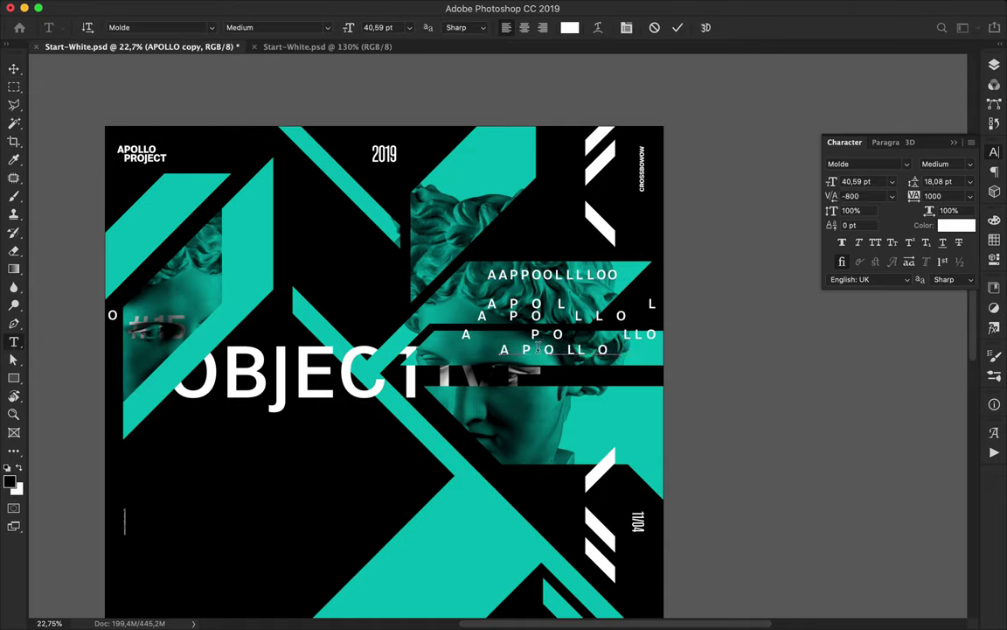
pyautogui.write('1100')
pyautogui.press('Return')
pyautogui.press('super+Return')
# - Duplicate the lowest APOLLO line slightly down and left, and widen the gaps before its last letters with kerning values including 800
pyautogui.scroll(-3, 499, 332)
pyautogui.moveTo(549, 352); pyautogui.dragTo(532, 368)
pyautogui.doubleClick(513, 361)
pyautogui.click(891, 196)
pyautogui.click(892, 196)
pyautogui.click(877, 195)
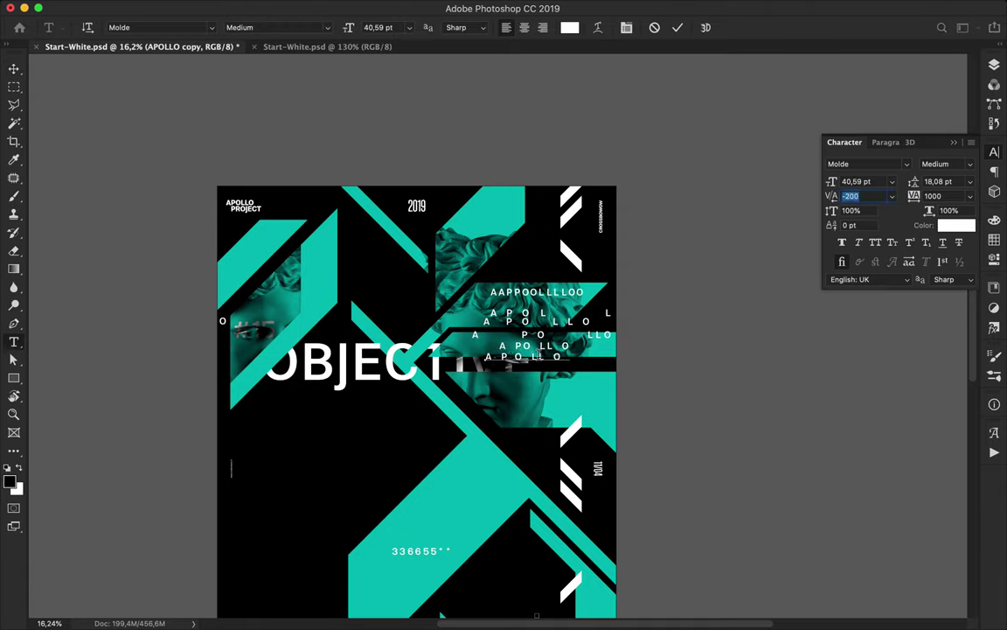
pyautogui.write('800')
pyautogui.press('Return')
pyautogui.write('2400700')
pyautogui.press('Return')
pyautogui.scroll(-5, 651, 336)
pyautogui.press('super+Return')
pyautogui.press('v')
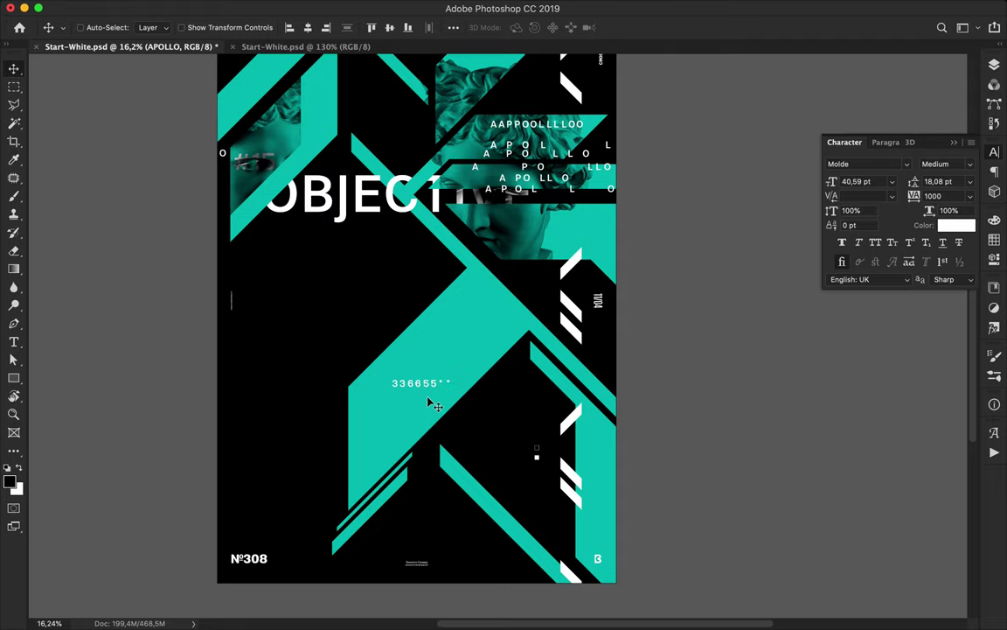
# - Move the Square group of small squares onto the teal column at the poster's lower right
pyautogui.scroll(1, 411, 320)
pyautogui.click(997, 67)
pyautogui.click(864, 151)
pyautogui.moveTo(536, 481); pyautogui.dragTo(591, 459)
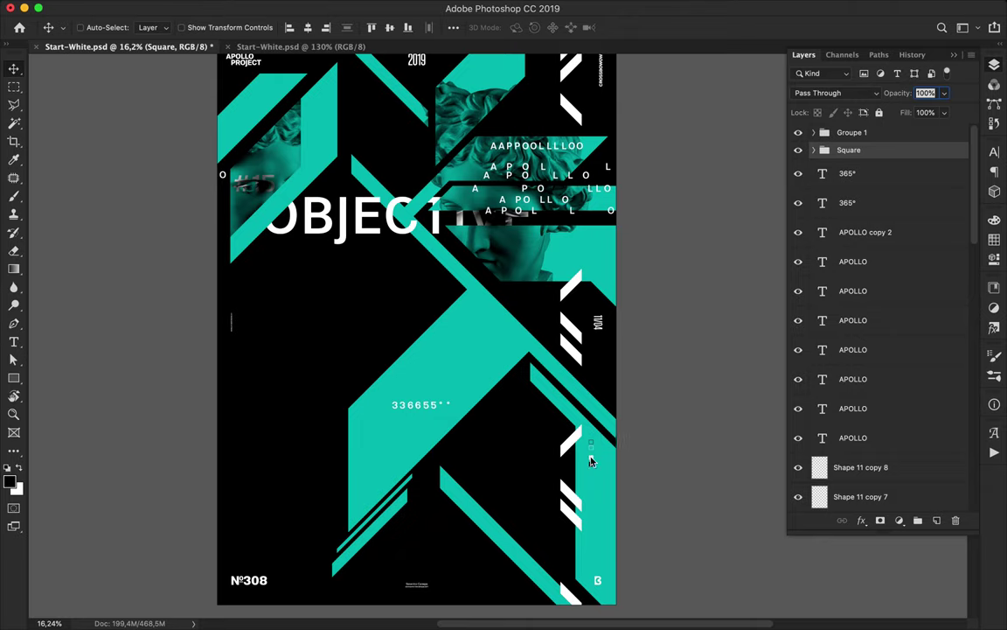
# - Set the shape fill to none and try drawing a rectangle over the statue image at the poster's upper right
pyautogui.scroll(-2, 472, 349)
pyautogui.click(835, 171)
pyautogui.press('u')
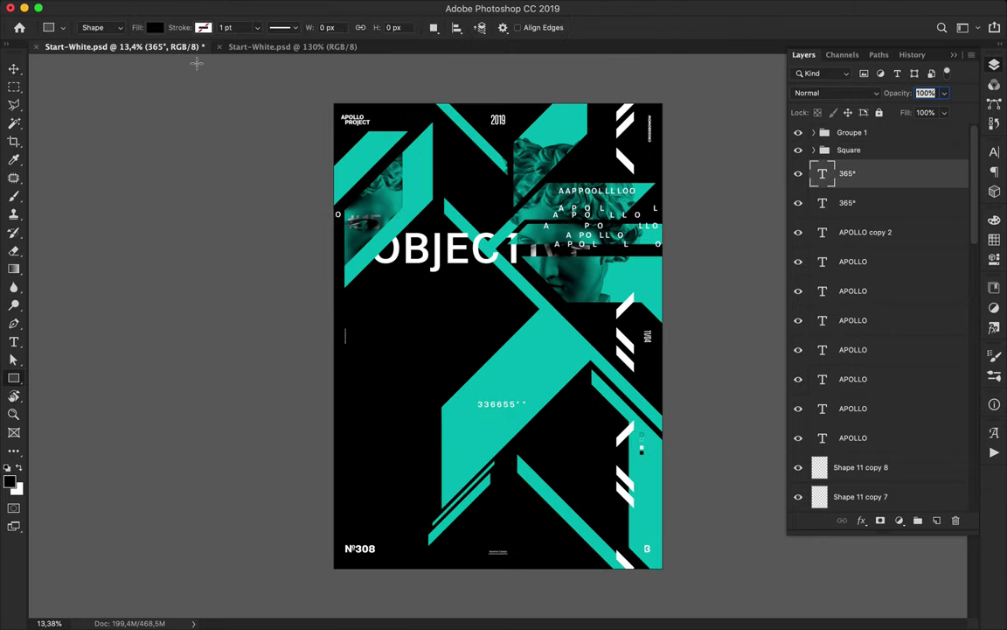
pyautogui.click(154, 27)
pyautogui.click(95, 55)
pyautogui.moveTo(601, 228); pyautogui.dragTo(675, 292)
pyautogui.press('super+z')
pyautogui.click(14, 378)
pyautogui.click(70, 390)
pyautogui.click(430, 371)
pyautogui.click(432, 372)
# - Draw a large circle without fill and with a thin black outline over the right-hand statue, and move it down into place
pyautogui.click(14, 378)
pyautogui.click(64, 403)
pyautogui.keyDown('alt'); pyautogui.click(629, 294); pyautogui.keyUp('alt')
pyautogui.moveTo(582, 233); pyautogui.dragTo(749, 383)
pyautogui.press('v')
pyautogui.moveTo(557, 314); pyautogui.dragTo(552, 387)
# - Draw a second thin black circle, 4264 px wide, centred off the poster's upper-left side, and save the document
pyautogui.press('u')
pyautogui.moveTo(319, 173); pyautogui.dragTo(418, 327)
pyautogui.press('v')
pyautogui.hotkey('ctrl', 's')
# - Draw a thin straight line with the Pen tool from the upper-left statue's eye to the right-hand statue's face
pyautogui.press('p')
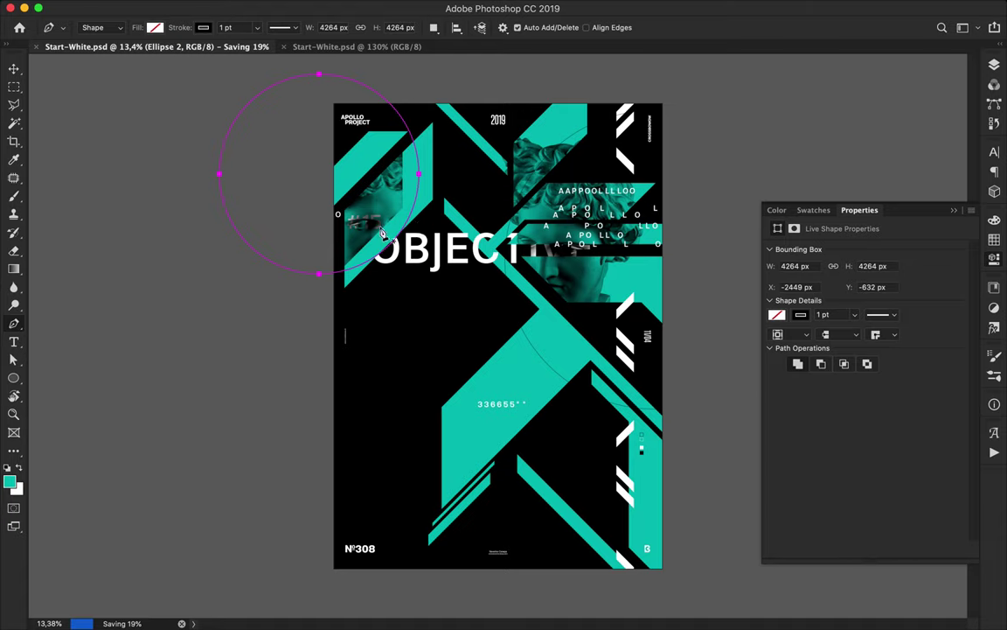
pyautogui.click(368, 229)
pyautogui.click(612, 282)
pyautogui.press('v')
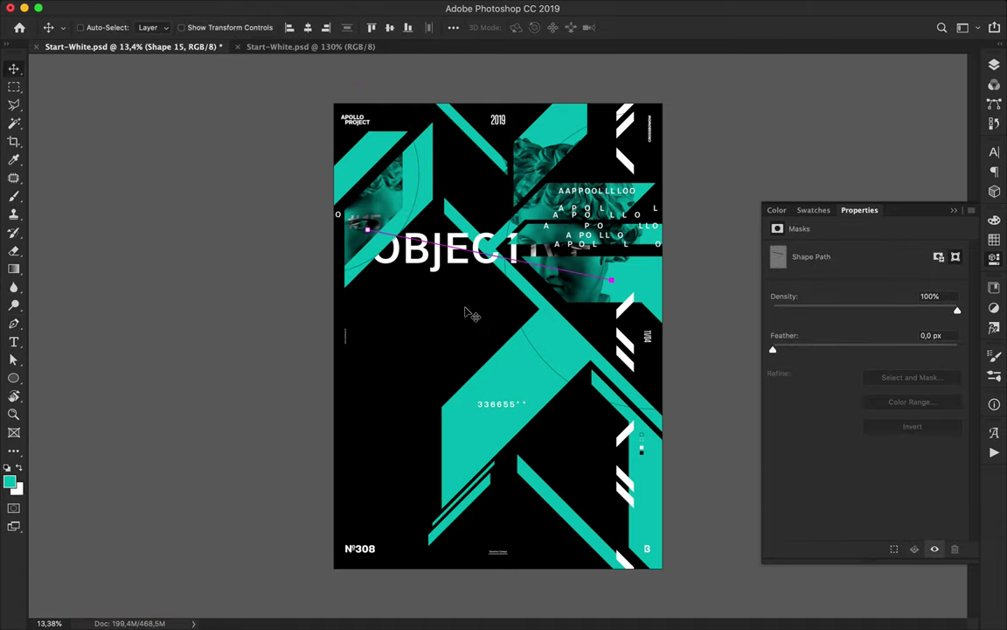
# - Duplicate the falling white stripe from the top-right cluster at irregular intervals across the poster to its left edge, keeping the same height
pyautogui.press('super+equal')
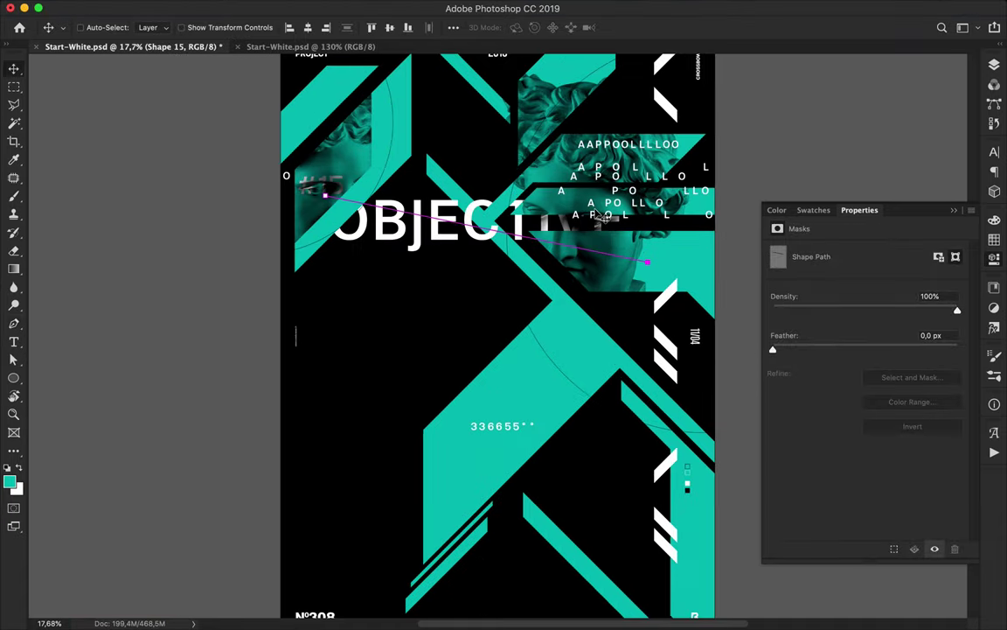
pyautogui.scroll(3, 507, 335)
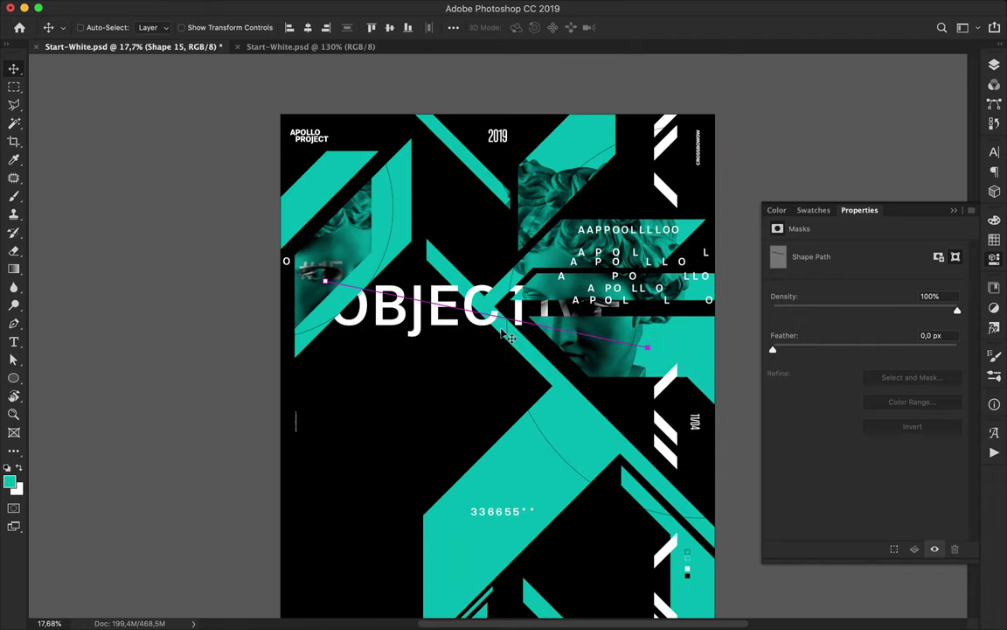
pyautogui.keyDown('super'); pyautogui.click(664, 189); pyautogui.keyUp('super')
pyautogui.moveTo(669, 195); pyautogui.dragTo(294, 205)
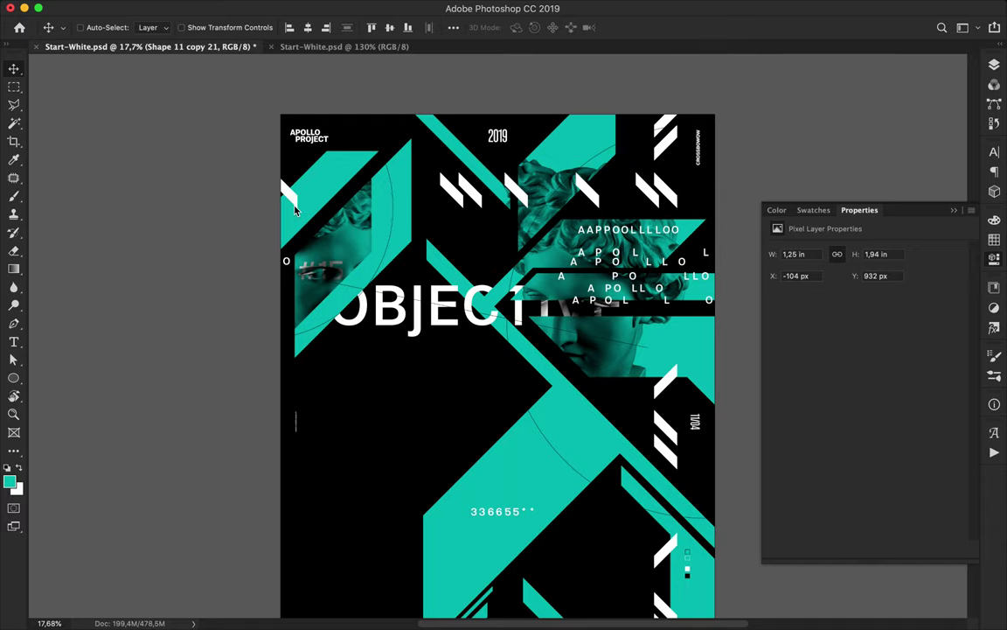
# - Duplicate the small outlined and solid black and white squares at irregular intervals down the teal column at the poster's lower right
pyautogui.scroll(-2, 571, 208)
pyautogui.scroll(1, 574, 210)
pyautogui.press('super+0')
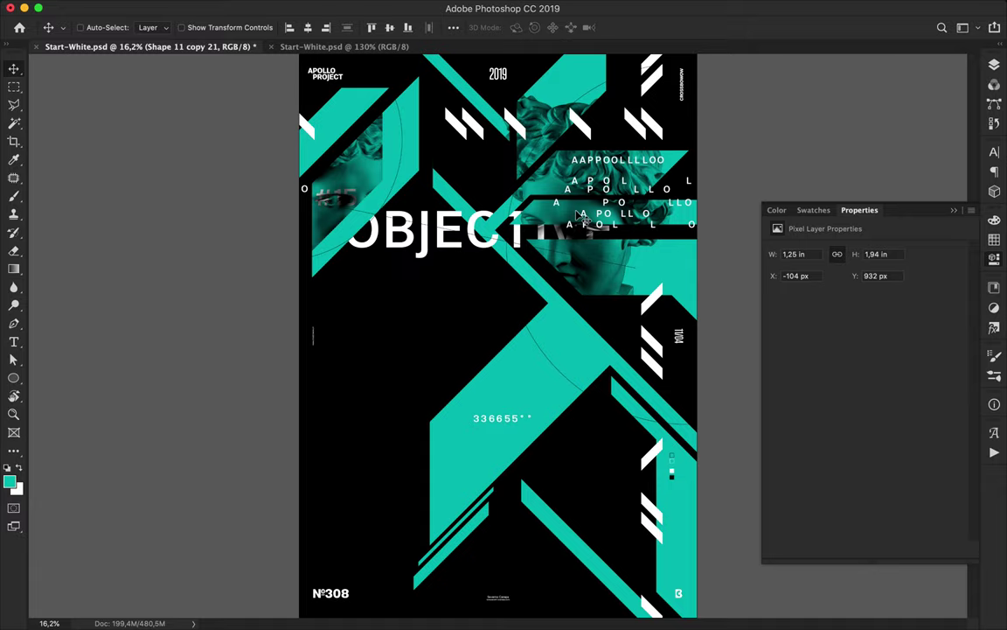
pyautogui.scroll(8, 676, 347)
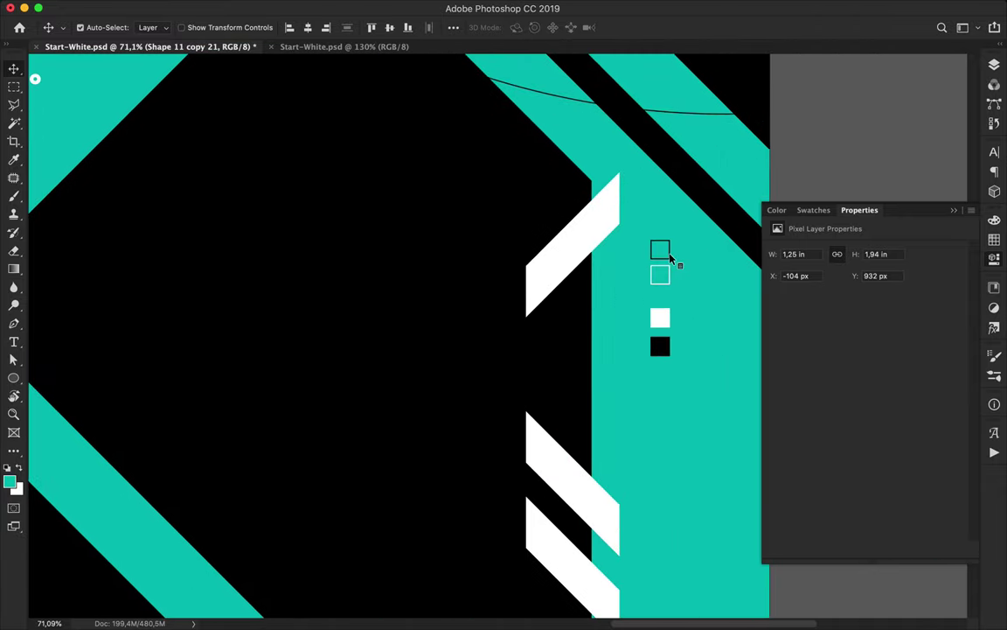
pyautogui.keyDown('super'); pyautogui.click(669, 253); pyautogui.keyUp('super')
pyautogui.moveTo(670, 253); pyautogui.dragTo(670, 432)
pyautogui.scroll(-5, 670, 432)
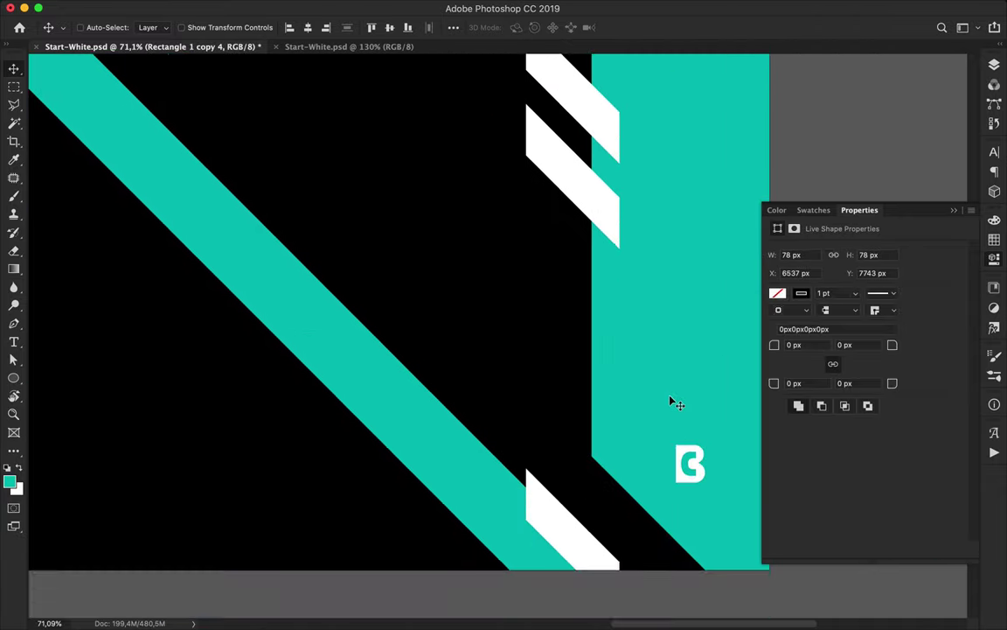
pyautogui.scroll(2, 671, 428)
pyautogui.moveTo(670, 166); pyautogui.dragTo(670, 529)
pyautogui.scroll(4, 688, 99)
pyautogui.keyDown('super'); pyautogui.click(670, 114); pyautogui.keyUp('super')
pyautogui.moveTo(669, 114); pyautogui.dragTo(671, 491)
pyautogui.moveTo(668, 183); pyautogui.dragTo(669, 518)
pyautogui.moveTo(663, 157); pyautogui.dragTo(670, 445)
pyautogui.scroll(-5, 673, 239)
pyautogui.moveTo(673, 240); pyautogui.dragTo(670, 456)
pyautogui.scroll(-5, 659, 443)
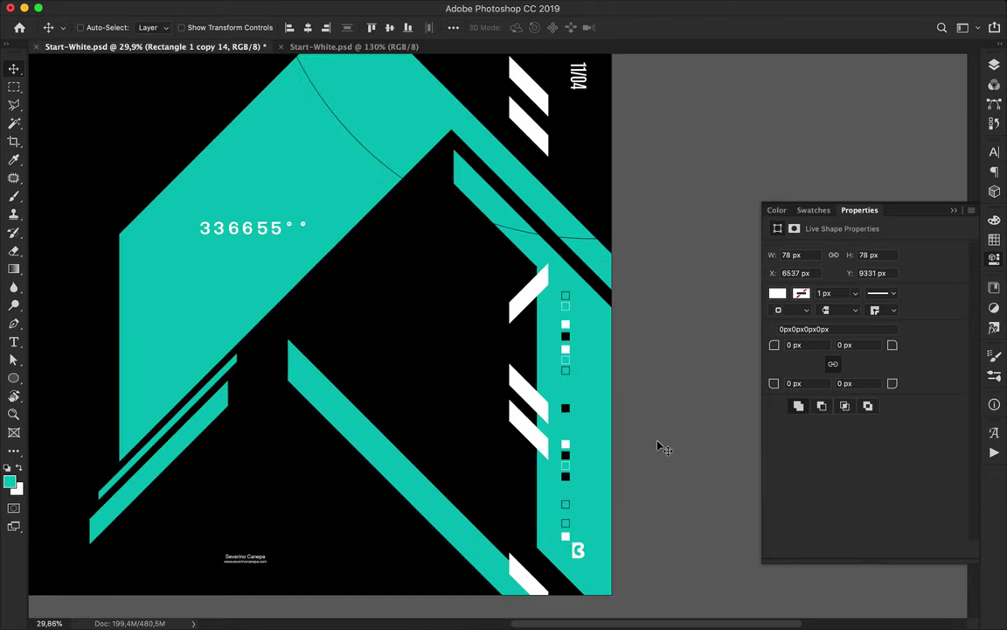
# - Draw a four-point slanted shape of about 1874 × 1594 px with the Pen tool beneath OBJECTIVE, beside the diagonal teal band
pyautogui.scroll(8, 647, 473)
pyautogui.scroll(-3, 632, 504)
pyautogui.scroll(2, 634, 503)
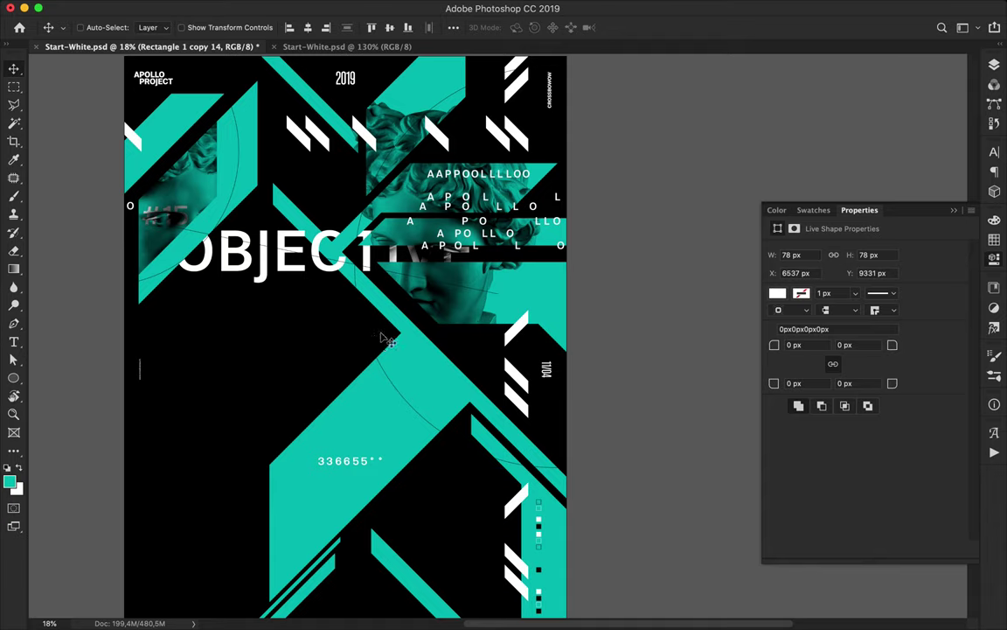
pyautogui.press('p')
pyautogui.click(156, 27)
pyautogui.click(664, 277)
pyautogui.press('v')
pyautogui.press('p')
pyautogui.scroll(-3, 385, 253)
pyautogui.scroll(2, 417, 293)
pyautogui.press('p')
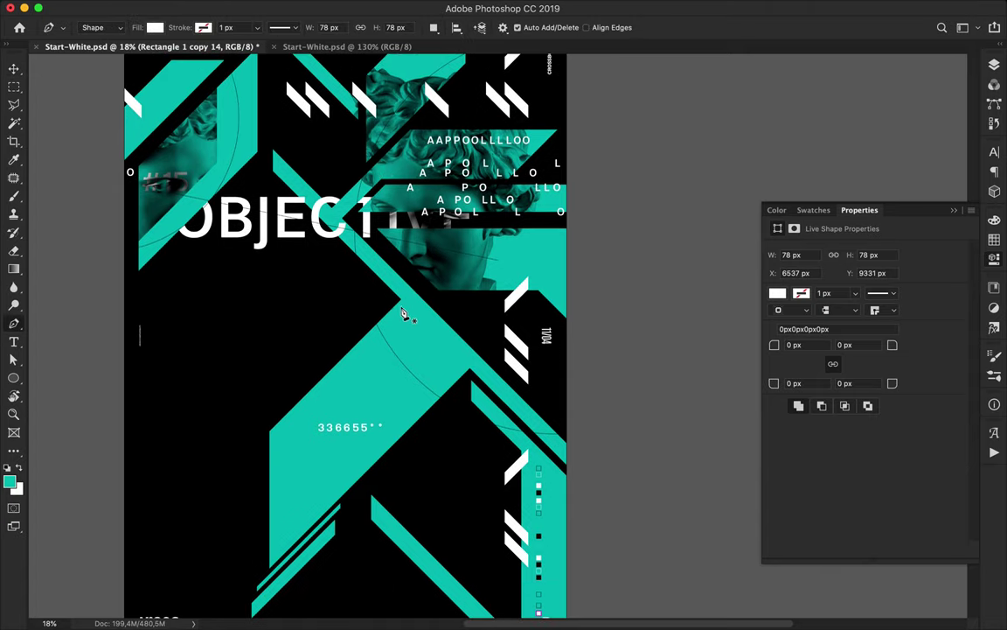
pyautogui.click(401, 306)
pyautogui.click(343, 249)
pyautogui.click(281, 250)
pyautogui.click(382, 348)
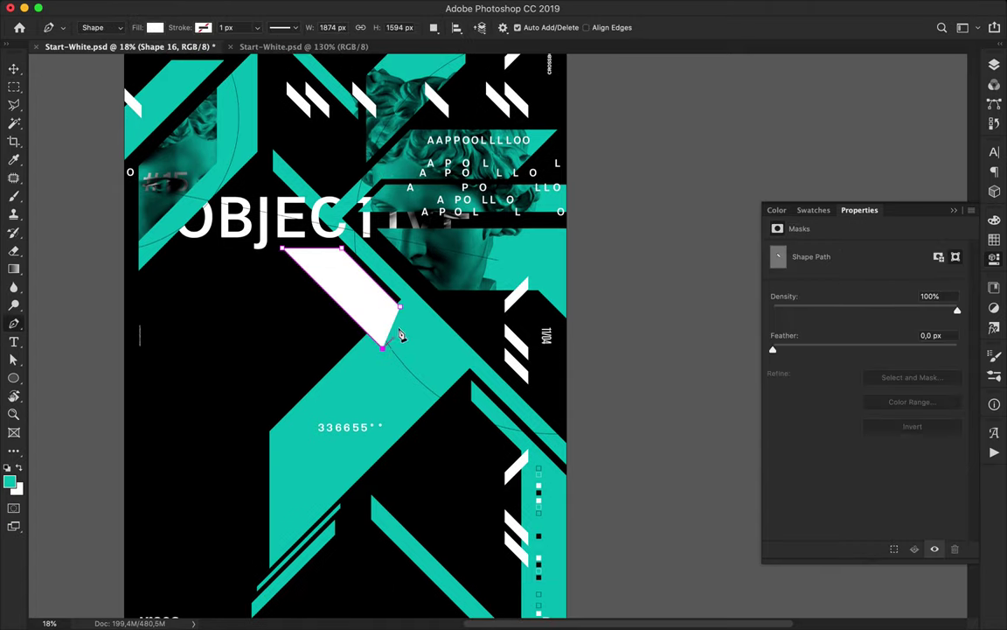
# - Remove the slanted shape's fill and give it a 3 px teal stroke
pyautogui.press('a')
pyautogui.click(209, 30)
pyautogui.click(150, 57)
pyautogui.click(257, 30)
pyautogui.click(199, 102)
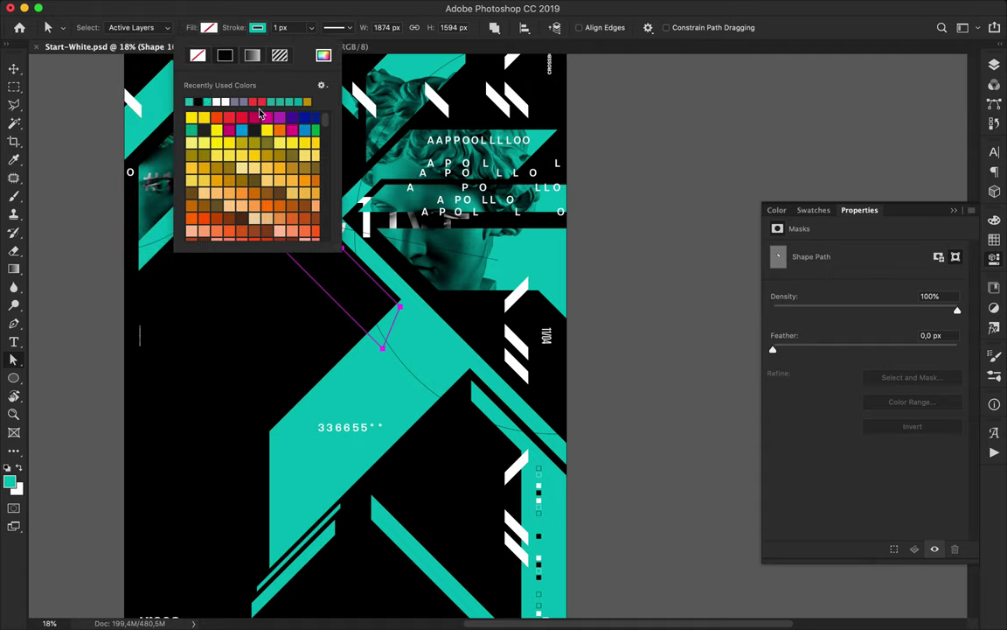
pyautogui.click(636, 256)
pyautogui.press('v')
pyautogui.press('a')
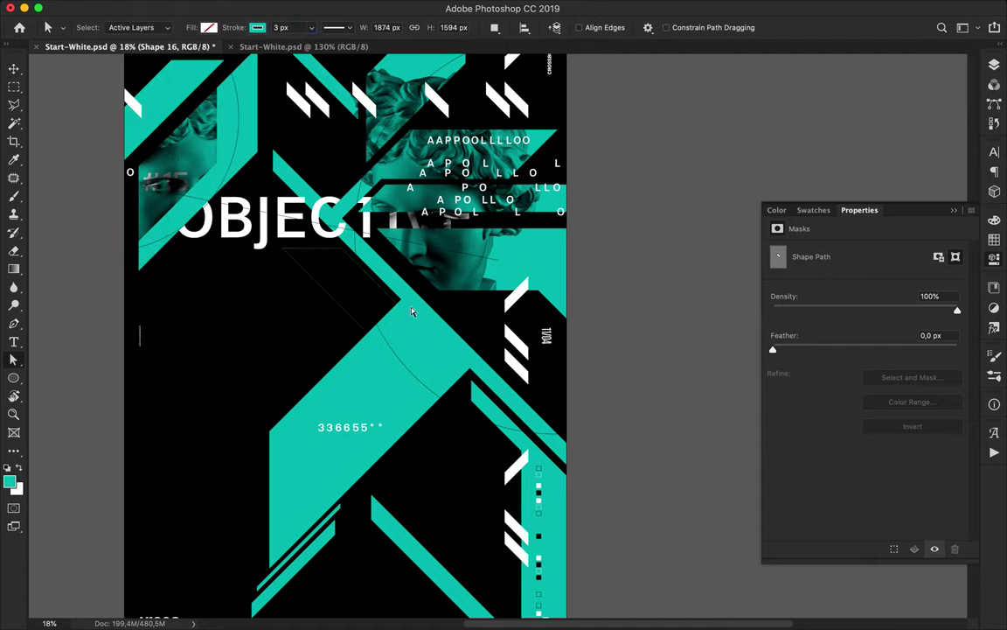
# - Reselect the outlined shape beneath OBJECTIVE and set its stroke width to 15 px
pyautogui.scroll(3, 385, 256)
pyautogui.press('v')
pyautogui.click(276, 360)
pyautogui.press('a')
pyautogui.scroll(5, 302, 395)
pyautogui.press('v')
pyautogui.press('a')
pyautogui.press('v')
pyautogui.hscroll(-3, 201, 367)
pyautogui.scroll(-1, 219, 370)
pyautogui.click(217, 367)
pyautogui.click(218, 367)
pyautogui.click(219, 368)
pyautogui.click(224, 374)
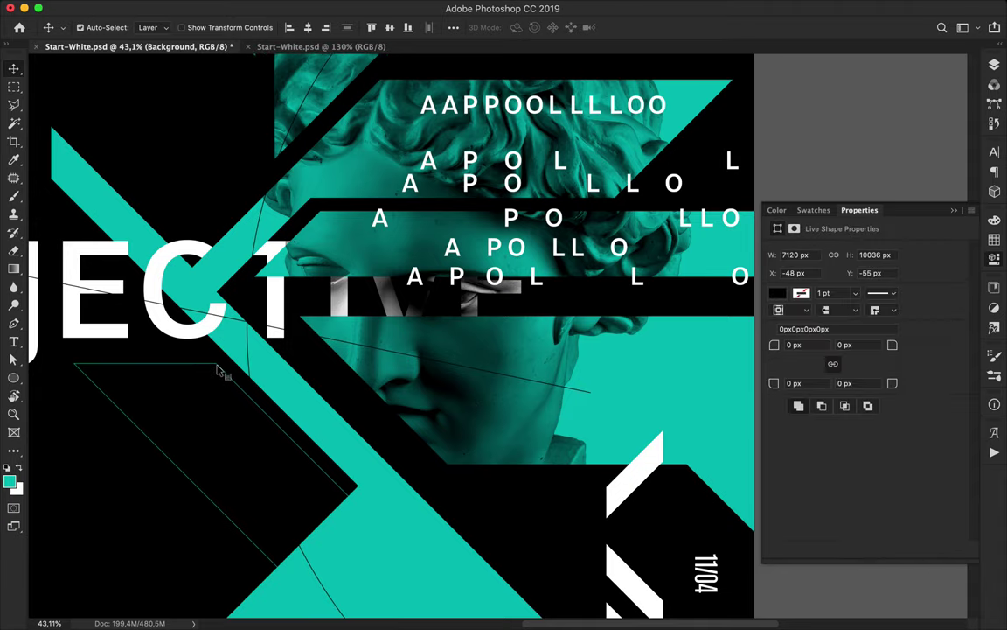
pyautogui.click(220, 371)
pyautogui.scroll(5, 221, 372)
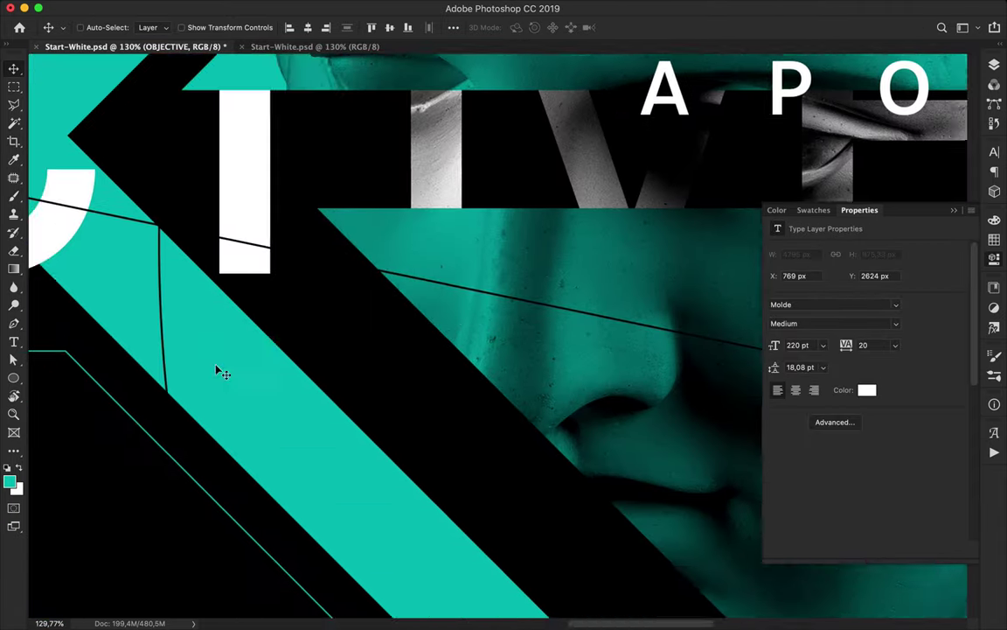
pyautogui.hscroll(-3, 219, 371)
pyautogui.scroll(-1, 220, 372)
pyautogui.click(194, 307)
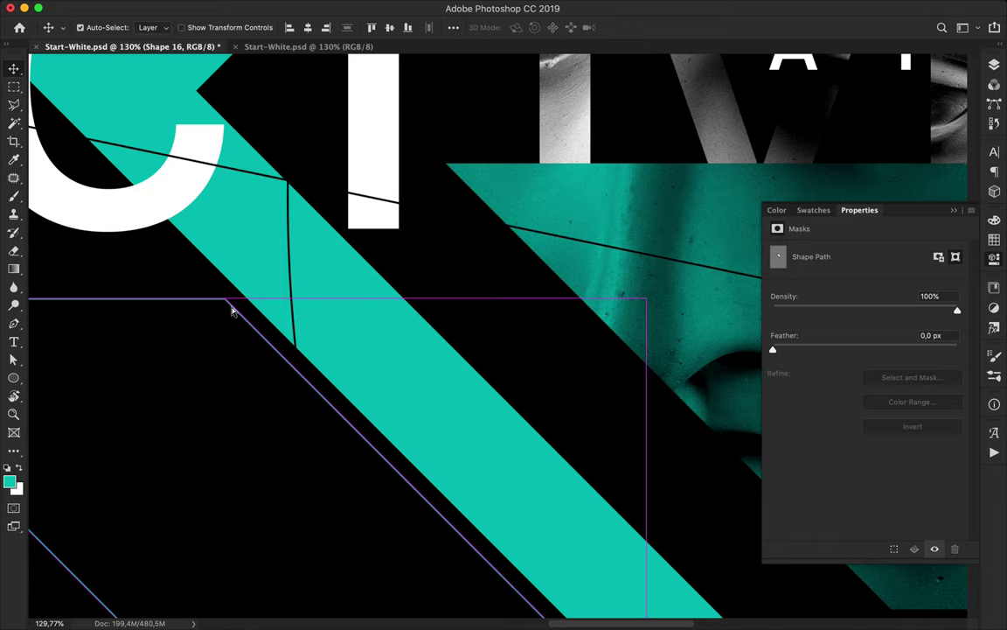
pyautogui.press('a')
pyautogui.scroll(-10, 292, 218)
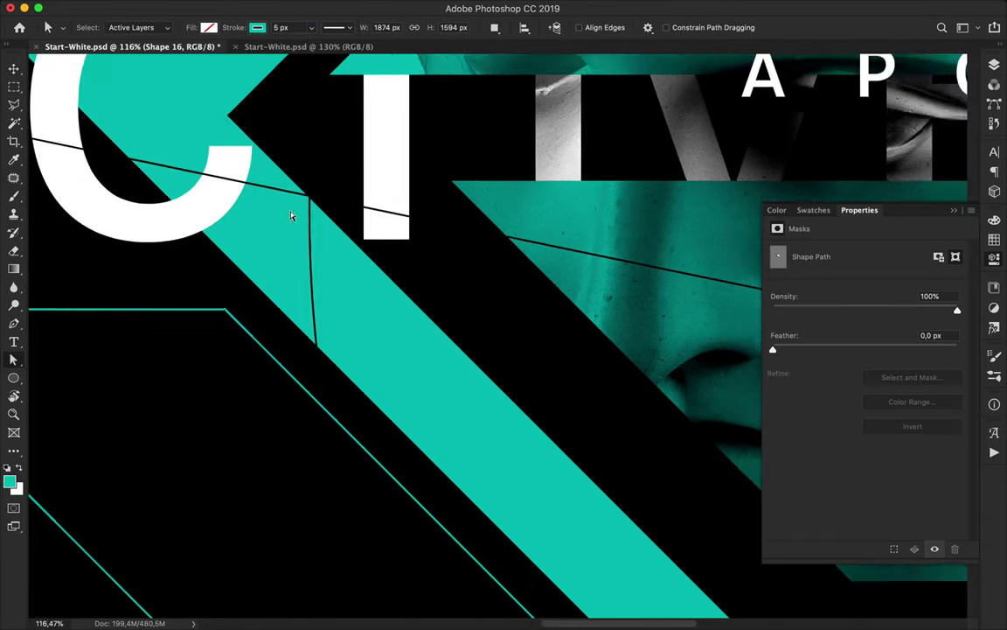
pyautogui.press('v')
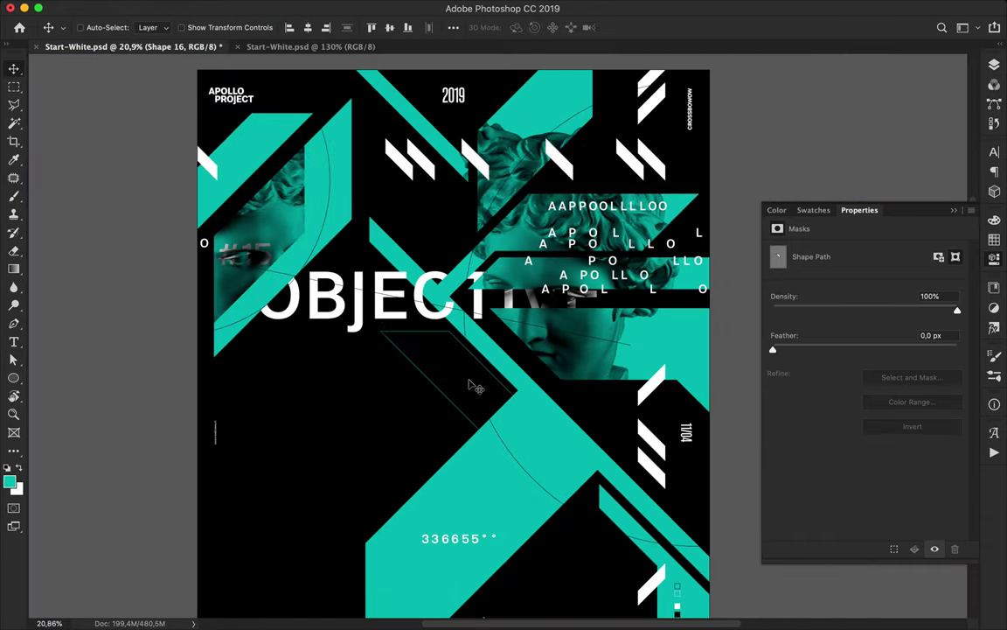
pyautogui.press('a')
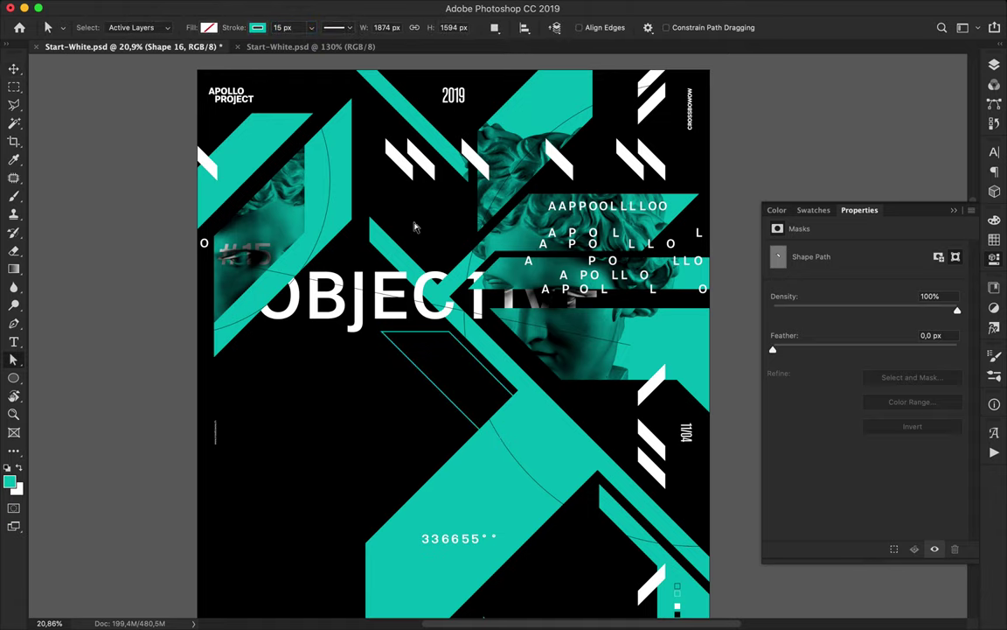
# - Draw a long narrow teal outline, about 3323 × 3141 px, with the Pen tool along the diagonal band past the poster's right edge
pyautogui.scroll(1, 416, 227)
pyautogui.hscroll(1, 416, 226)
pyautogui.scroll(-1, 416, 226)
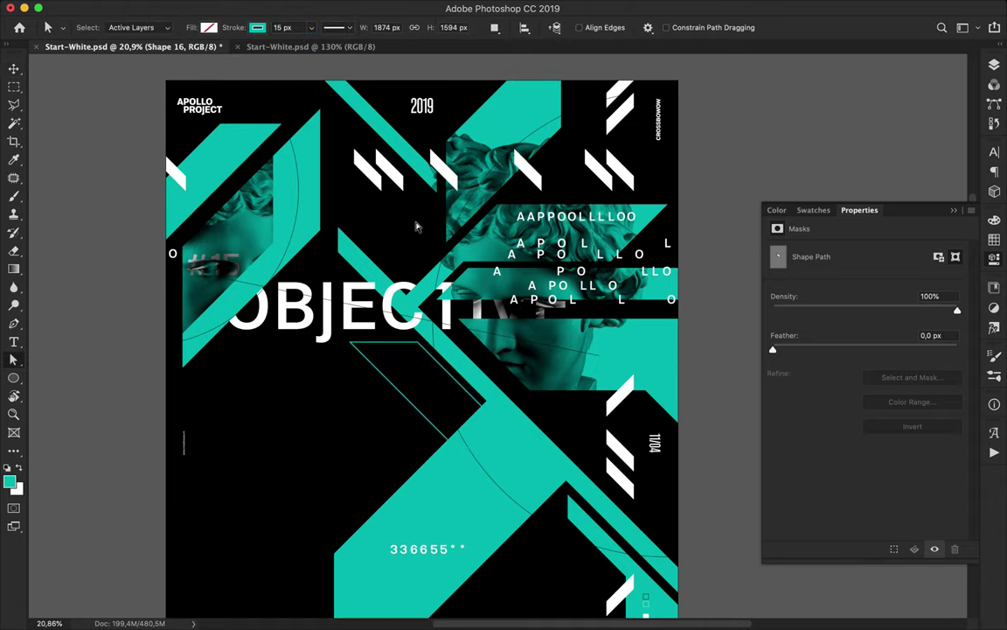
pyautogui.scroll(3, 358, 241)
pyautogui.hscroll(2, 358, 240)
pyautogui.press('v')
pyautogui.press('p')
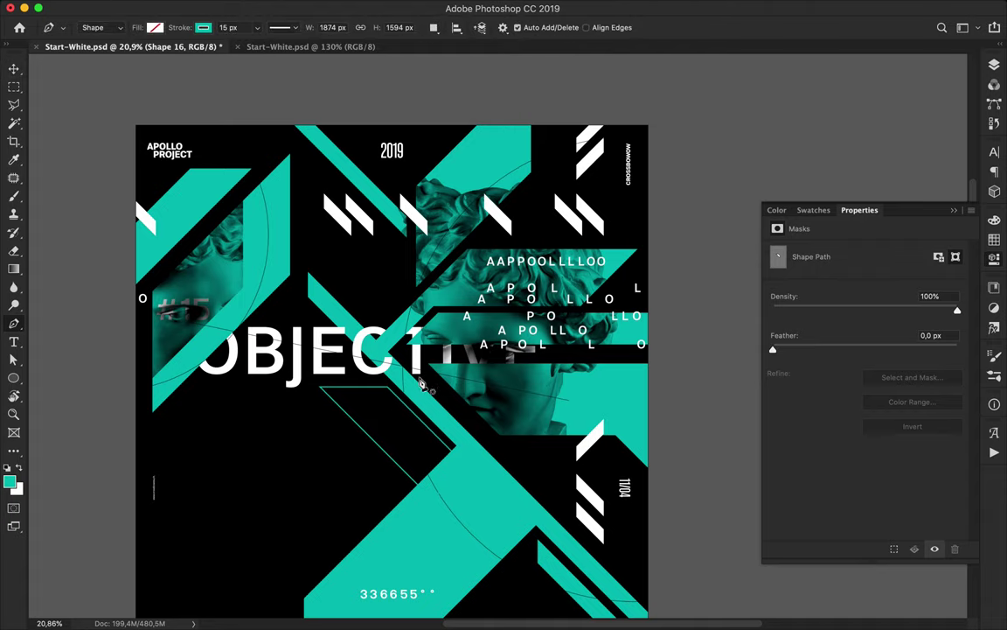
pyautogui.scroll(-7, 385, 349)
pyautogui.hscroll(2, 385, 350)
pyautogui.click(625, 508)
pyautogui.click(395, 280)
pyautogui.click(413, 279)
pyautogui.click(638, 505)
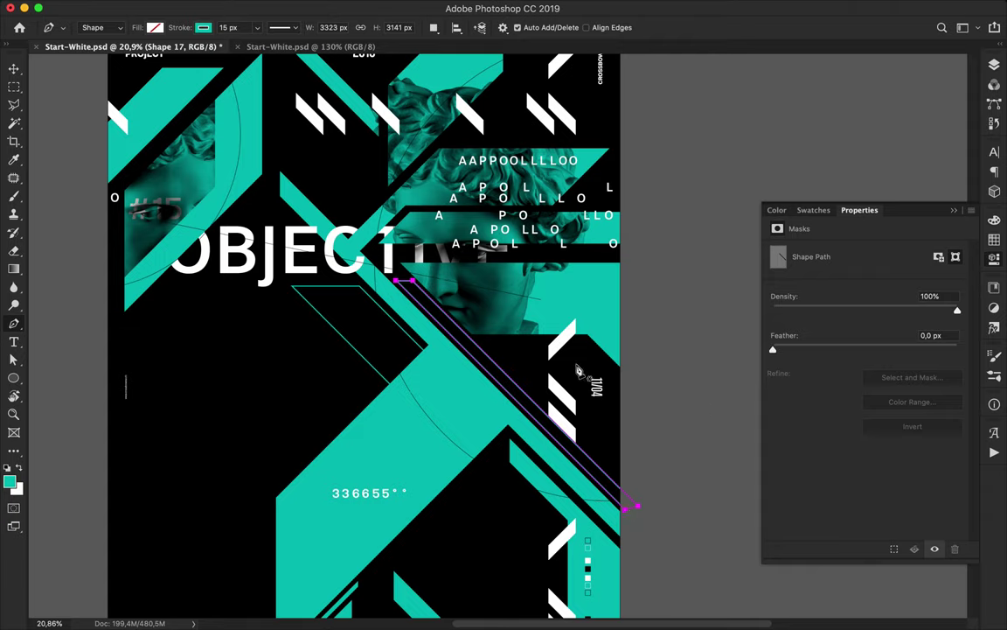
pyautogui.press('a')
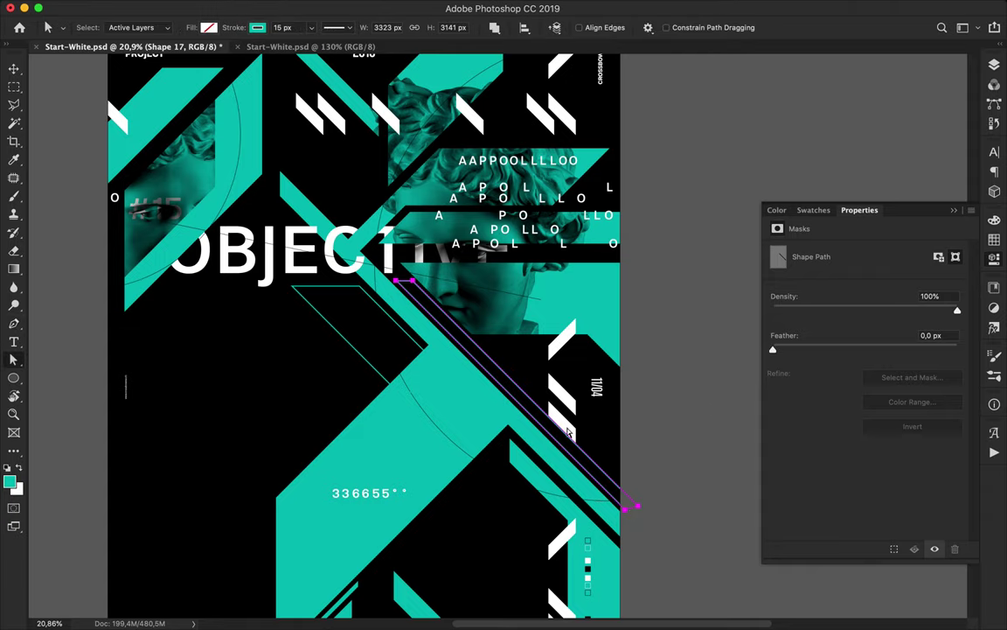
pyautogui.click(508, 381)
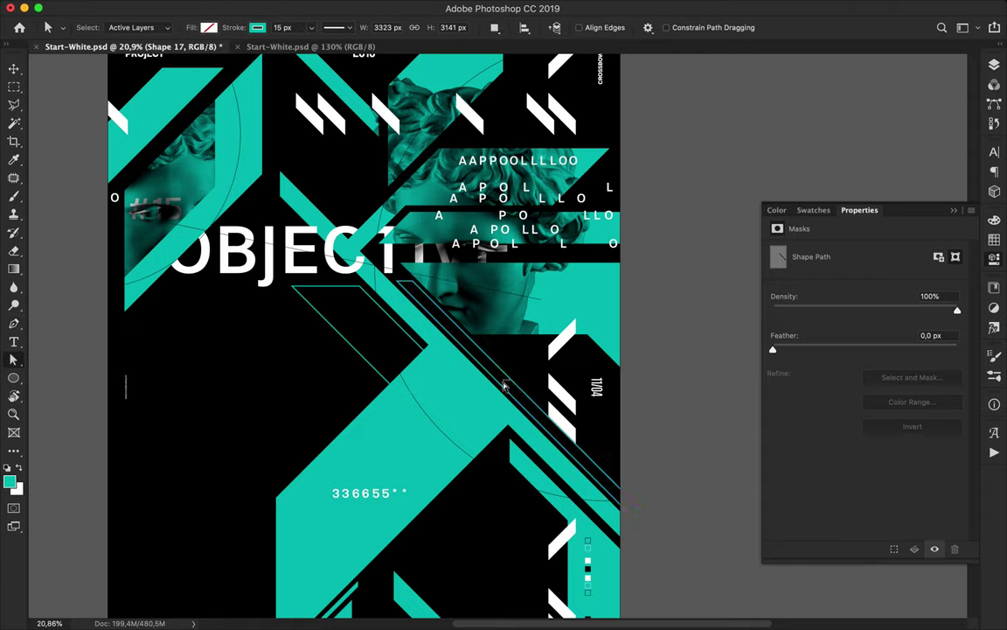
pyautogui.click(461, 347)
pyautogui.click(641, 377)
# - Move the lowest white stripe beside the 11/04 text slightly up, clear of the new narrow outline
pyautogui.press('v')
pyautogui.keyDown('super'); pyautogui.click(567, 425); pyautogui.keyUp('super')
pyautogui.moveTo(567, 425); pyautogui.dragTo(567, 418)
# - Draw a triangle of about 1188 × 977 px with the Pen tool over the poster's right edge beside the APOLLO lines
pyautogui.scroll(4, 644, 359)
pyautogui.scroll(-5, 674, 328)
pyautogui.scroll(5, 681, 317)
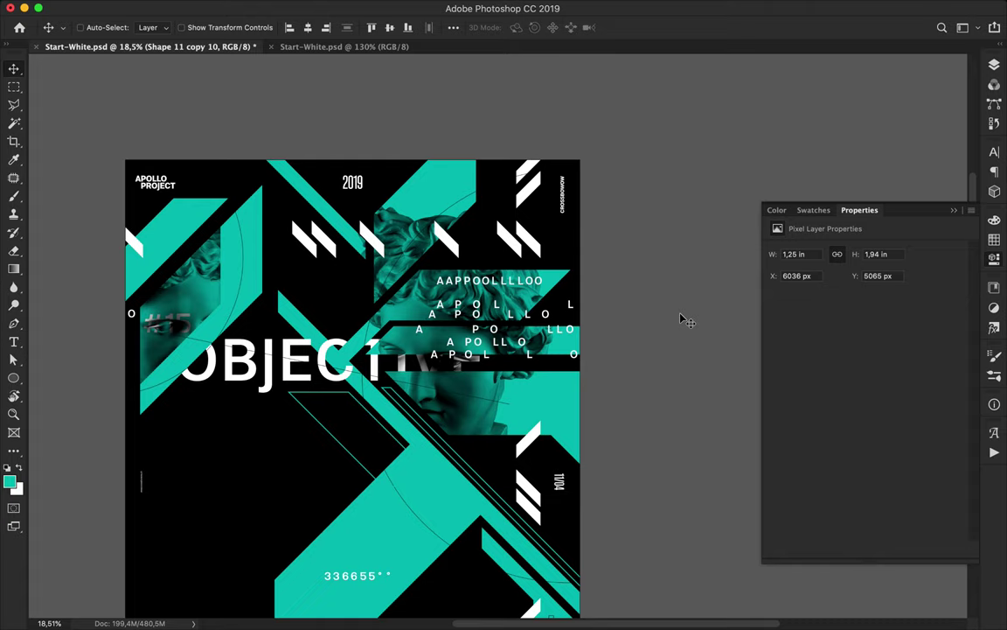
pyautogui.press('p')
pyautogui.click(591, 257)
pyautogui.keyDown('shift'); pyautogui.click(528, 321); pyautogui.keyUp('shift')
pyautogui.keyDown('shift'); pyautogui.click(605, 321); pyautogui.keyUp('shift')
pyautogui.click(591, 257)
# - Give the triangle a teal outline and set its stroke width to 10 pt
pyautogui.press('a')
pyautogui.click(622, 294)
pyautogui.click(257, 28)
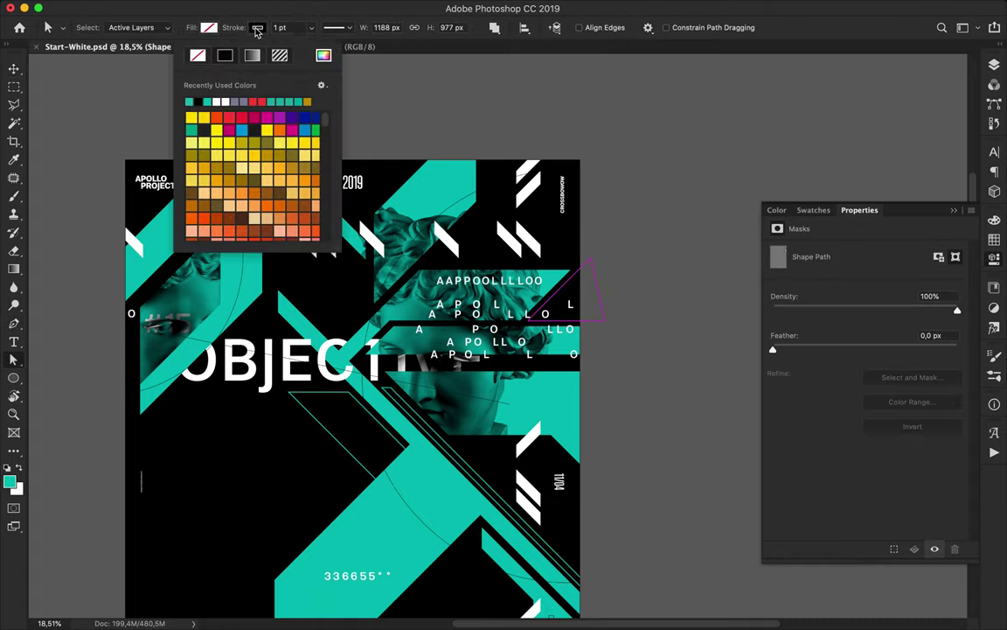
pyautogui.click(299, 27)
pyautogui.write('15')
pyautogui.press('Return')
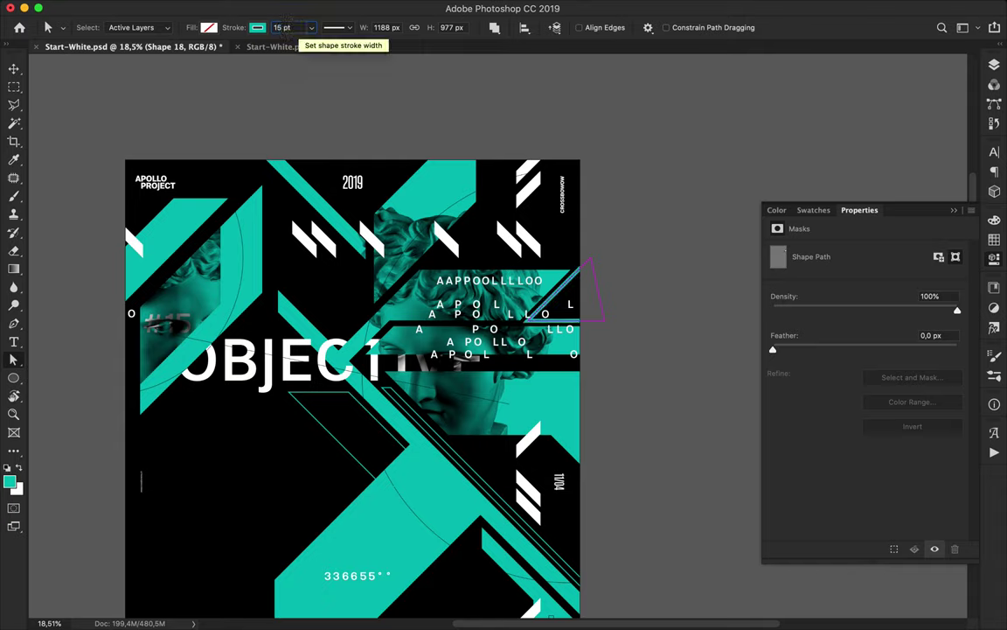
pyautogui.press('Down')
pyautogui.press('Down')
pyautogui.press('Down')
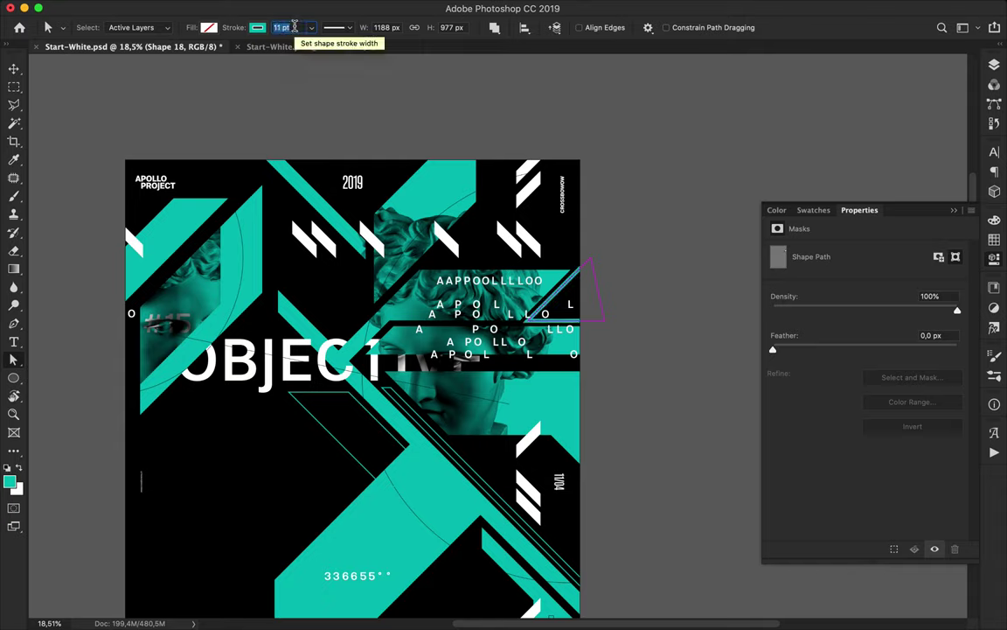
pyautogui.press('v')
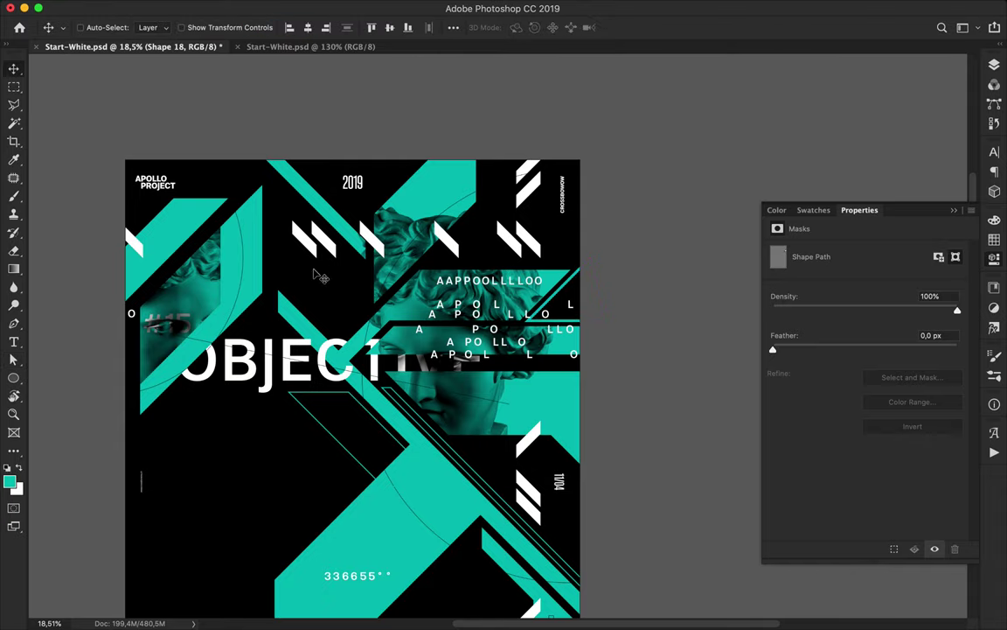
# - Draw a teal-outlined parallelogram of about 1208 × 1697 px with the Pen tool below the large teal shape's lower-right edge
pyautogui.press('p')
pyautogui.scroll(-3, 319, 280)
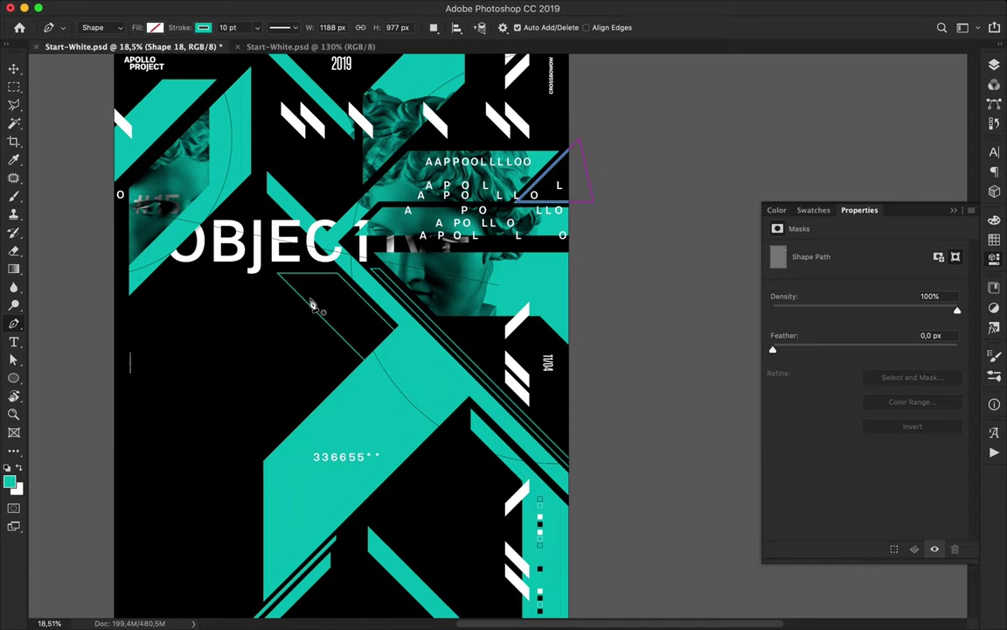
pyautogui.scroll(-3, 313, 302)
pyautogui.hscroll(-1, 313, 302)
pyautogui.click(398, 408)
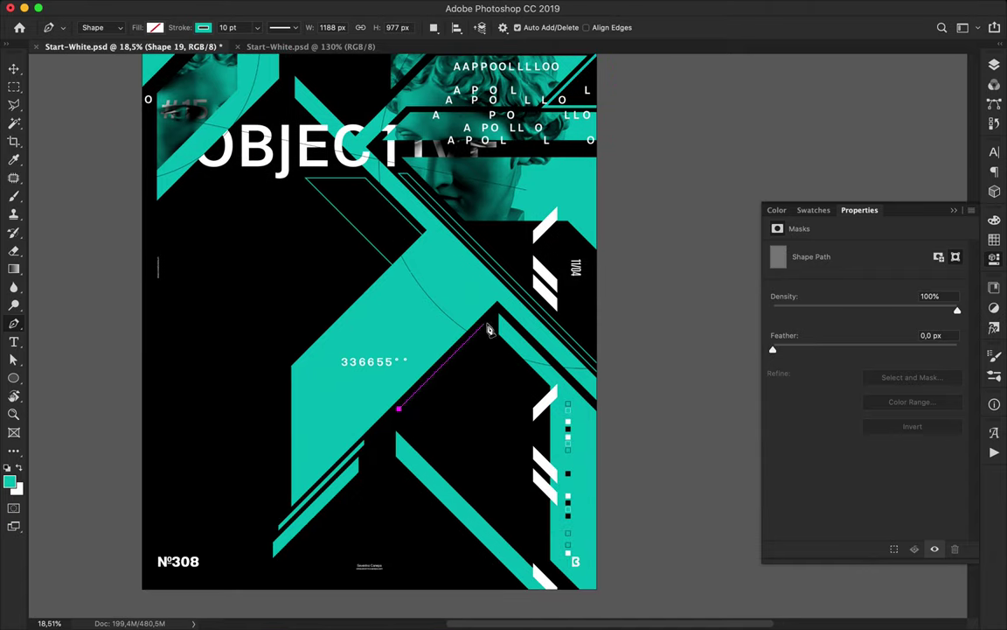
pyautogui.click(476, 331)
pyautogui.click(477, 361)
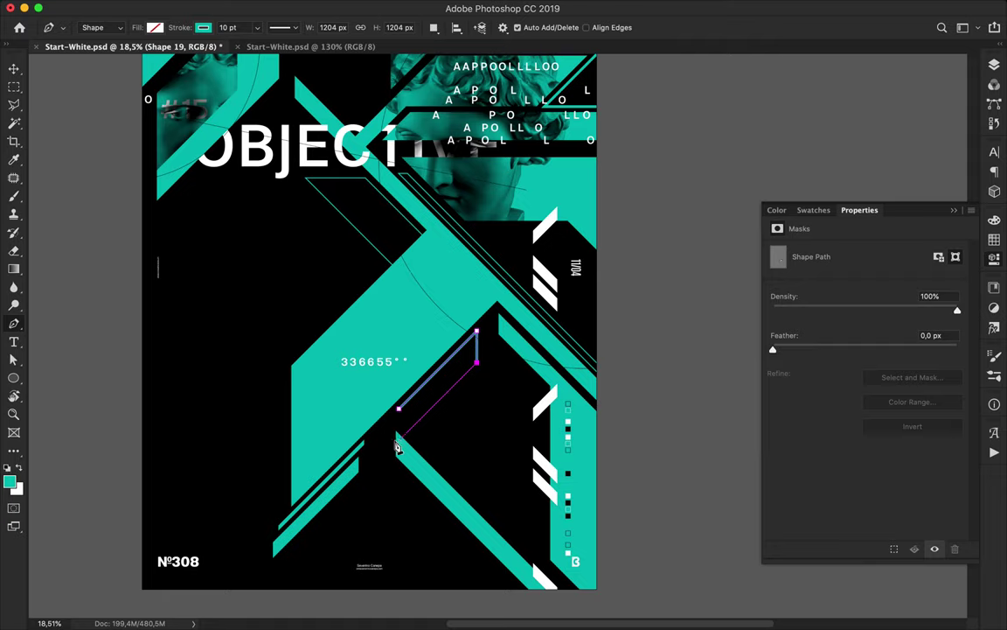
pyautogui.click(399, 441)
pyautogui.click(398, 408)
# - Shorten the outlined parallelogram by moving its two left corner points diagonally up and inward
pyautogui.scroll(5, 409, 442)
pyautogui.press('a')
pyautogui.click(323, 472)
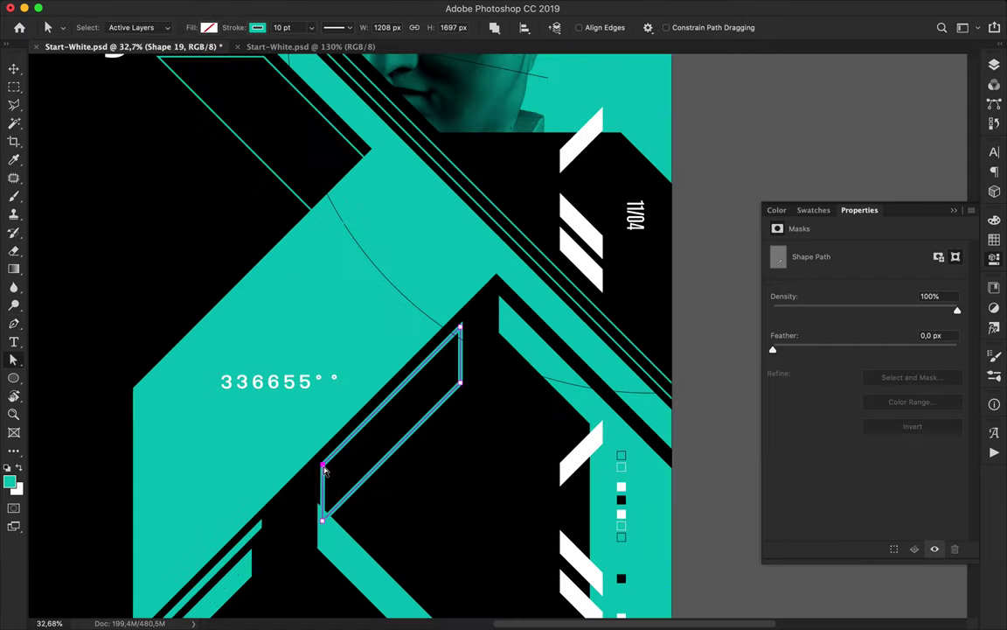
pyautogui.moveTo(323, 522); pyautogui.dragTo(368, 479)
pyautogui.click(449, 475)
# - Duplicate the outlined parallelogram directly beneath the original
pyautogui.scroll(3, 450, 475)
pyautogui.scroll(-5, 450, 474)
pyautogui.press('v')
pyautogui.moveTo(434, 409); pyautogui.dragTo(476, 424)
# - Place a copy of the outlined parallelogram above the C of OBJECTIVE and flip it horizontally
pyautogui.scroll(-3, 503, 479)
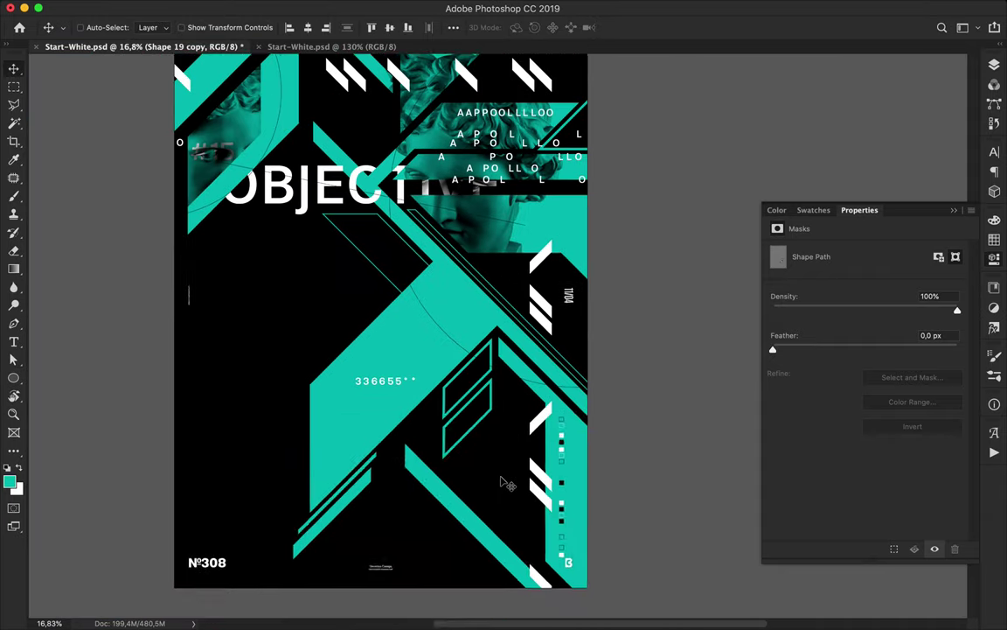
pyautogui.scroll(2, 508, 498)
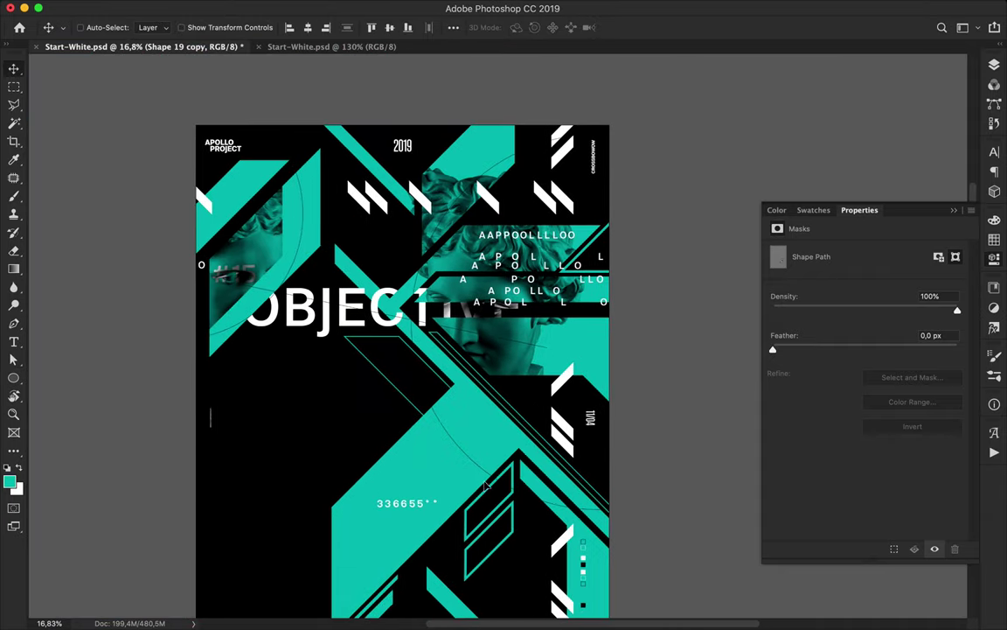
pyautogui.moveTo(494, 531); pyautogui.dragTo(380, 246)
pyautogui.click(156, 7)
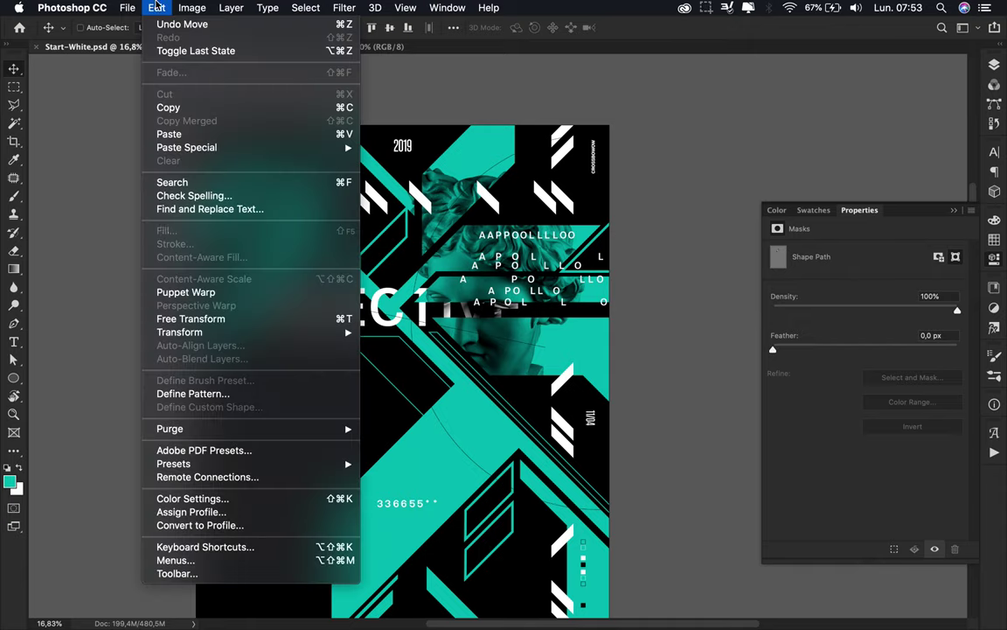
pyautogui.moveTo(253, 332)
pyautogui.click(398, 491)
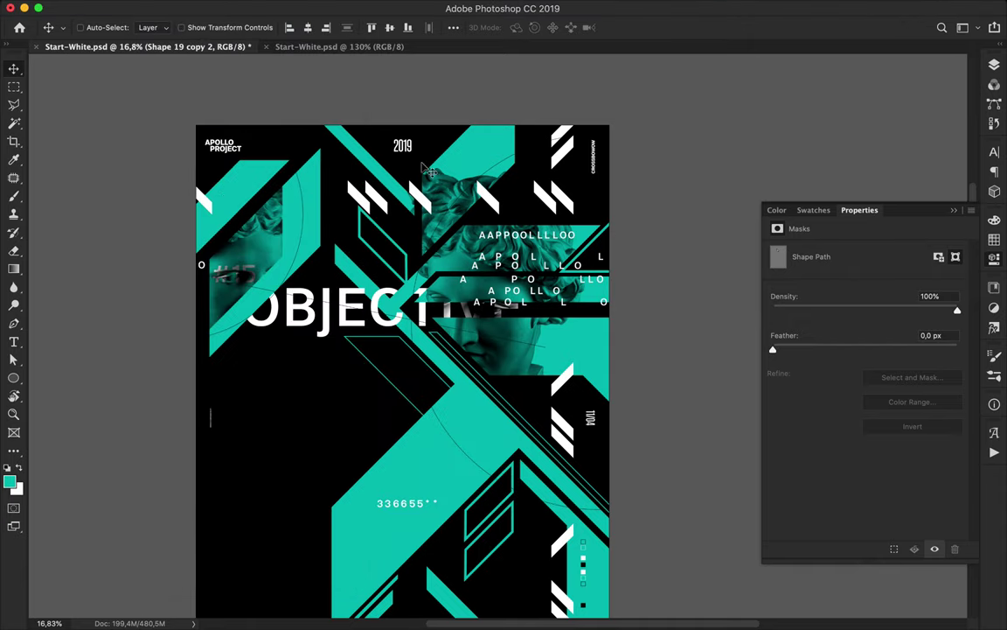
# - Change the flipped copy to a solid teal fill without stroke and move it left above the diagonal teal band
pyautogui.press('a')
pyautogui.click(261, 28)
pyautogui.click(198, 55)
pyautogui.click(209, 29)
pyautogui.click(143, 103)
pyautogui.press('v')
pyautogui.moveTo(383, 252); pyautogui.dragTo(358, 250)
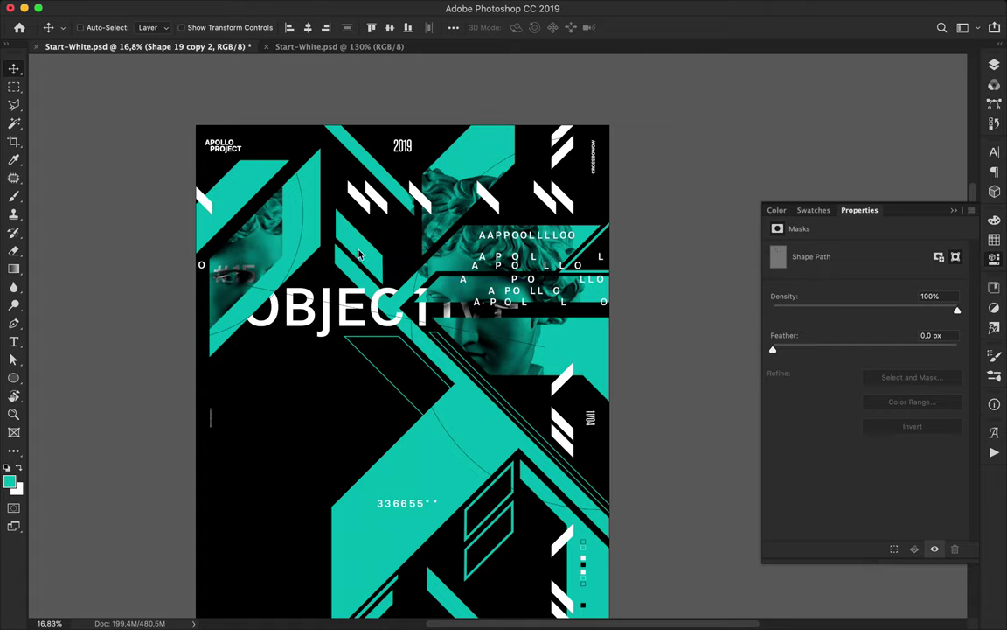
# - Duplicate the solid teal parallelogram to the poster's top edge near APOLLO PROJECT and to its right edge above the APOLLO lines
pyautogui.scroll(-1, 385, 232)
pyautogui.moveTo(469, 194); pyautogui.dragTo(401, 103)
pyautogui.moveTo(449, 146); pyautogui.dragTo(706, 185)
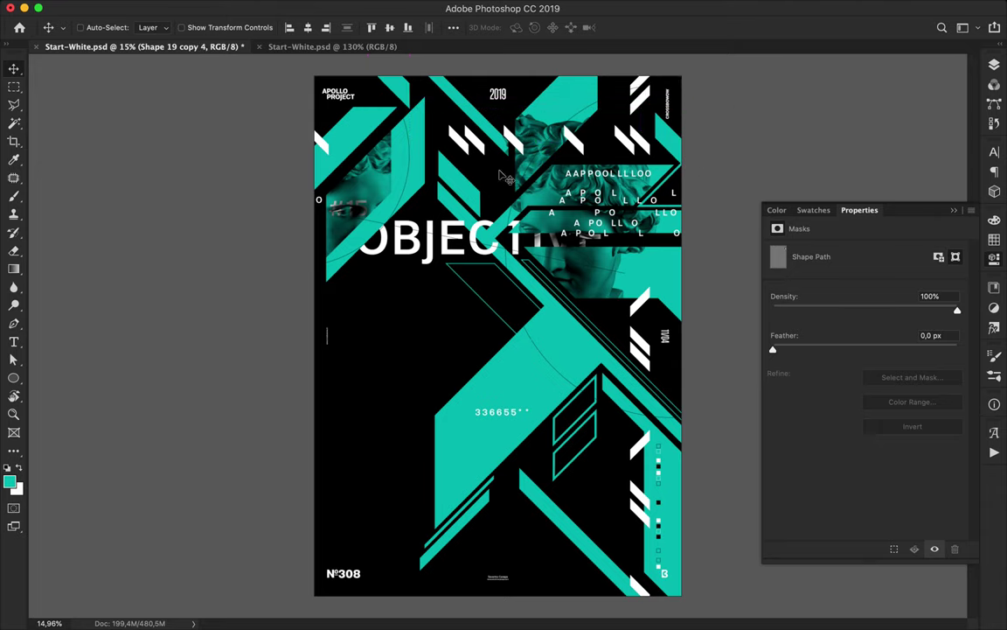
# - Draw a solid teal parallelogram with the Pen tool above the C and T of OBJECTIVE and straighten its upper-left corner point
pyautogui.press('p')
pyautogui.scroll(3, 505, 178)
pyautogui.click(480, 239)
pyautogui.click(518, 202)
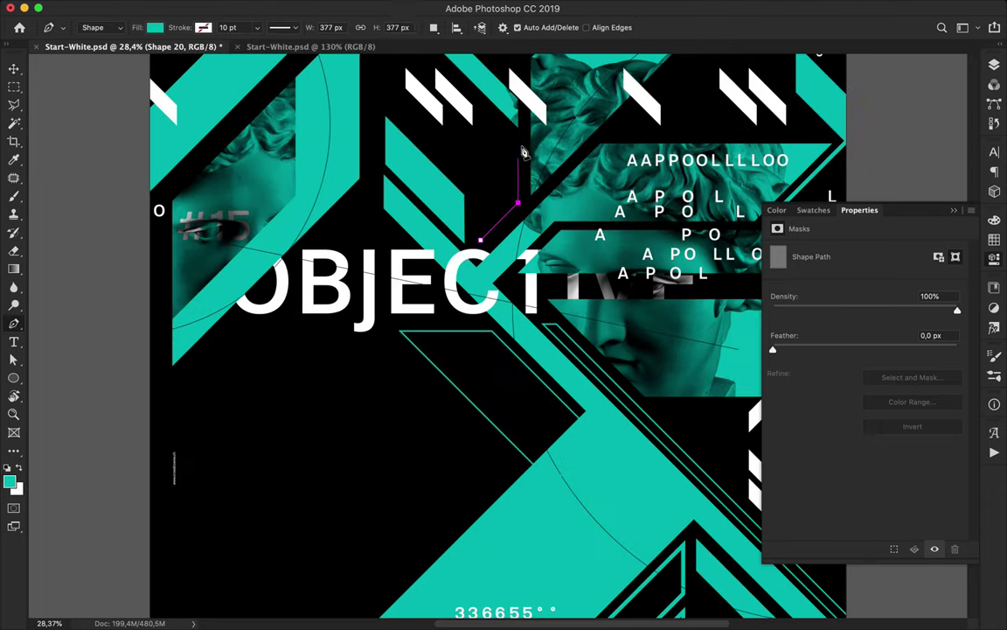
pyautogui.click(518, 140)
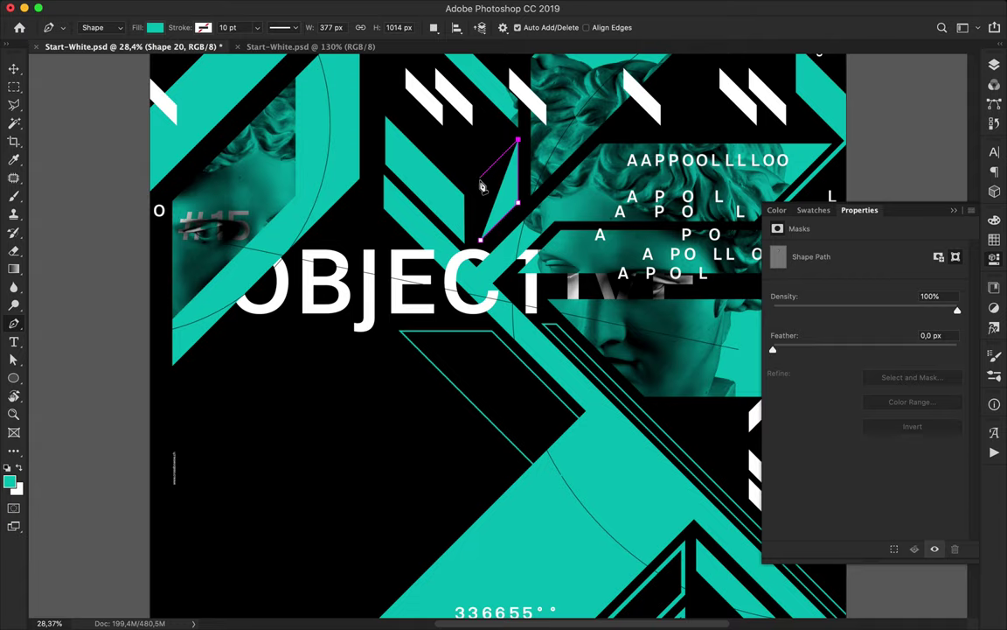
pyautogui.click(480, 177)
pyautogui.scroll(5, 501, 154)
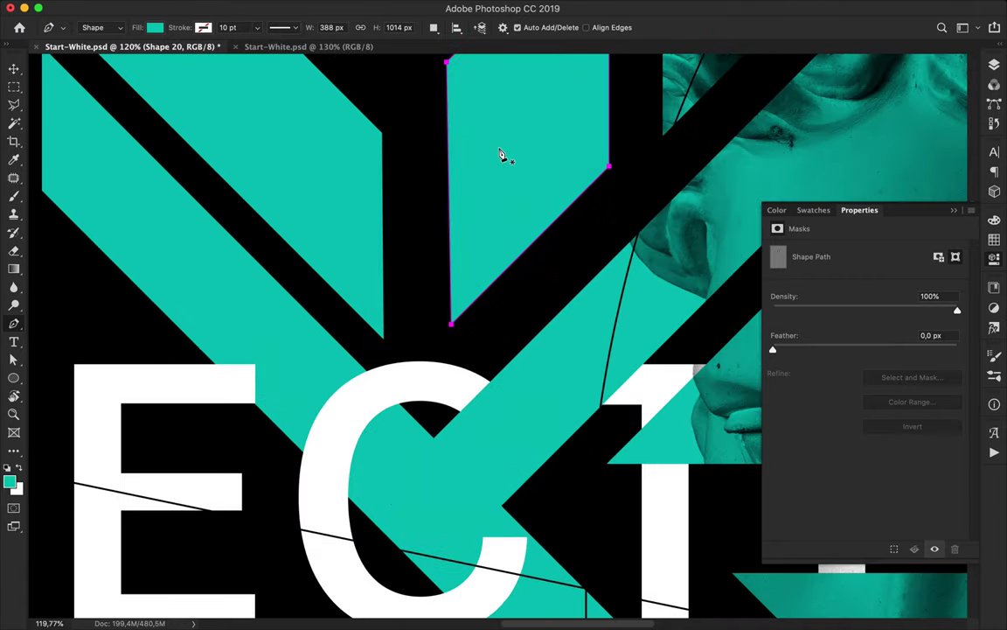
pyautogui.press('a')
pyautogui.moveTo(448, 69)
pyautogui.mouseDown()
pyautogui.moveTo(433, 74)
pyautogui.moveTo(454, 61)
pyautogui.mouseUp()
pyautogui.scroll(-10, 434, 180)
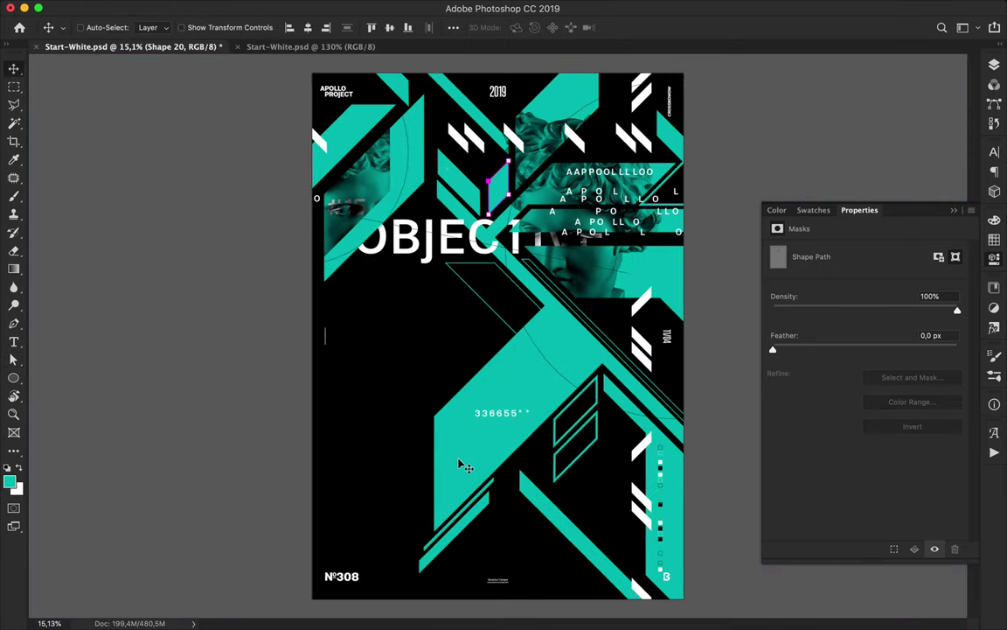
# - Narrow the large teal shape behind 336655** by moving its vertical left edge inward along the diagonal
pyautogui.keyDown('super'); pyautogui.click(460, 462); pyautogui.keyUp('super')
pyautogui.moveTo(434, 459); pyautogui.dragTo(473, 436)
pyautogui.click(660, 319)
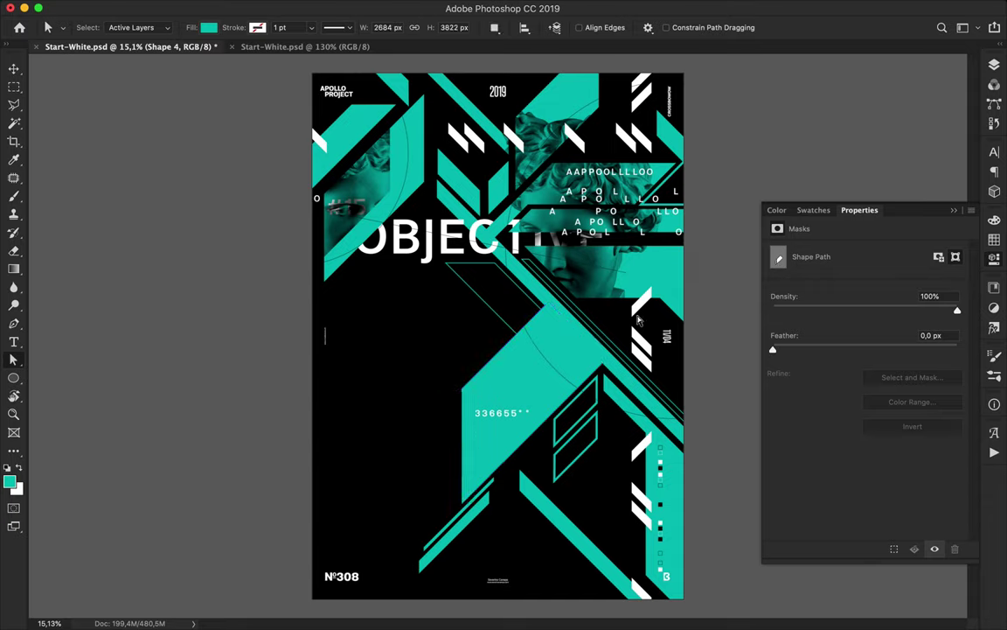
# - Copy a polygonal section of the statue's head onto a new layer and move it down over the large teal shape
pyautogui.keyDown('super'); pyautogui.click(582, 258); pyautogui.keyUp('super')
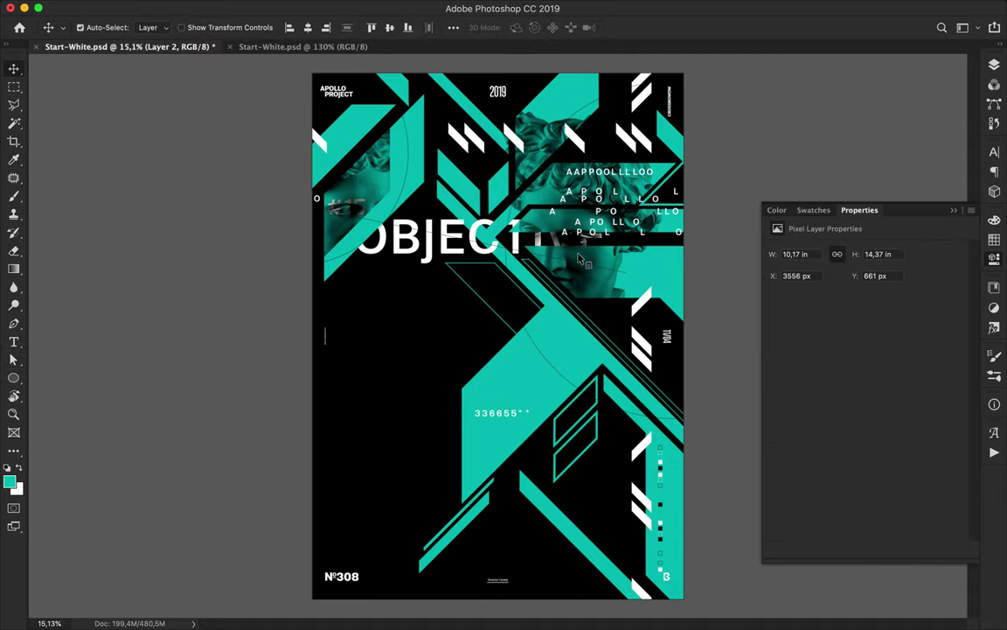
pyautogui.press('l')
pyautogui.click(502, 192)
pyautogui.keyDown('shift'); pyautogui.click(502, 239); pyautogui.keyUp('shift')
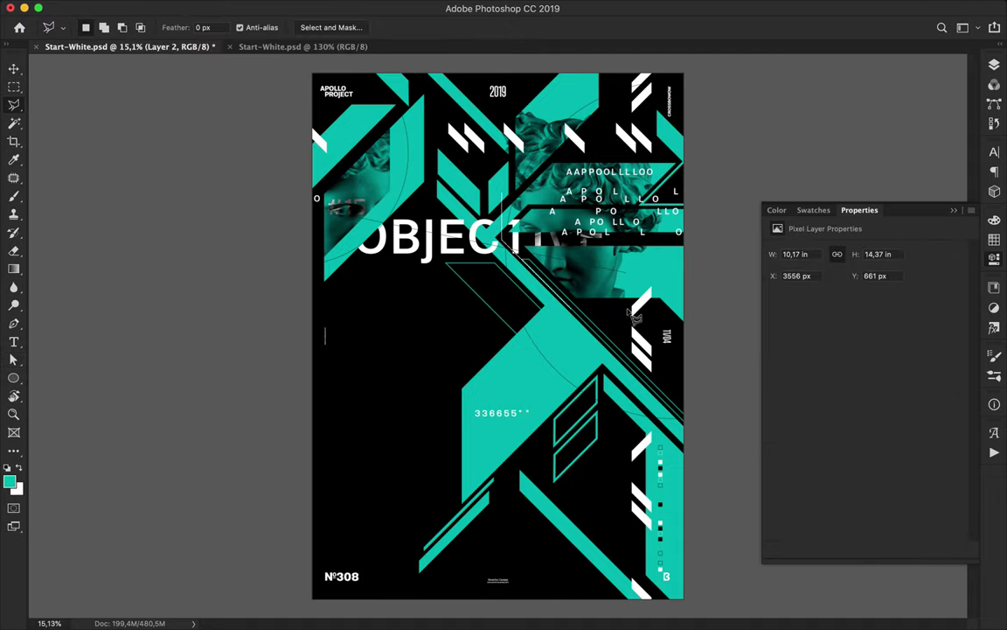
pyautogui.keyDown('shift'); pyautogui.click(613, 327); pyautogui.keyUp('shift')
pyautogui.keyDown('shift'); pyautogui.click(587, 219); pyautogui.keyUp('shift')
pyautogui.click(485, 115)
pyautogui.click(503, 193)
pyautogui.press('super+c')
pyautogui.press('super+v')
pyautogui.press('v')
pyautogui.moveTo(517, 230)
pyautogui.mouseDown()
pyautogui.moveTo(517, 316)
pyautogui.moveTo(490, 366)
pyautogui.mouseUp()
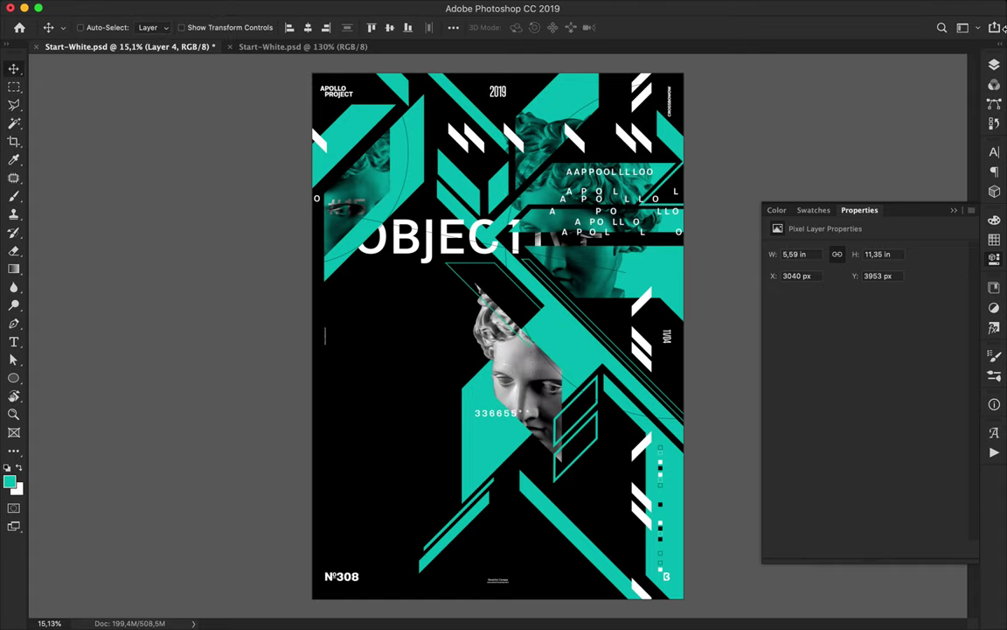
# - Give the copied statue fragment a darkening blend mode and reposition it within the large teal shape above 336655**
pyautogui.click(994, 65)
pyautogui.click(830, 93)
pyautogui.click(809, 131)
pyautogui.moveTo(542, 385); pyautogui.dragTo(568, 293)
# - Scatter widely spaced 365* text copies over the diagonal teal band below the statue's face and save the document
pyautogui.keyDown('super'); pyautogui.click(503, 414); pyautogui.keyUp('super')
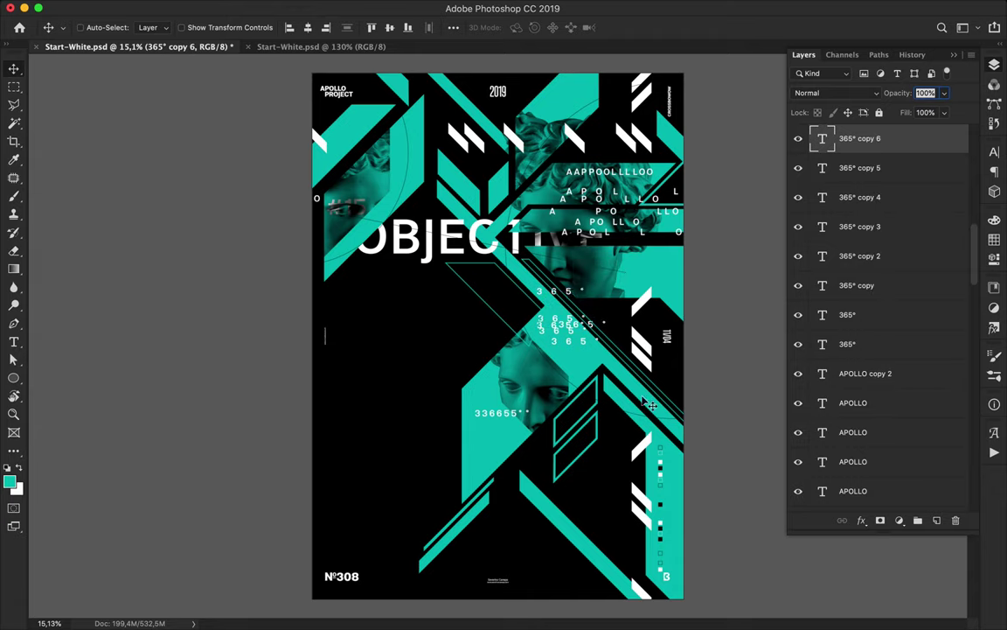
pyautogui.press('super+s')
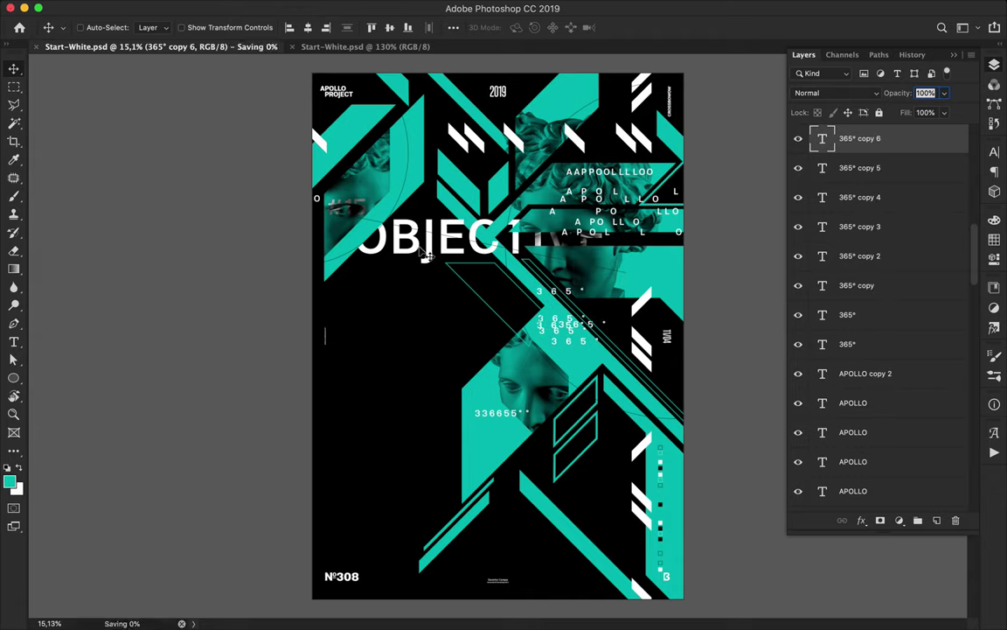
# - Draw a slim diagonal bar with the Pen tool left of the copied statue fragment, filled white without a stroke
pyautogui.press('p')
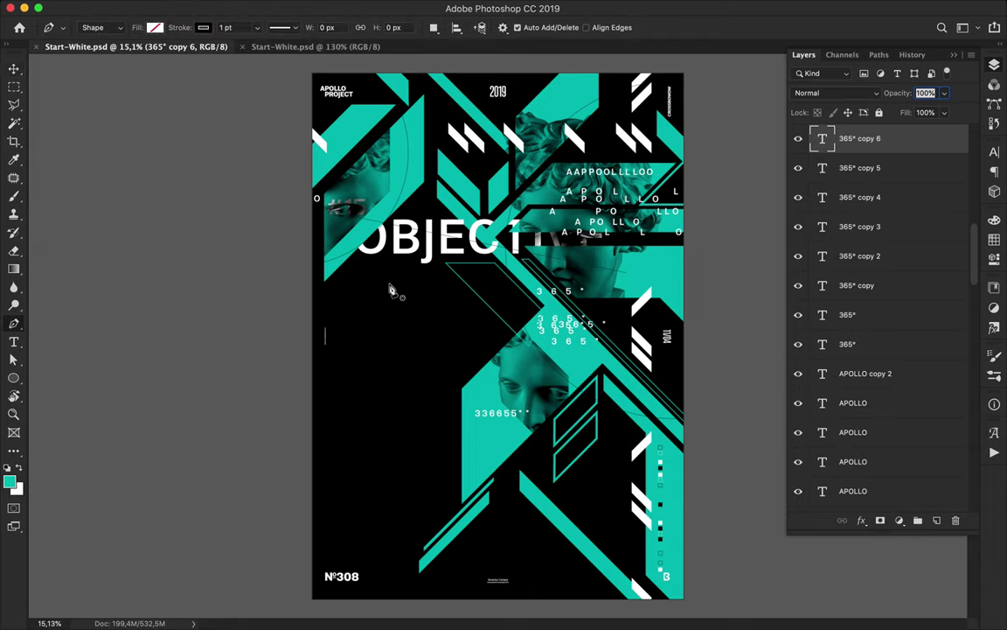
pyautogui.click(510, 362)
pyautogui.click(448, 306)
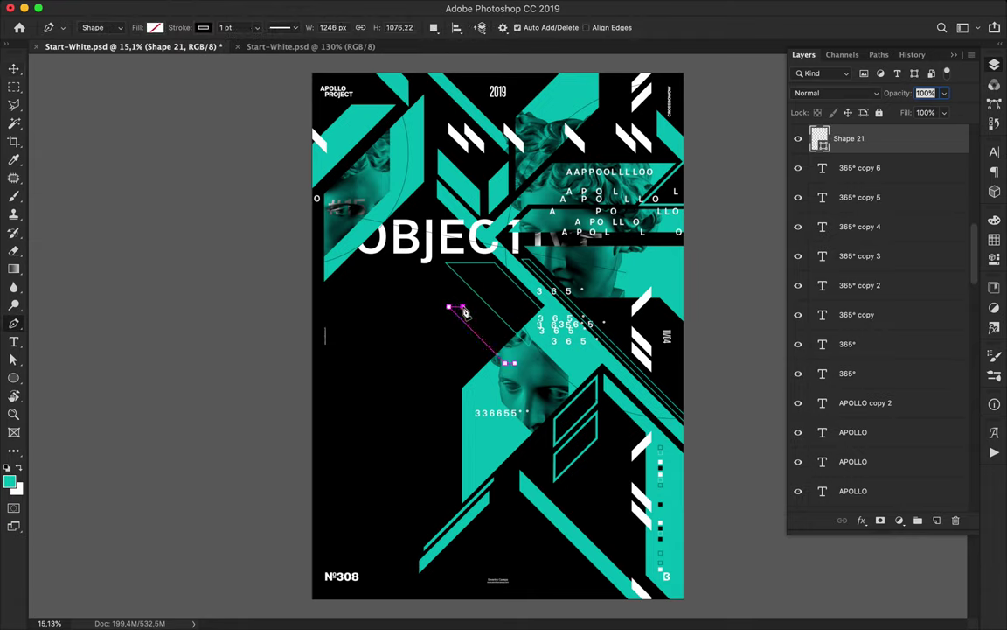
pyautogui.press('a')
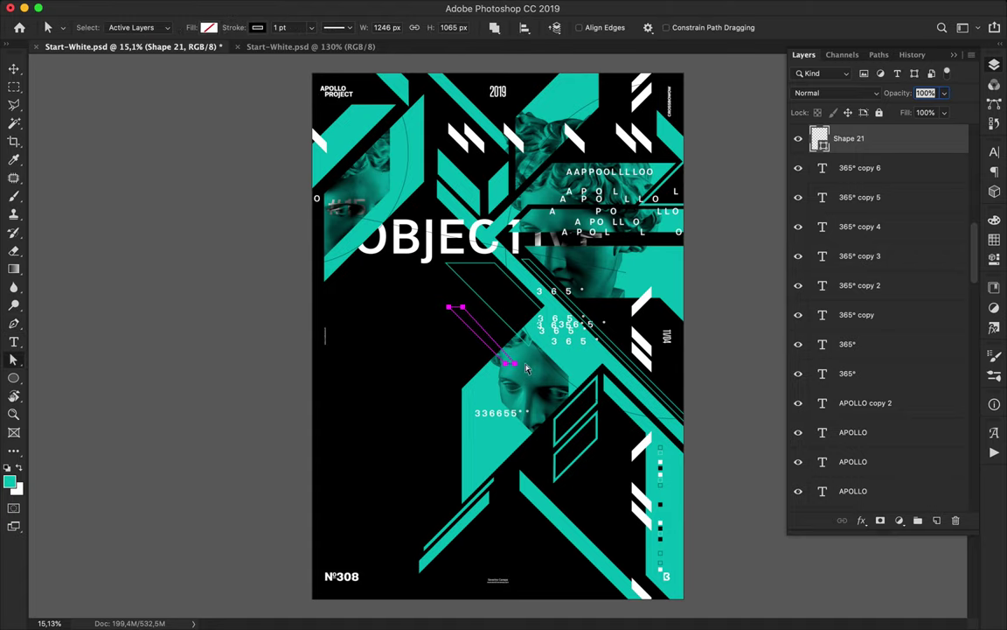
pyautogui.click(207, 27)
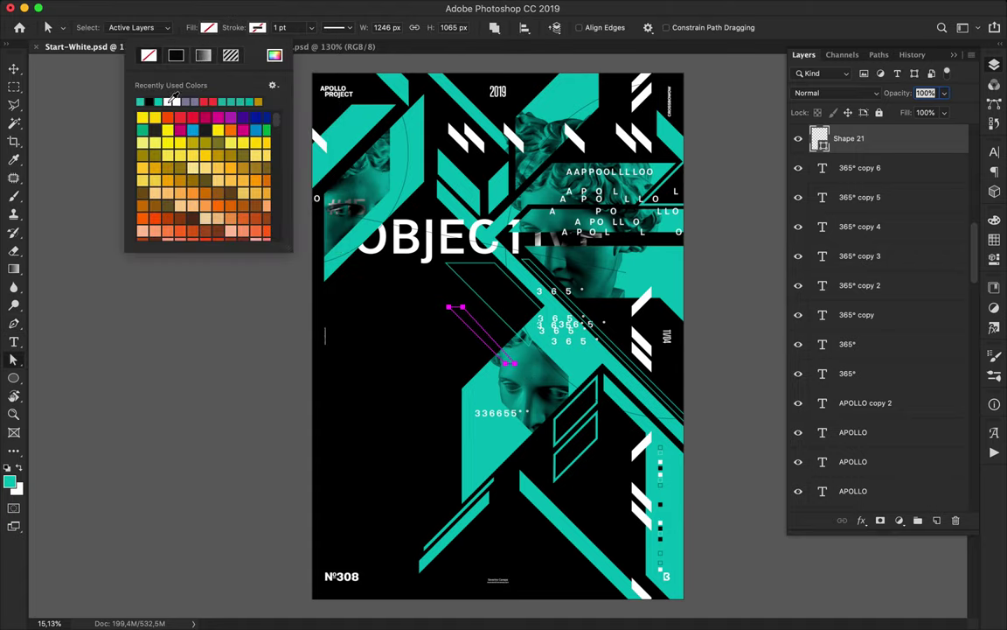
pyautogui.click(173, 99)
pyautogui.press('v')
# - Rasterize the white diagonal bar and delete a strip along its upper-right side to make it thinner
pyautogui.press('l')
pyautogui.rightClick(827, 131)
pyautogui.click(743, 207)
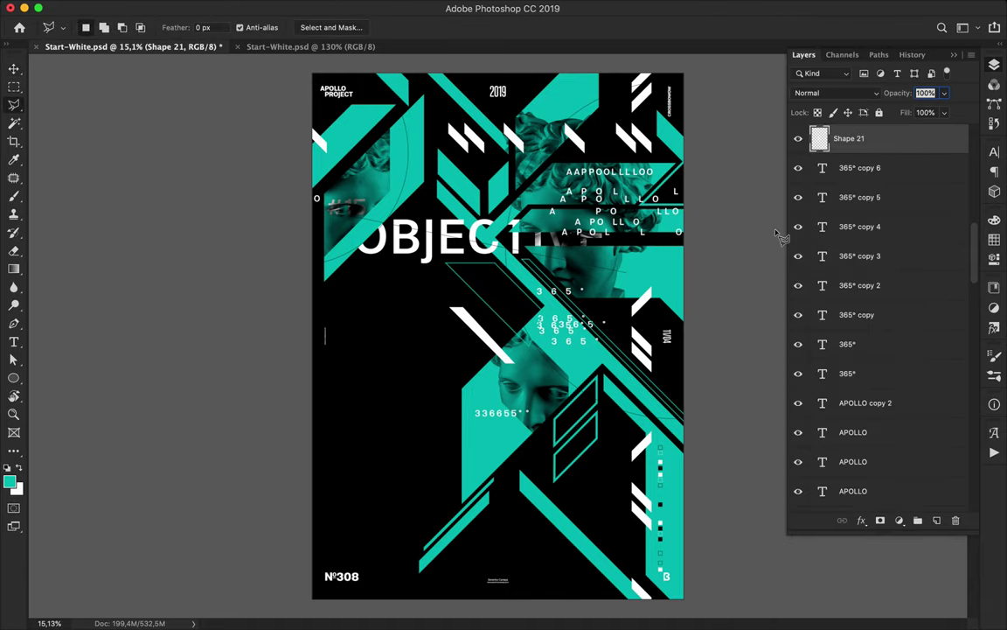
pyautogui.click(450, 304)
pyautogui.click(461, 305)
pyautogui.click(529, 362)
pyautogui.click(519, 363)
pyautogui.click(450, 305)
pyautogui.press('Delete')
pyautogui.press('super+d')
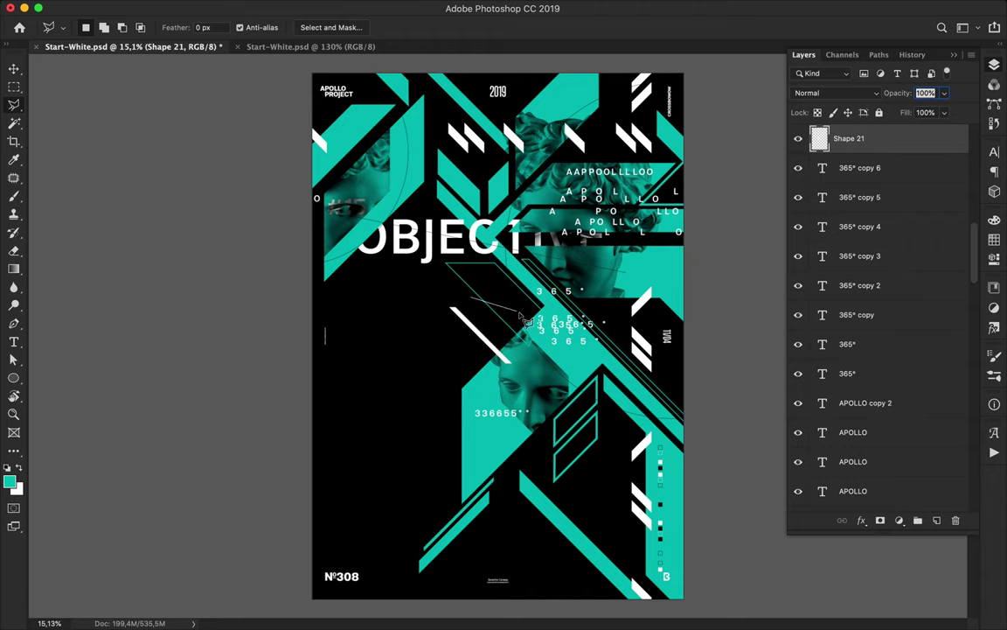
pyautogui.hotkey('ctrl', '+')
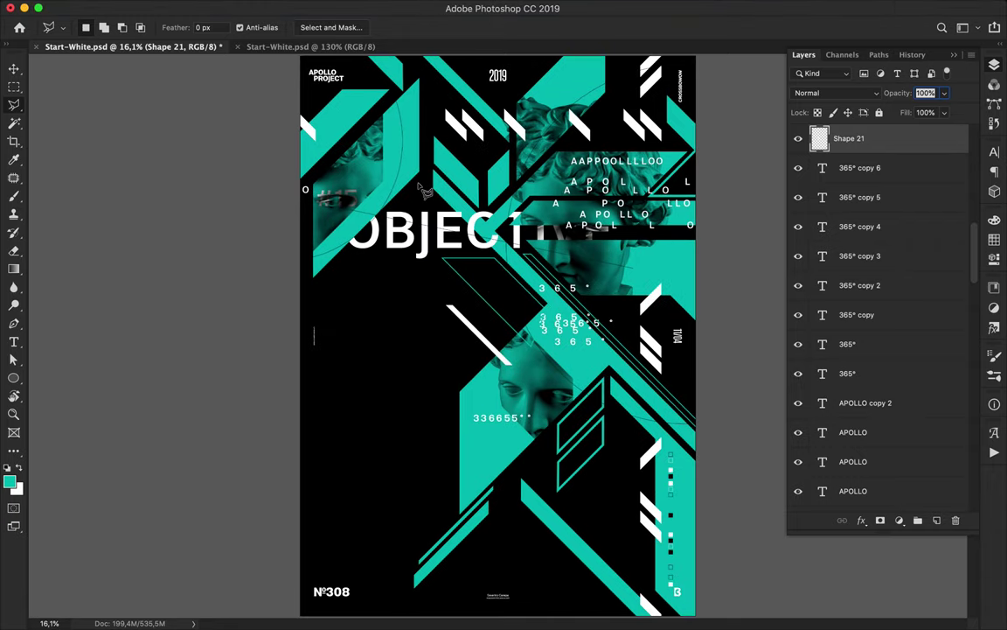
pyautogui.press('p')
pyautogui.click(635, 7)
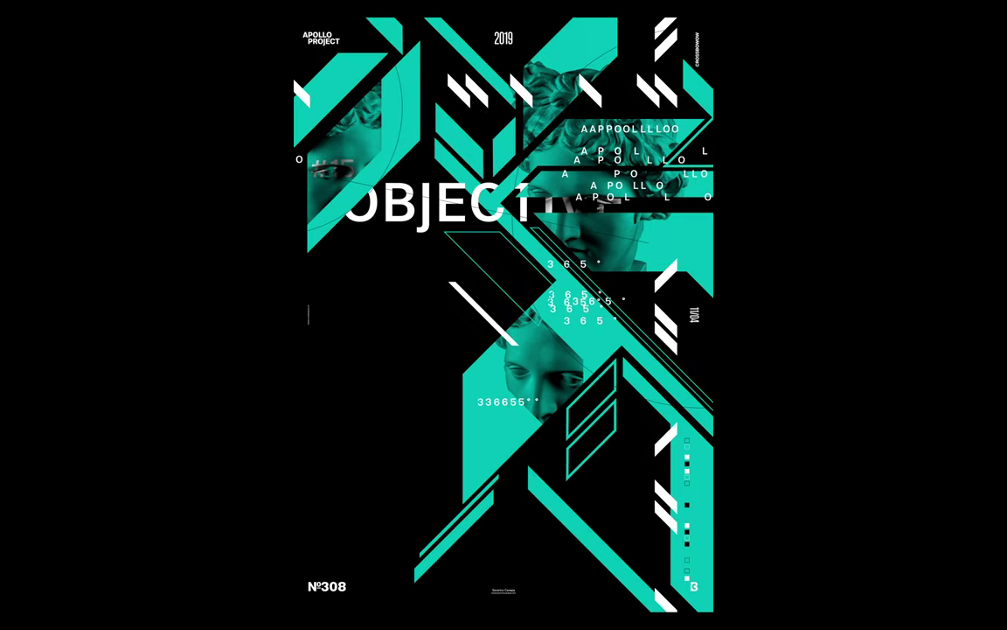